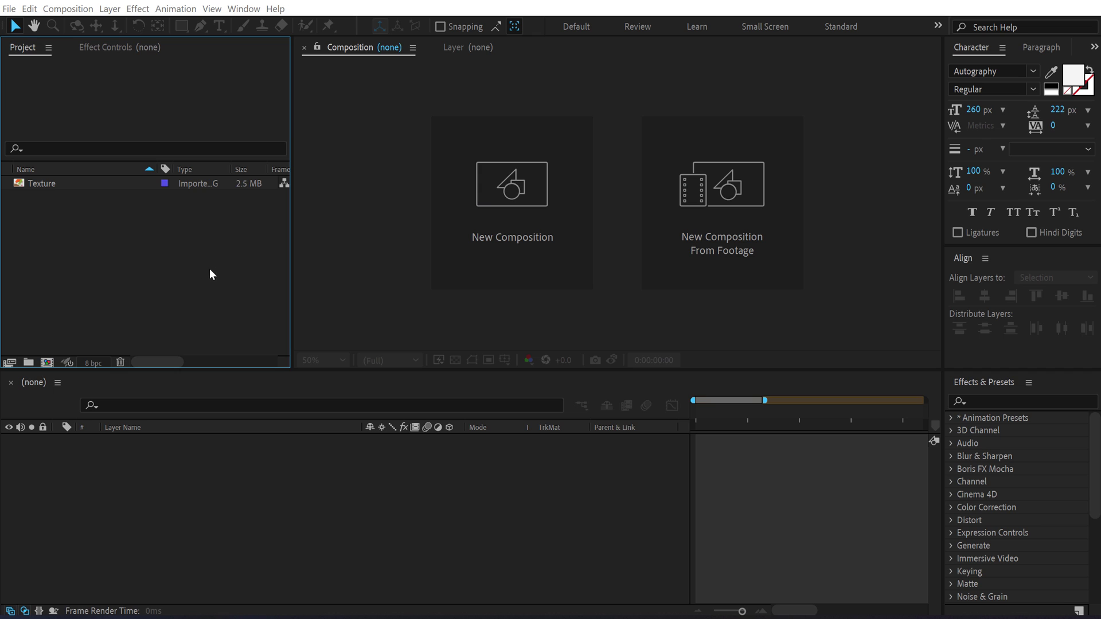
Create a 1920×1080 composition named Render
left_click(501, 217)
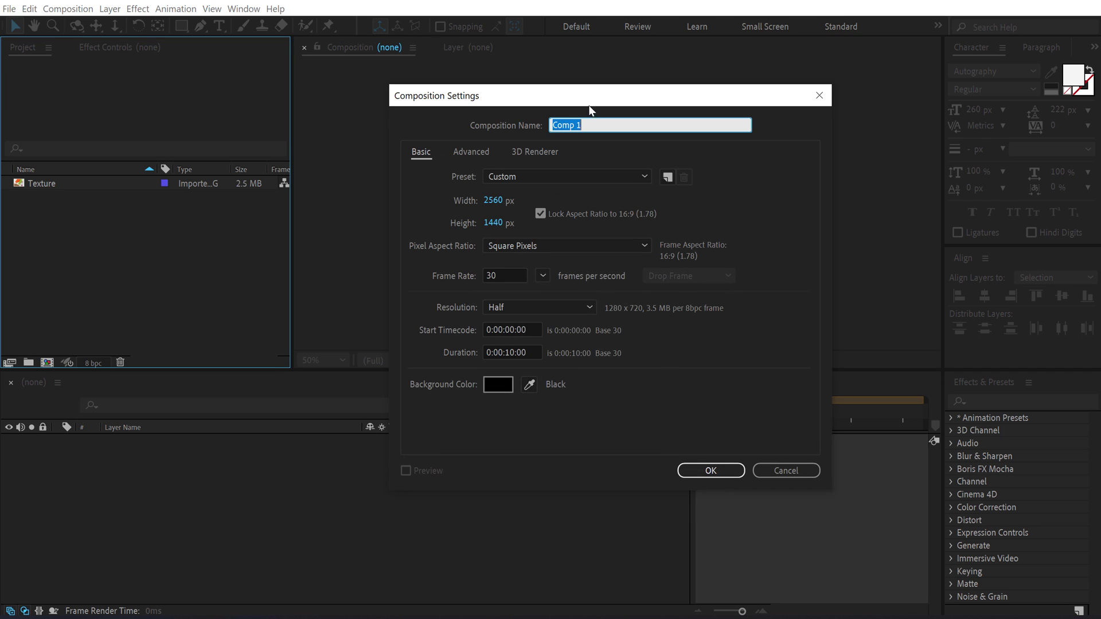
left_click(492, 216)
type("1920")
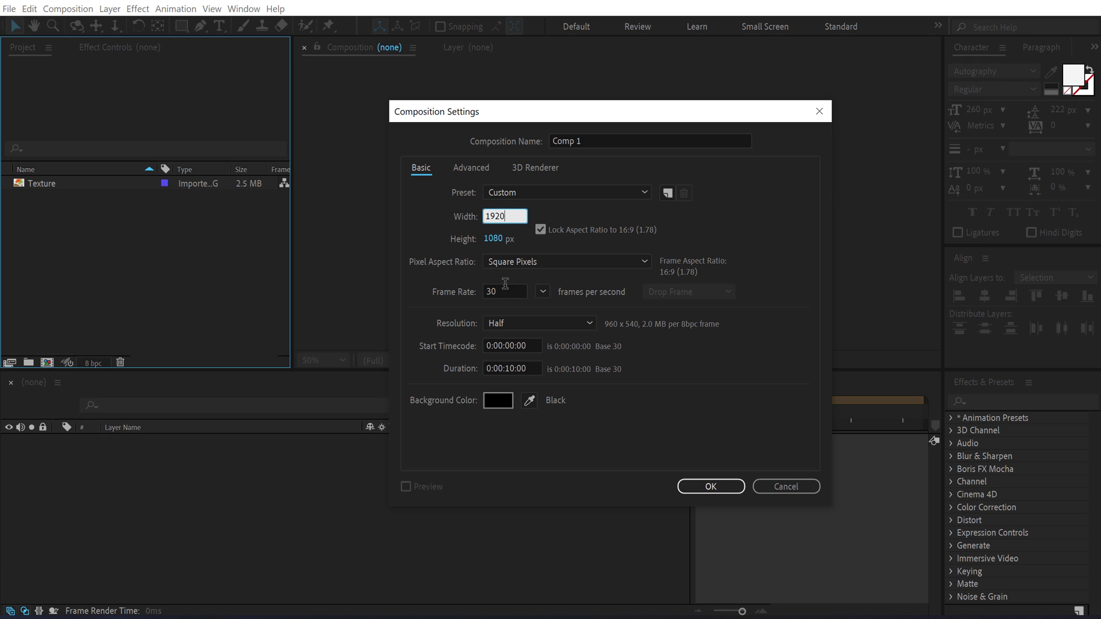
left_click_drag(583, 141, 512, 143)
type("Render")
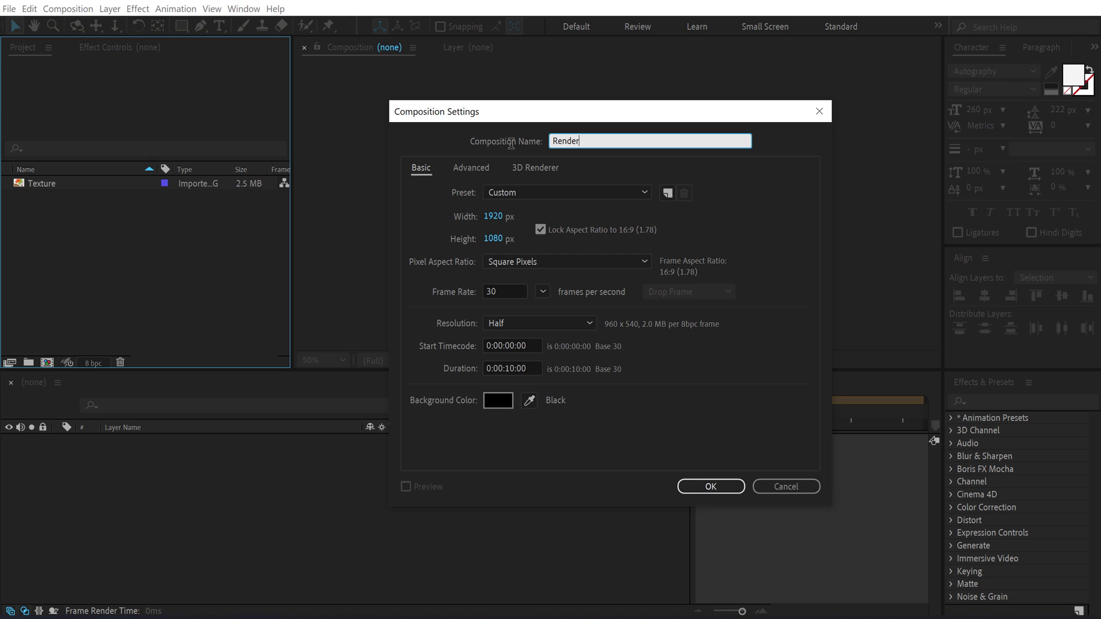
left_click(717, 486)
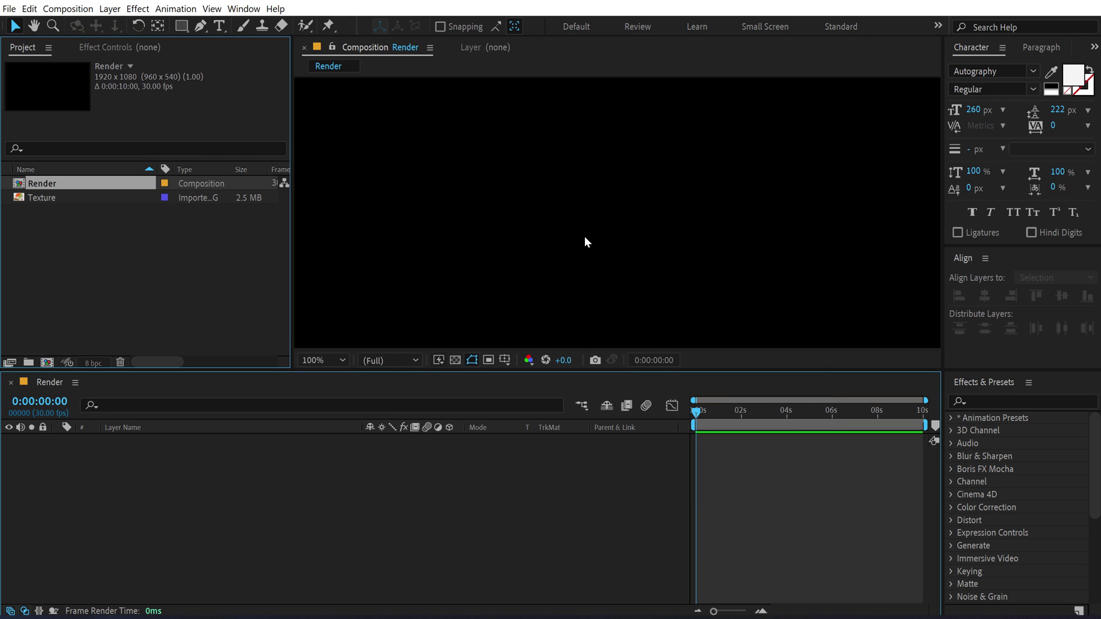
Add a text layer reading 'Neon Sign' and drag it toward the centre
left_click(219, 25)
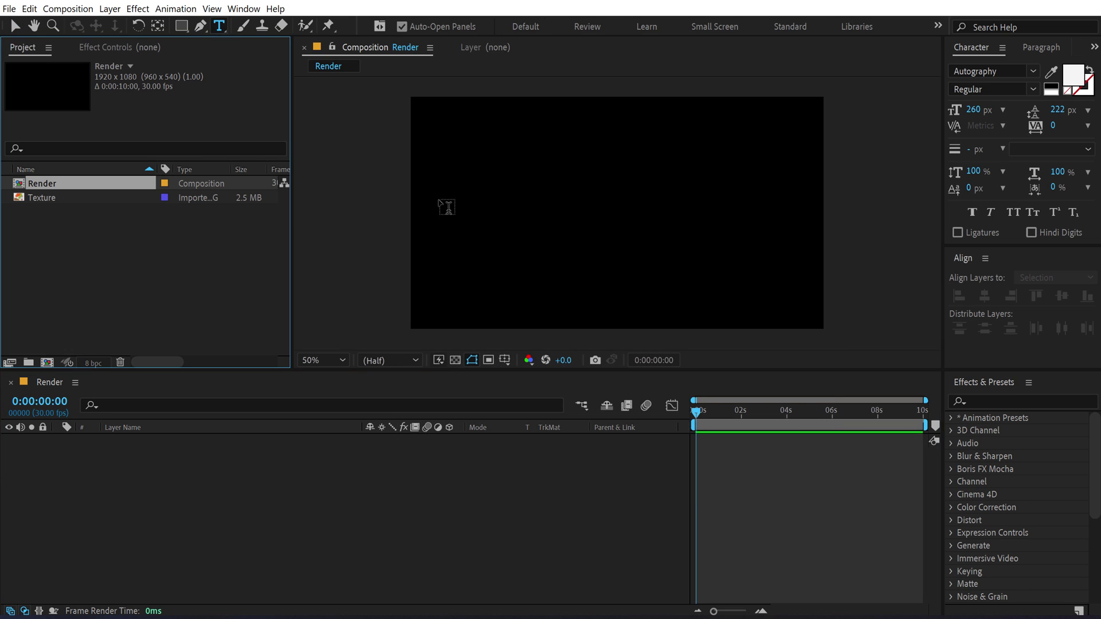
left_click(548, 218)
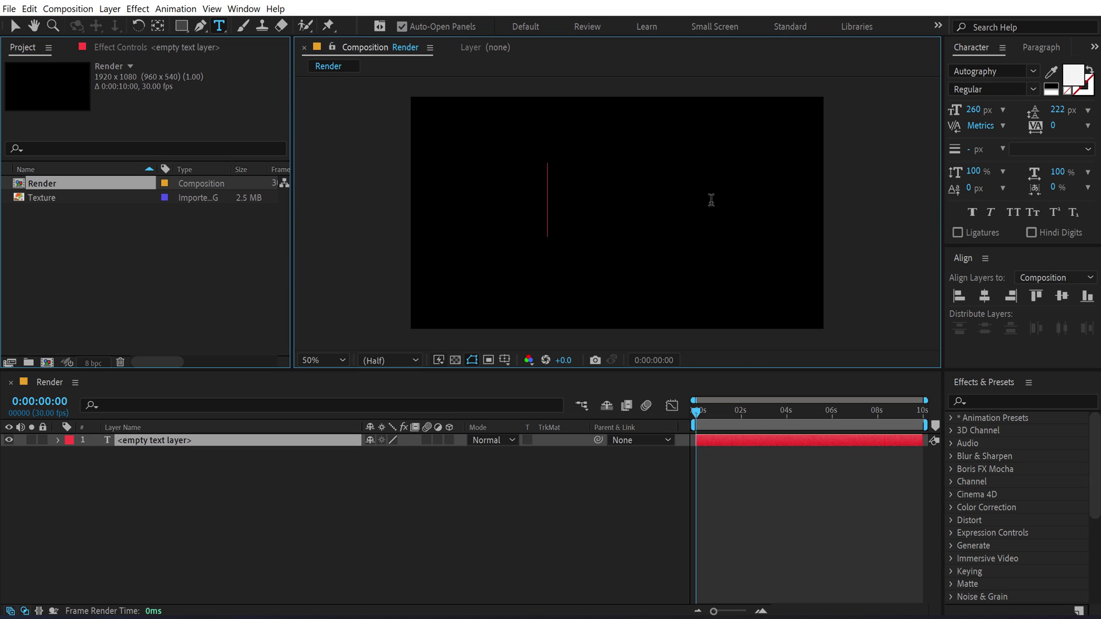
type("Neon Sign")
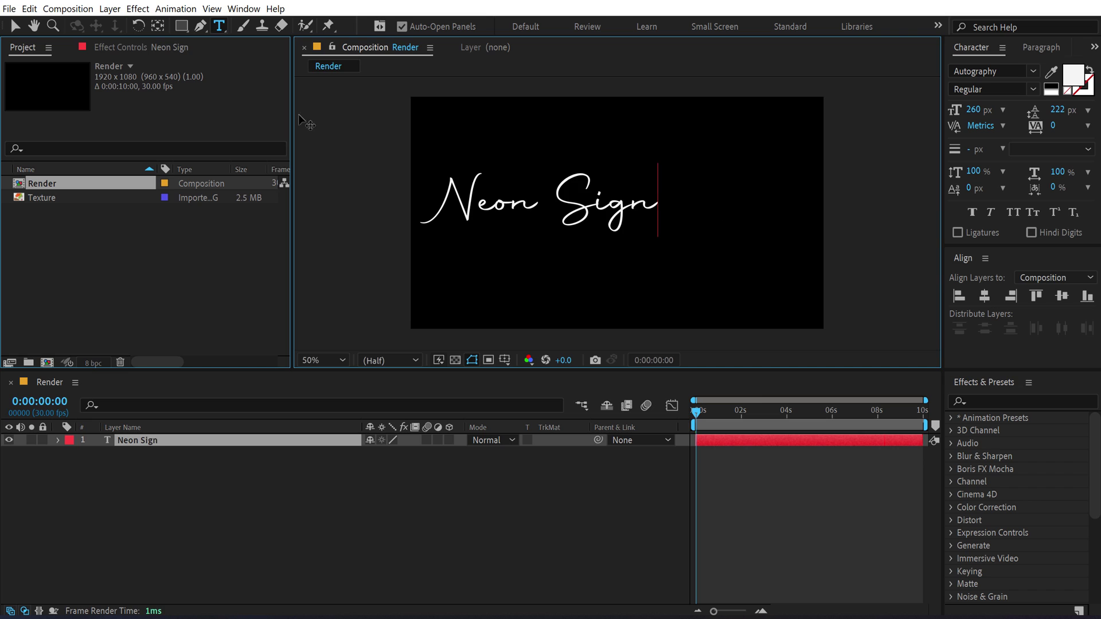
left_click(15, 25)
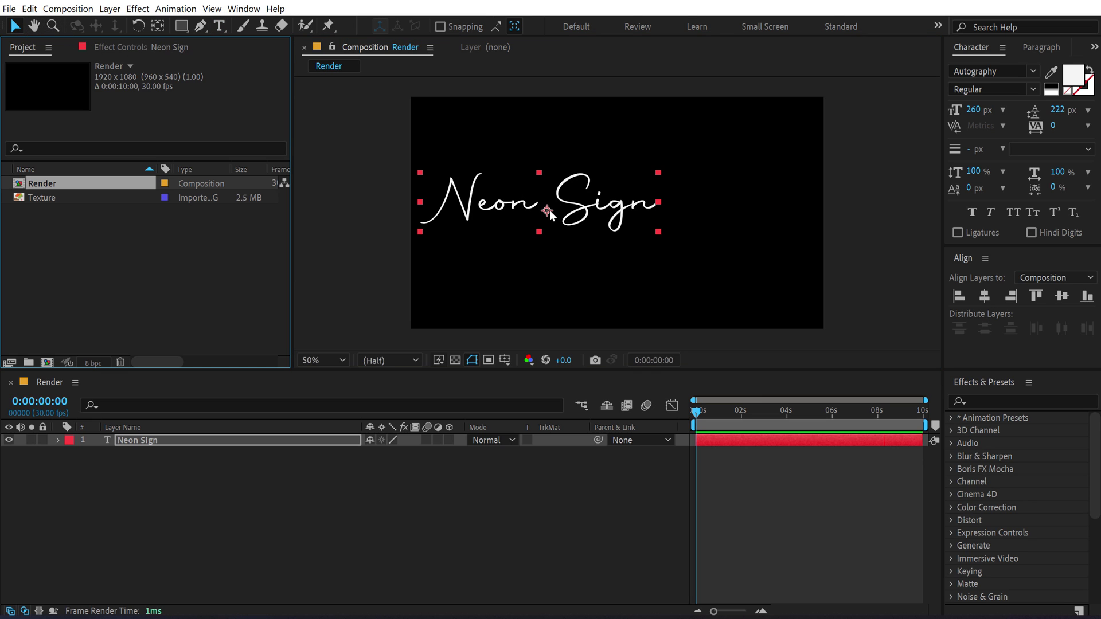
left_click_drag(555, 206, 637, 208)
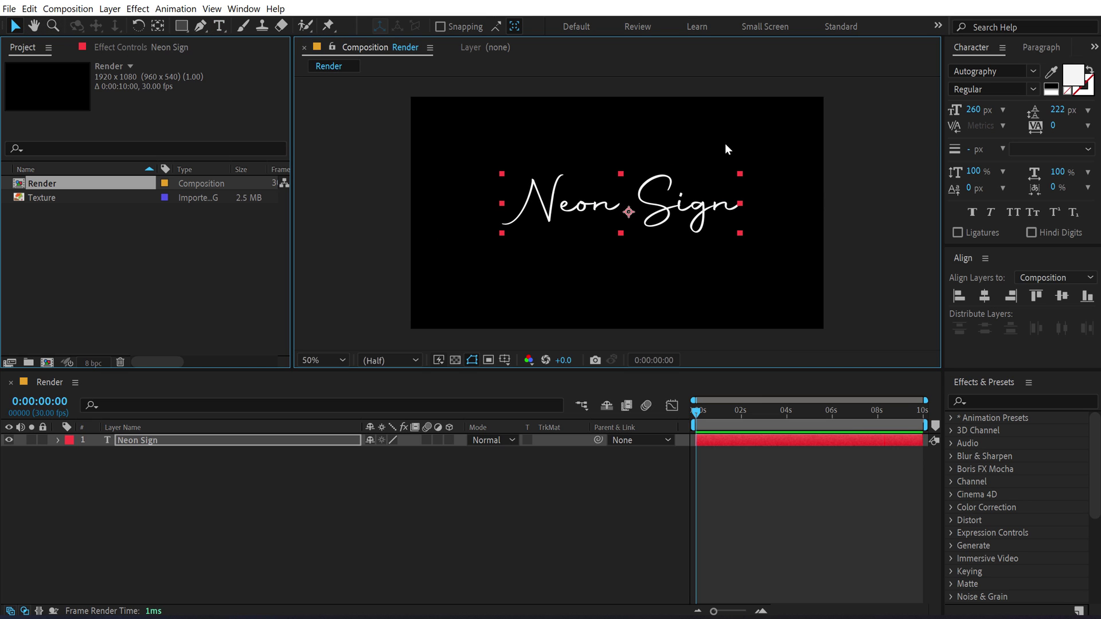
Set the text to Objective Thin at 168 px and centre it horizontally and vertically
left_click(1009, 71)
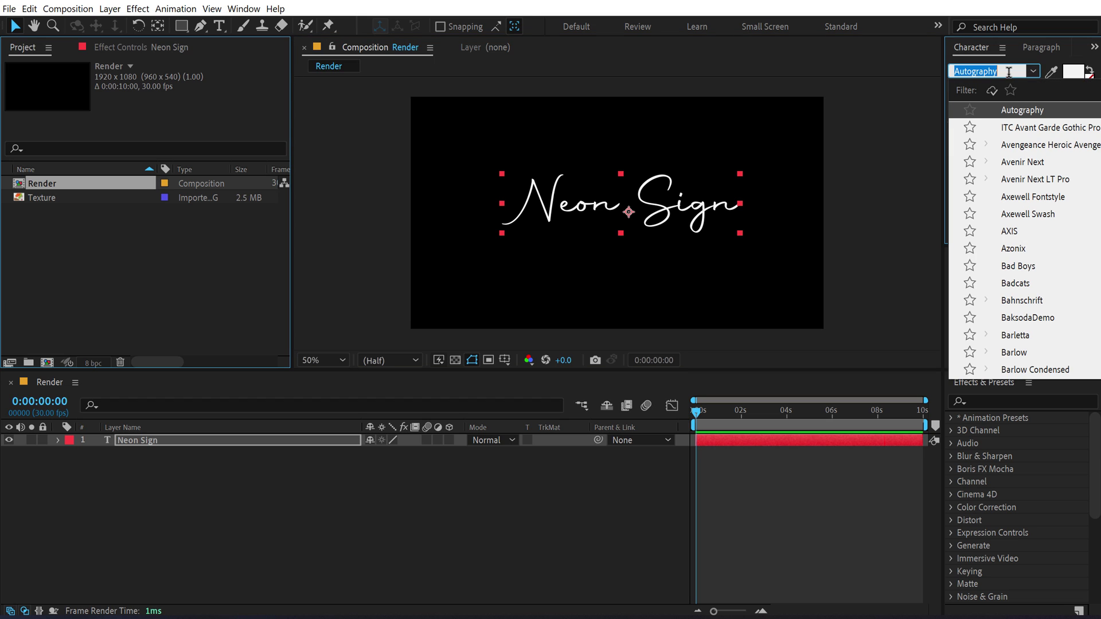
type("objec")
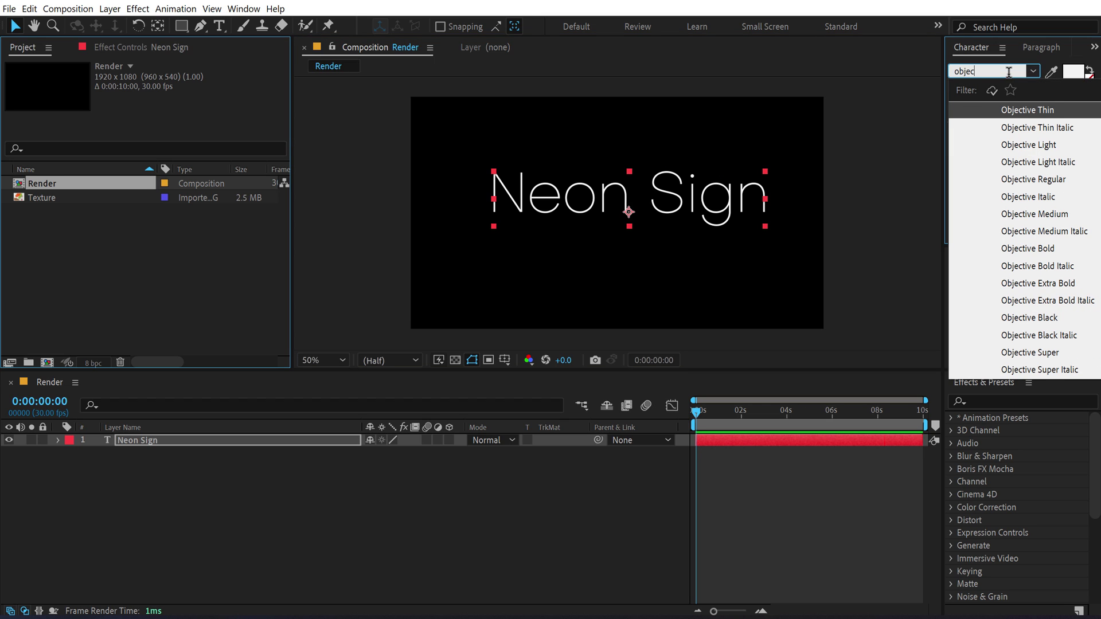
left_click(1022, 108)
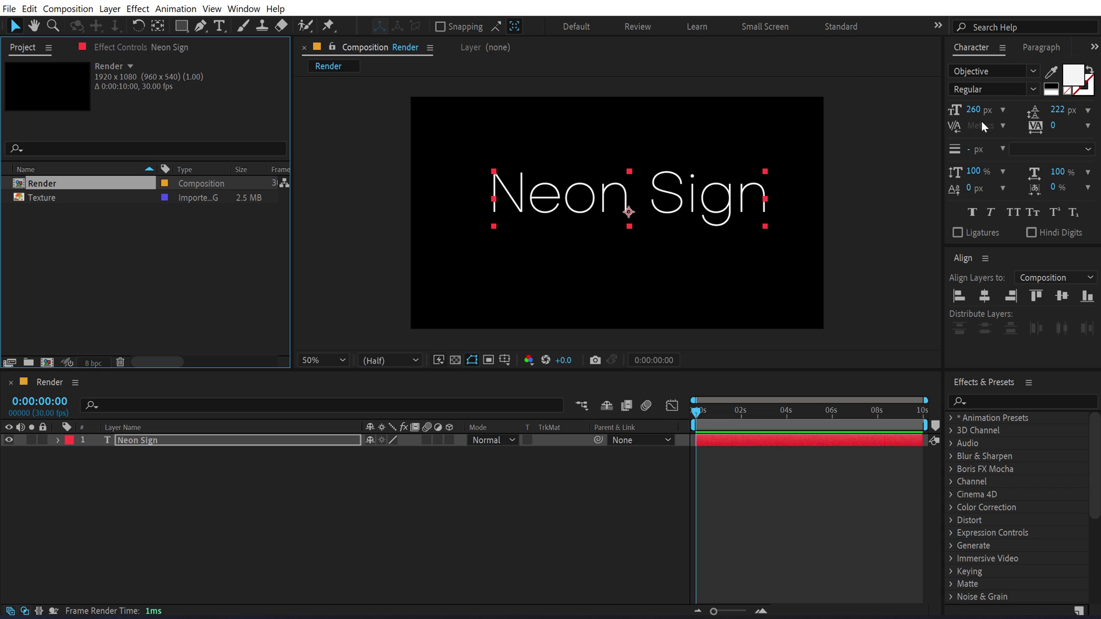
left_click_drag(982, 116, 1013, 265)
left_click(984, 296)
left_click(1061, 296)
Hide the Parent & Link column and narrow the layer name column
left_click(439, 459)
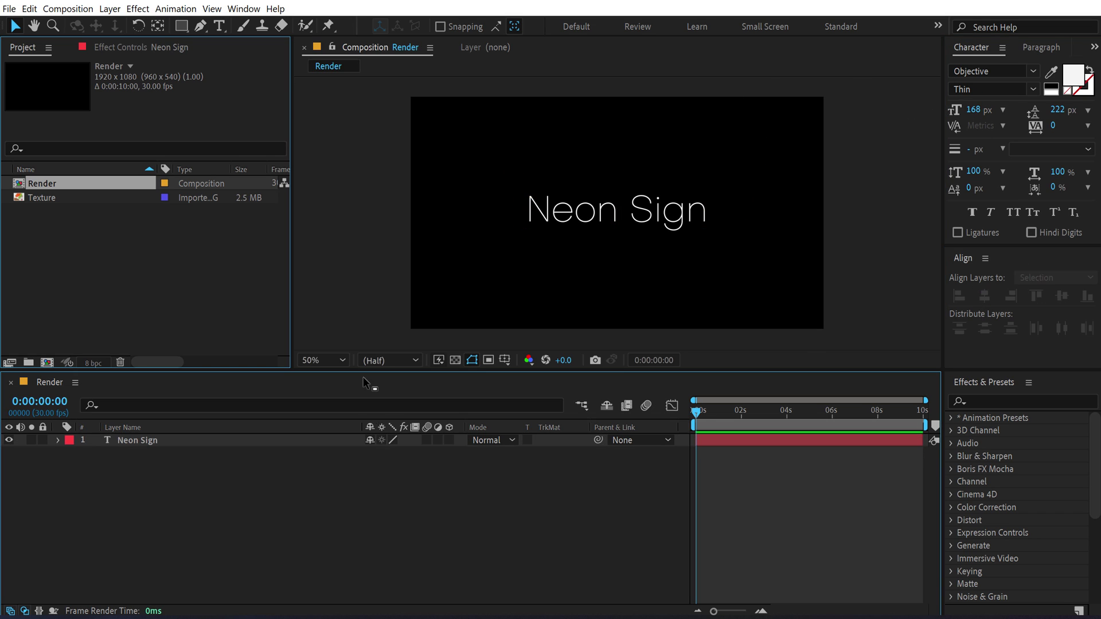
right_click(598, 428)
left_click(624, 432)
left_click_drag(360, 428, 291, 428)
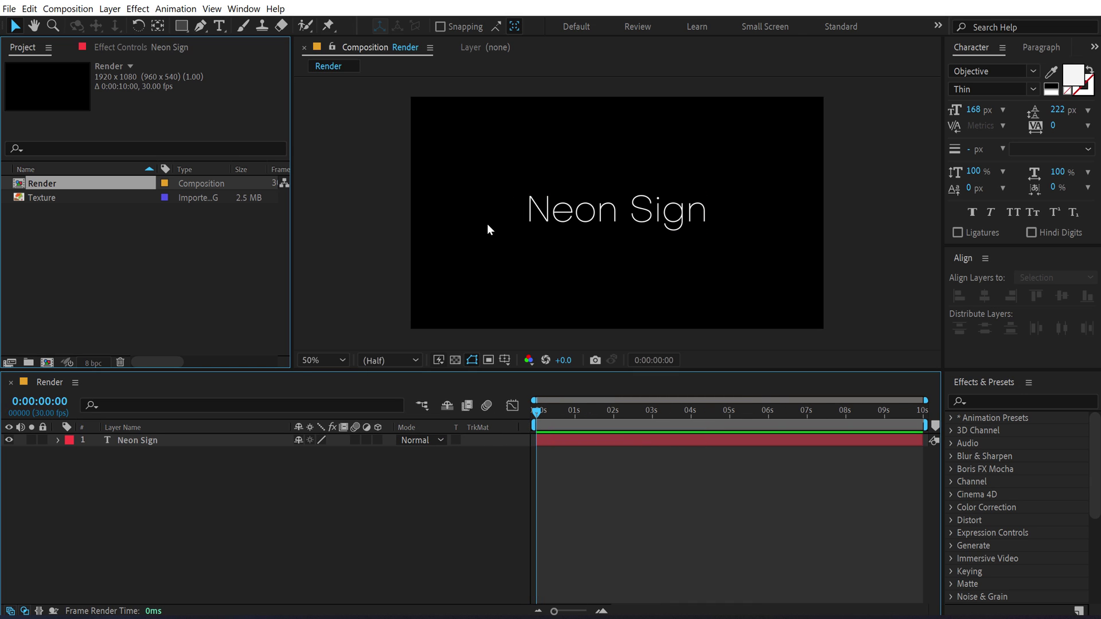
Add a Wiggly selector to the Neon Sign text with 3 wiggles per second
left_click(144, 440)
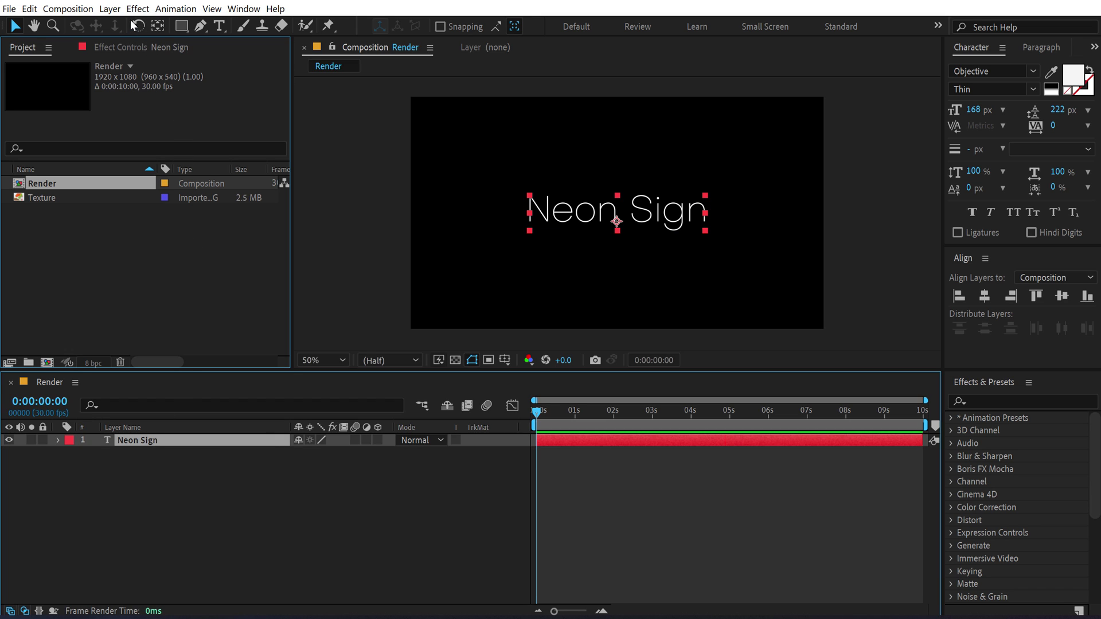
left_click(176, 8)
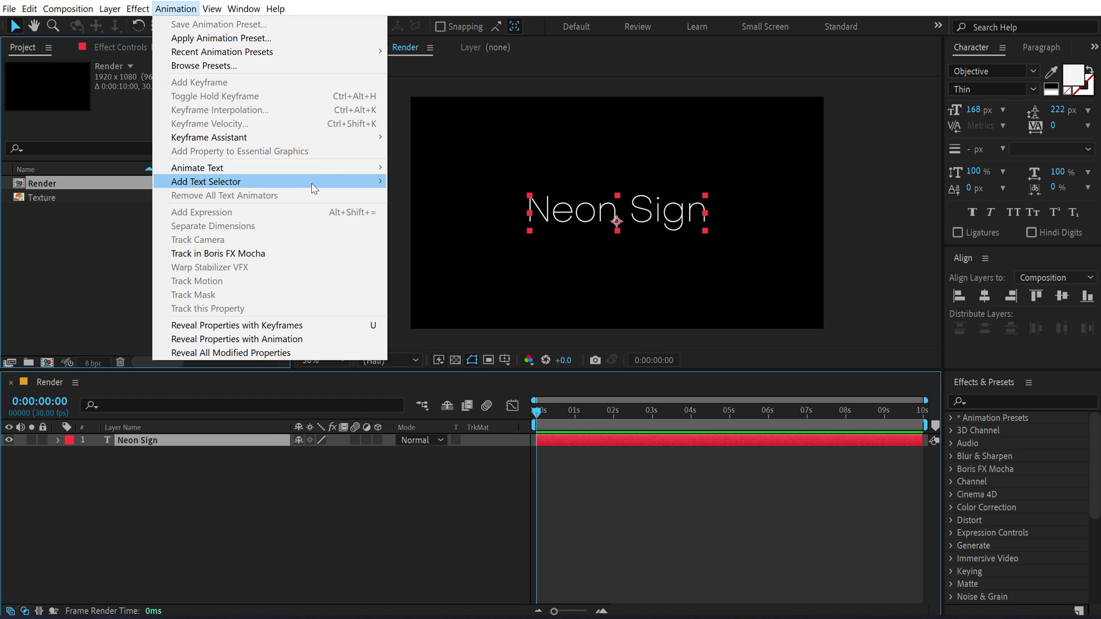
mouse_move(311, 189)
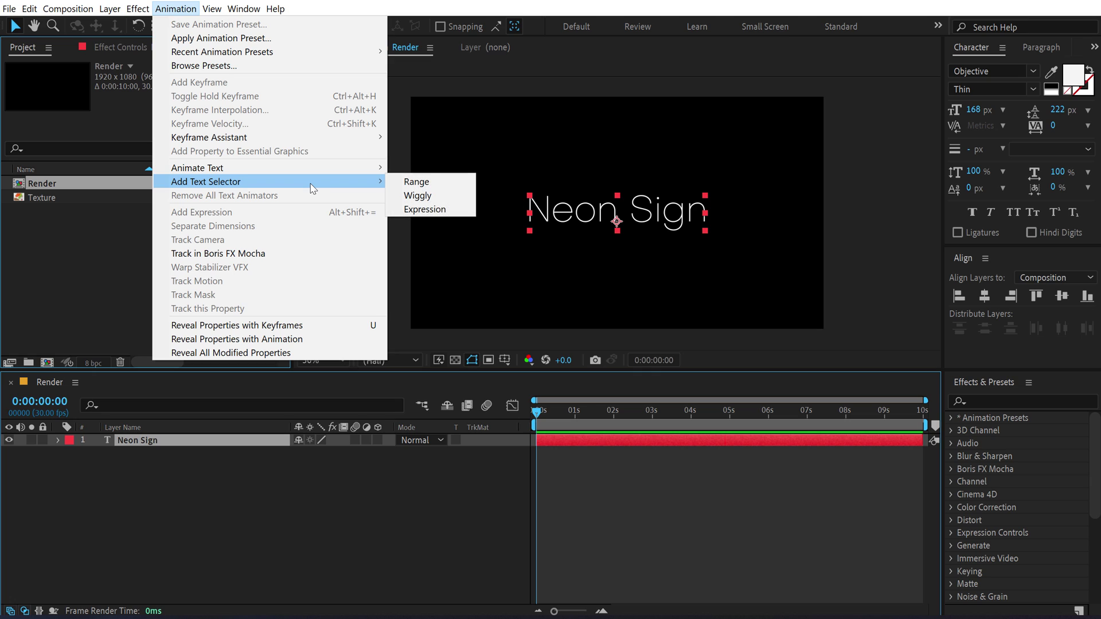
left_click(417, 195)
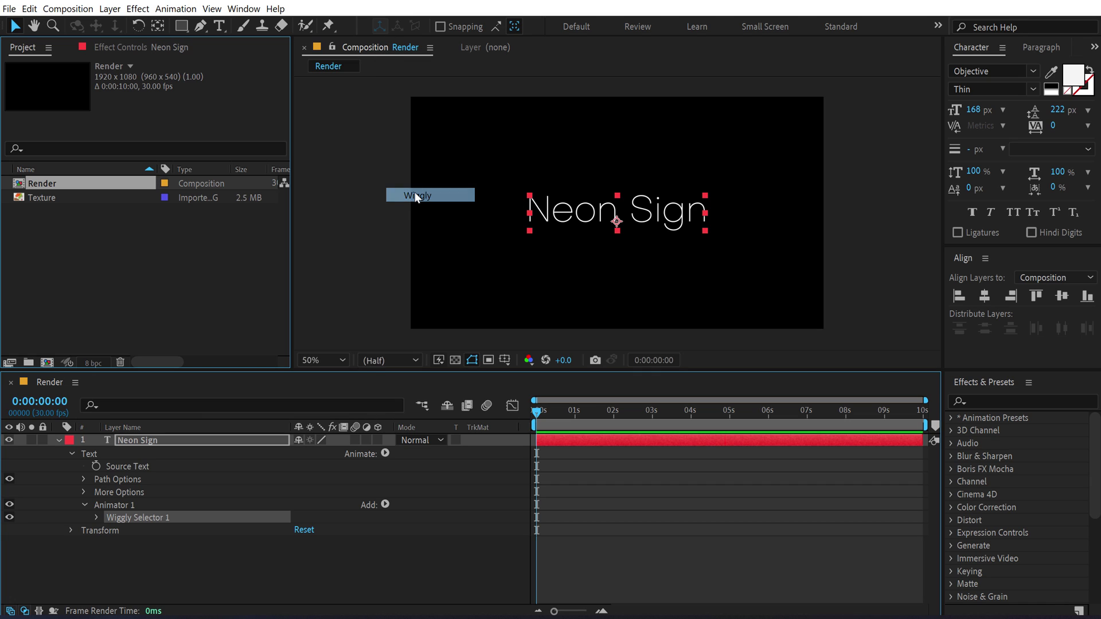
left_click(97, 518)
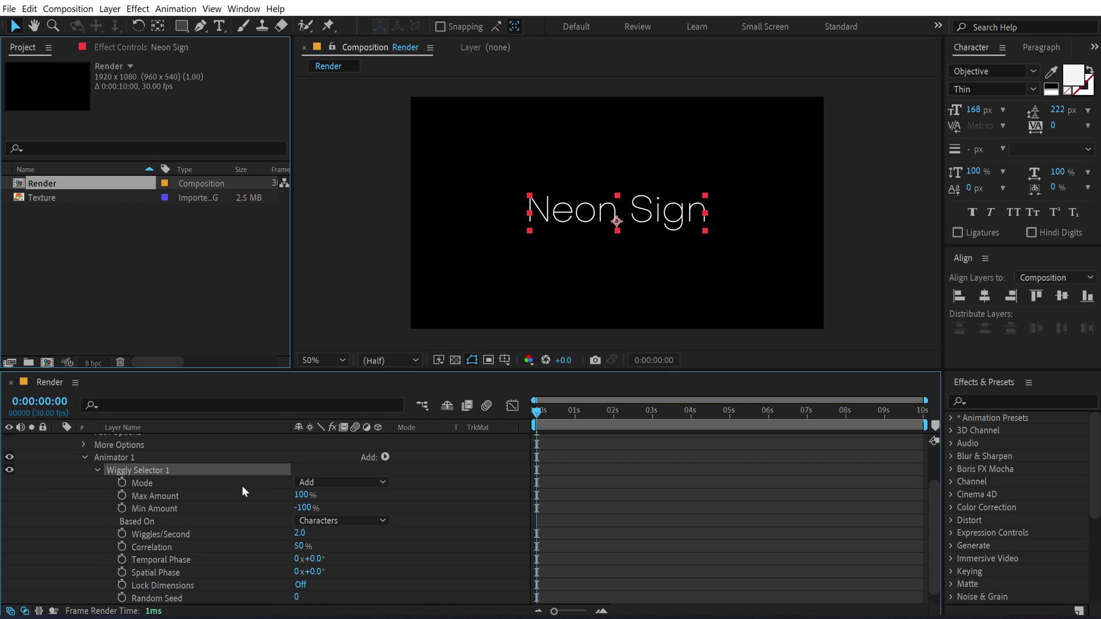
scroll(242, 487, "down", 1)
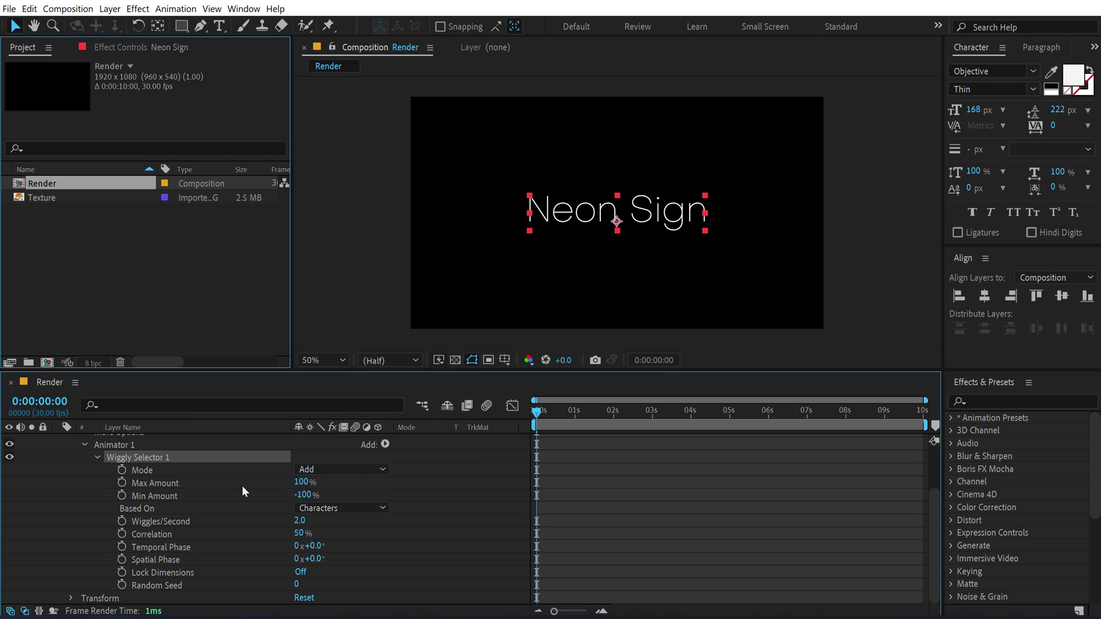
left_click(300, 520)
type("3")
left_click(389, 526)
Add Opacity at 25% to the animator and scrub the timeline to preview the flicker
left_click(385, 445)
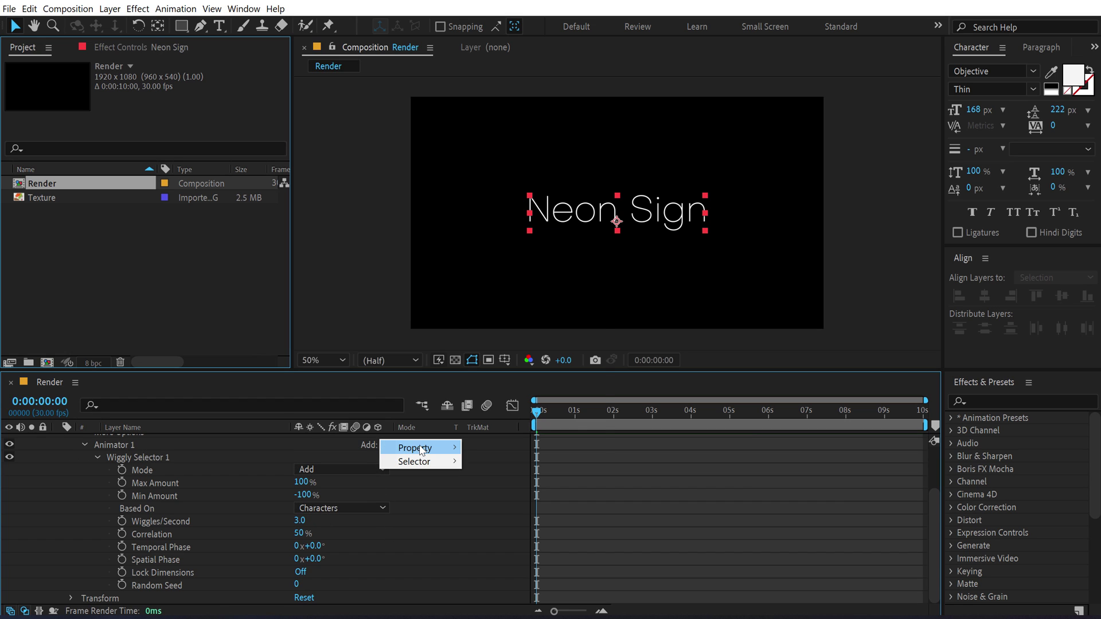
mouse_move(441, 452)
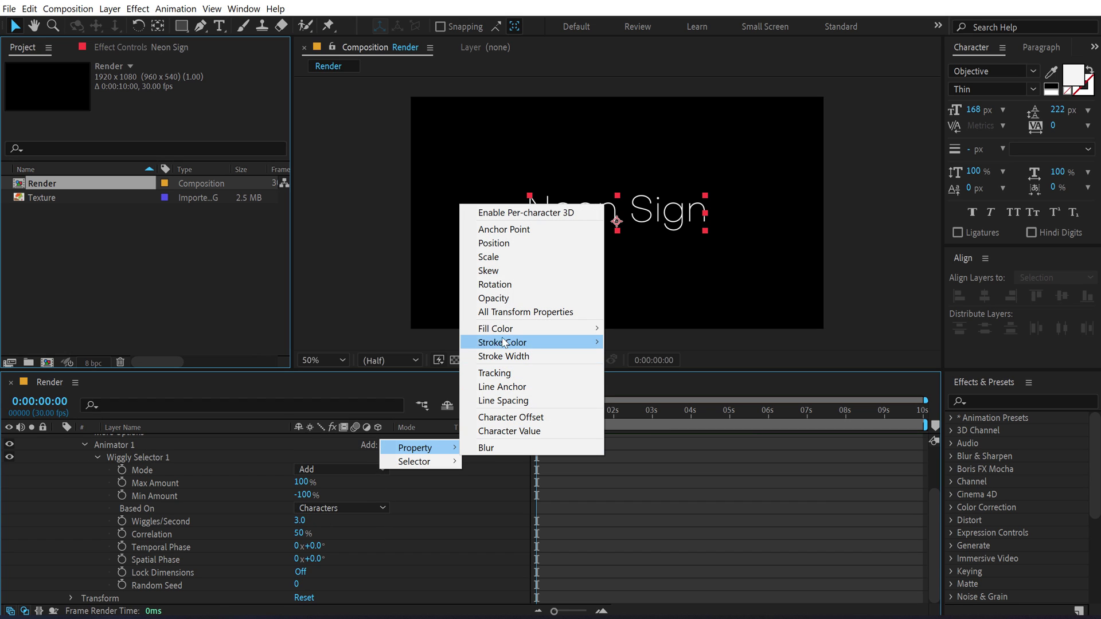
left_click(502, 299)
left_click(300, 597)
type("25")
left_click(357, 569)
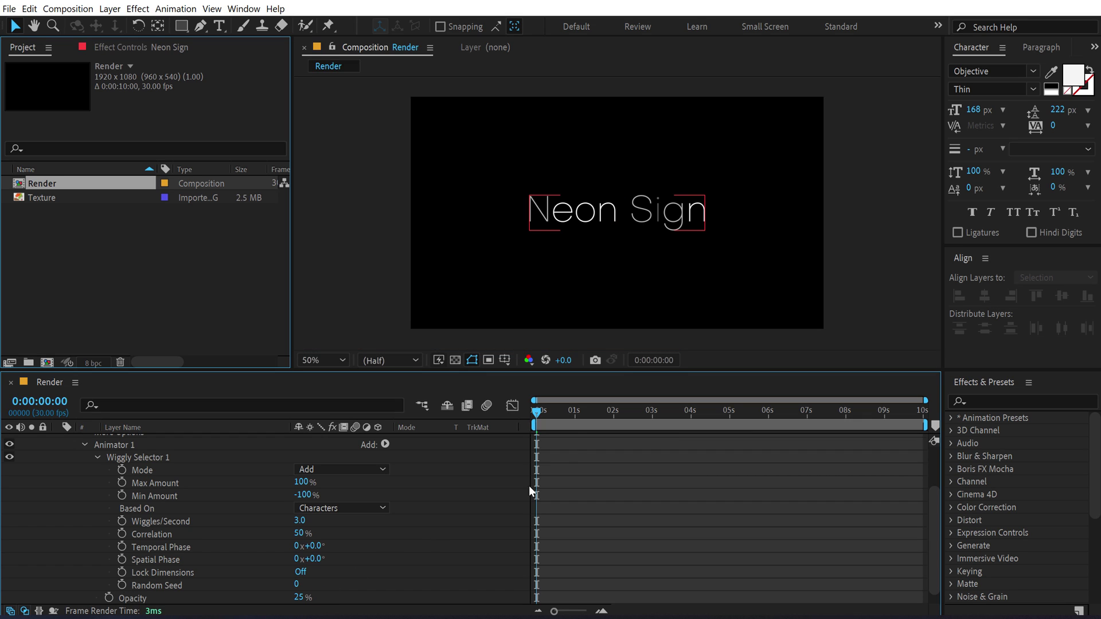
left_click(550, 408)
left_click_drag(549, 414, 512, 456)
left_click(107, 491)
Add a second animator with a Range selector and Opacity set to 0%
scroll(119, 458, "up", 3)
left_click(135, 436)
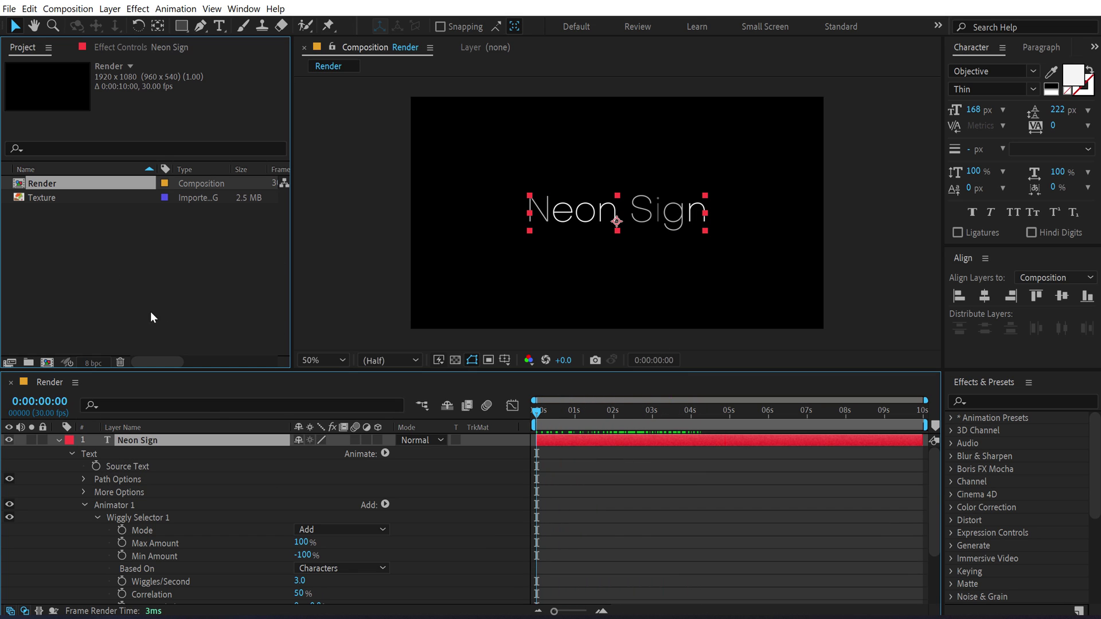
left_click(176, 8)
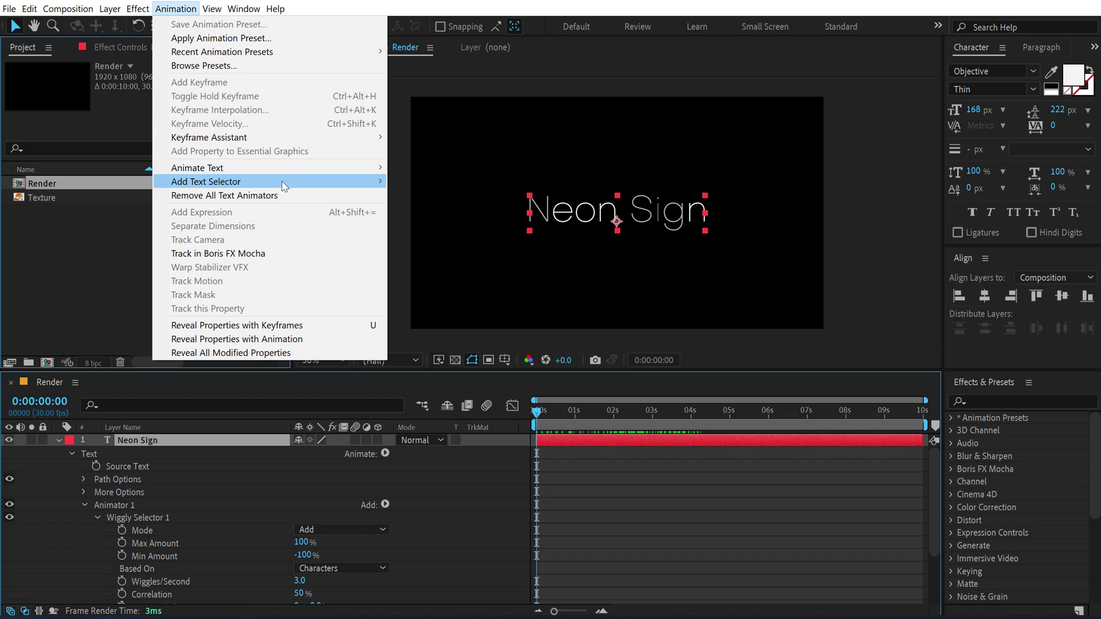
mouse_move(284, 184)
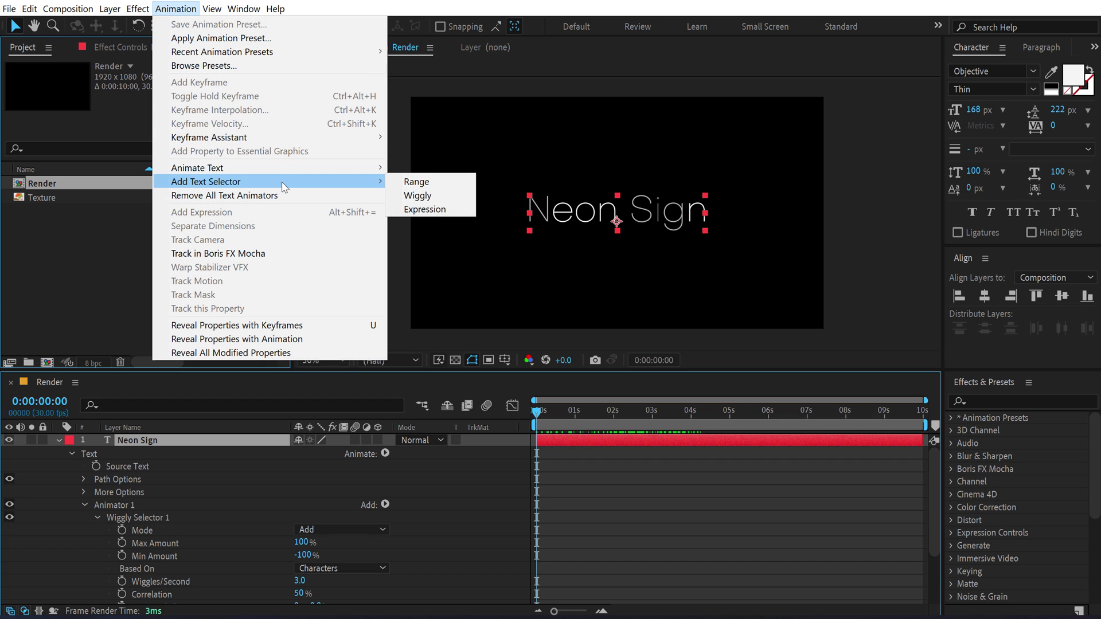
left_click(418, 187)
scroll(149, 504, "up", 5)
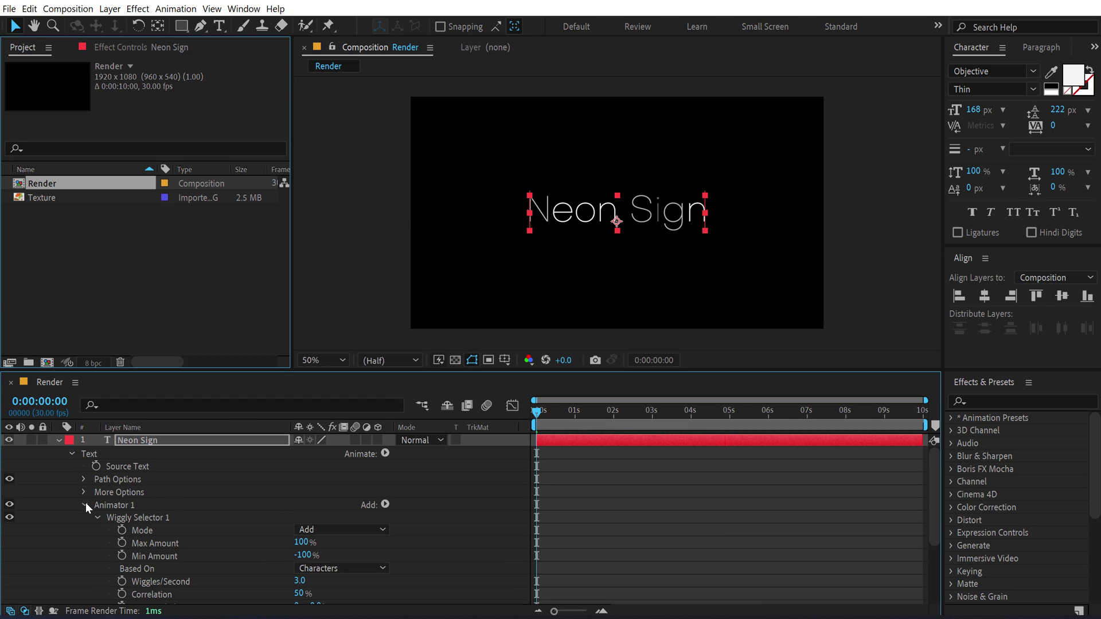
left_click(85, 504)
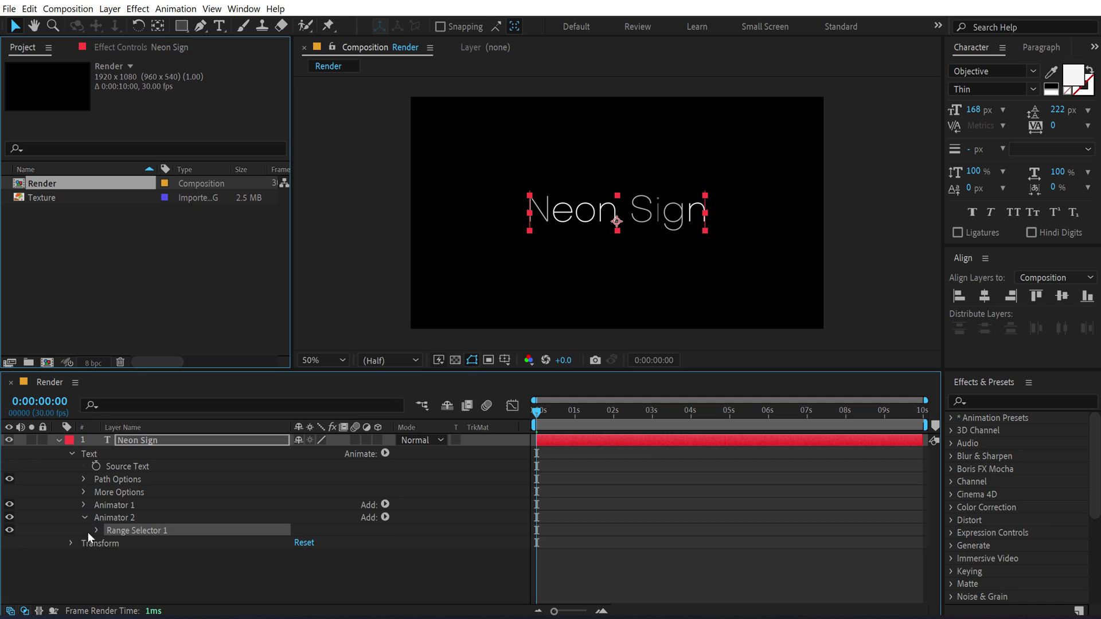
left_click(381, 519)
mouse_move(394, 526)
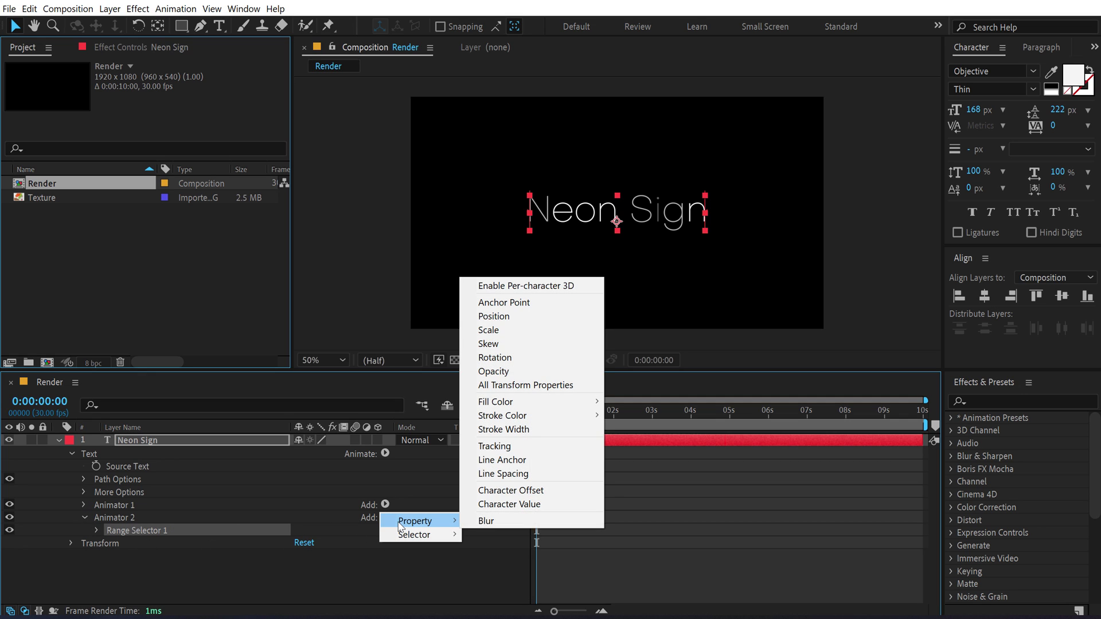
left_click(476, 373)
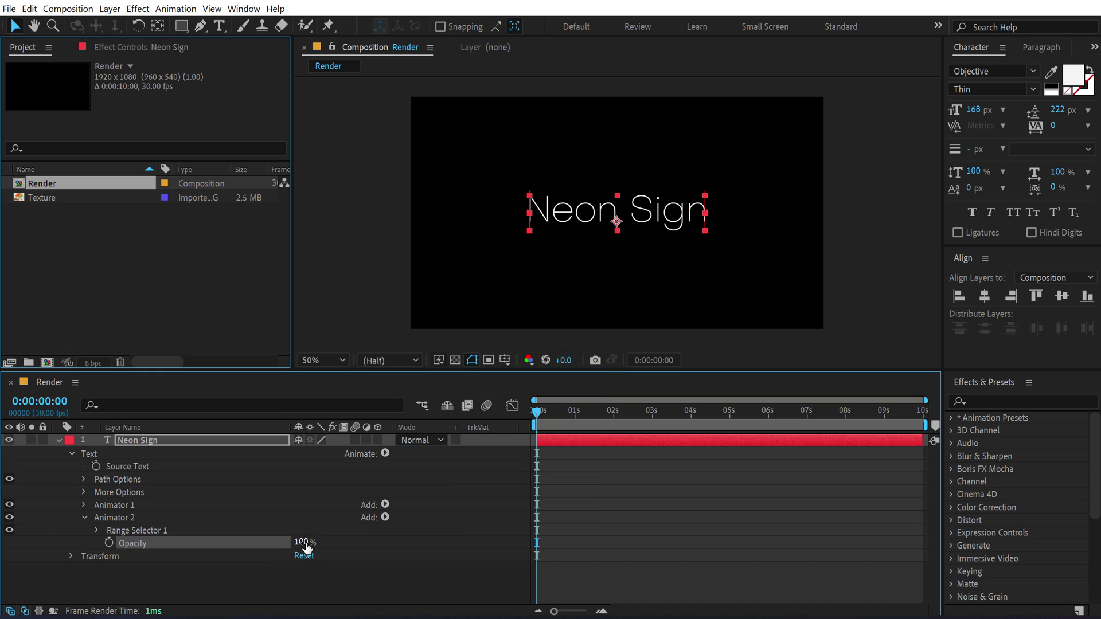
left_click_drag(301, 542, 107, 555)
Keyframe the range Offset from -100% at 0 seconds to 100% at 2 seconds
left_click(97, 530)
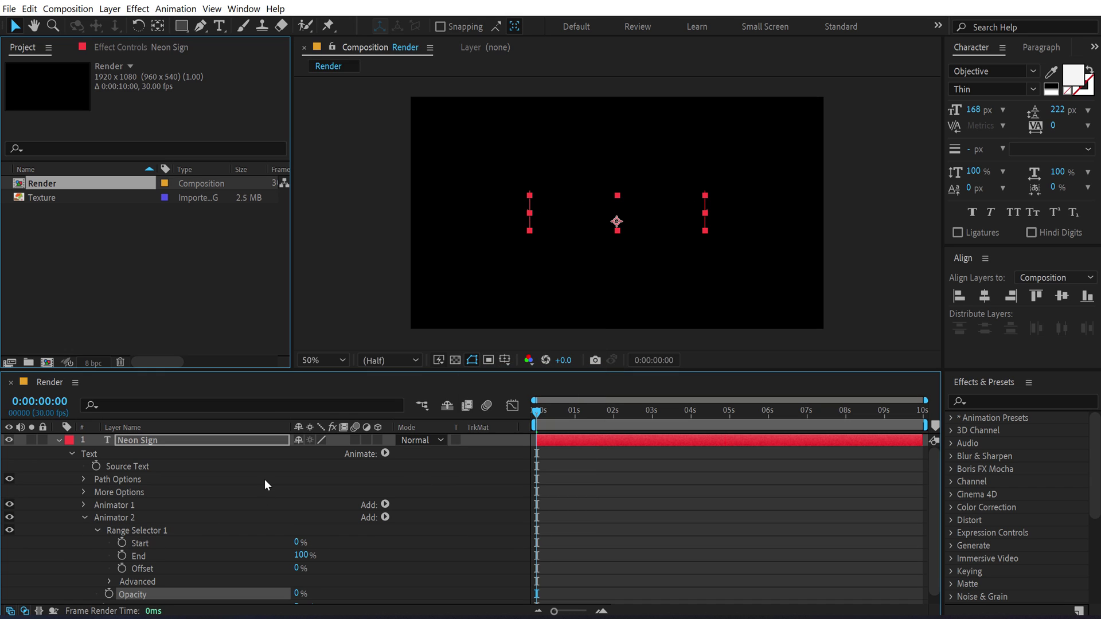
scroll(476, 482, "down", 1)
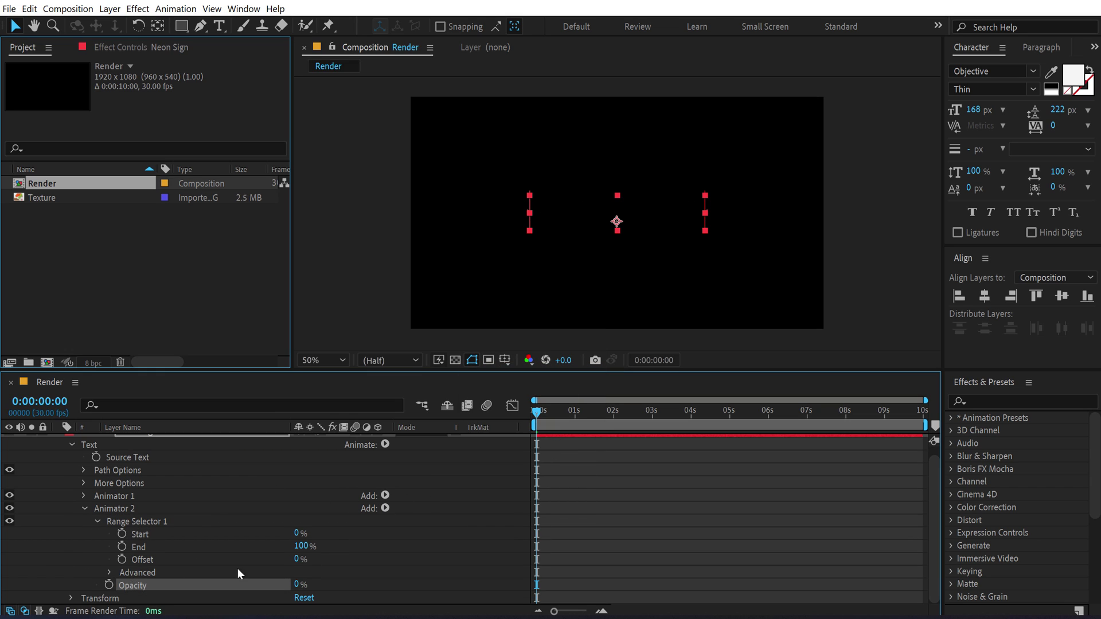
left_click_drag(295, 561, 107, 585)
left_click(122, 560)
left_click(613, 418)
key("Page_Down")
type("100")
key("Return")
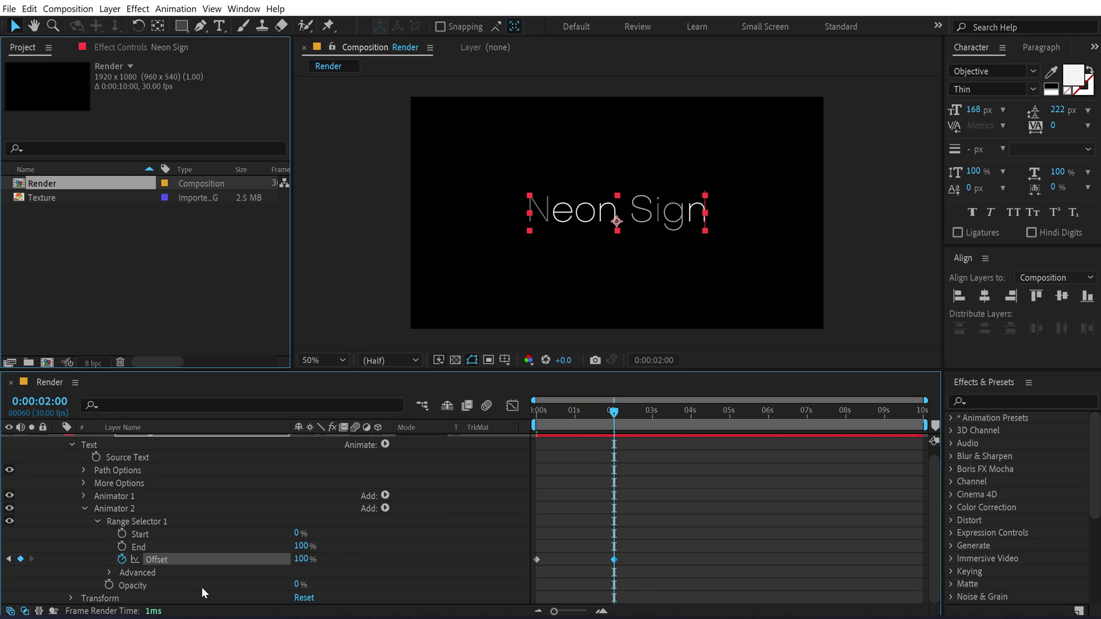
Set the range shape to Ramp Up with Randomize Order on, then preview the letters flickering on
left_click(109, 573)
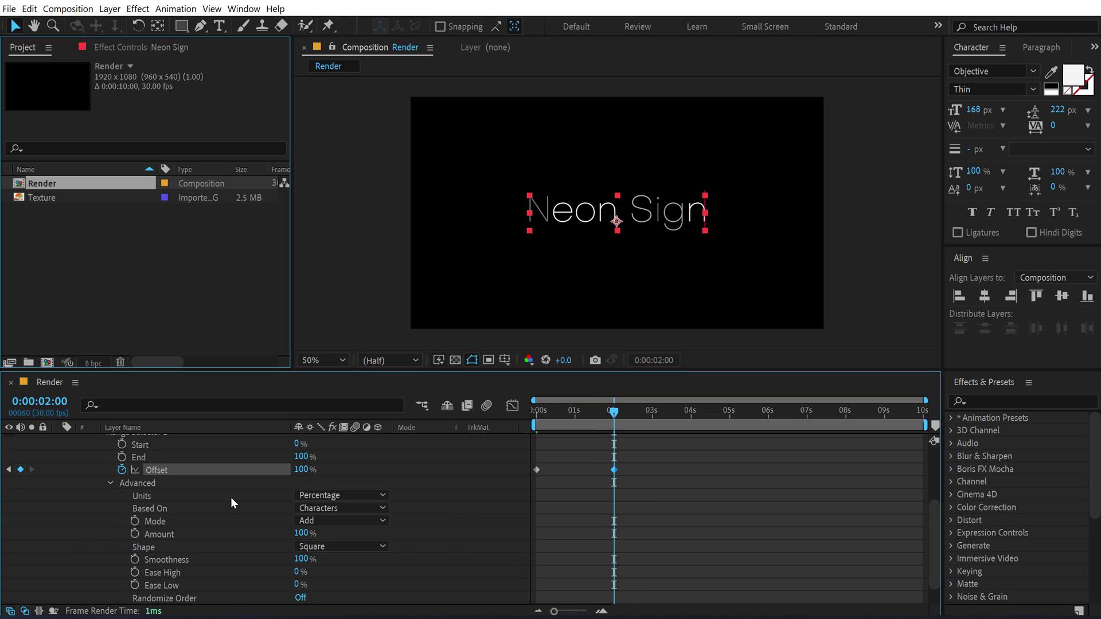
left_click(312, 547)
left_click(331, 478)
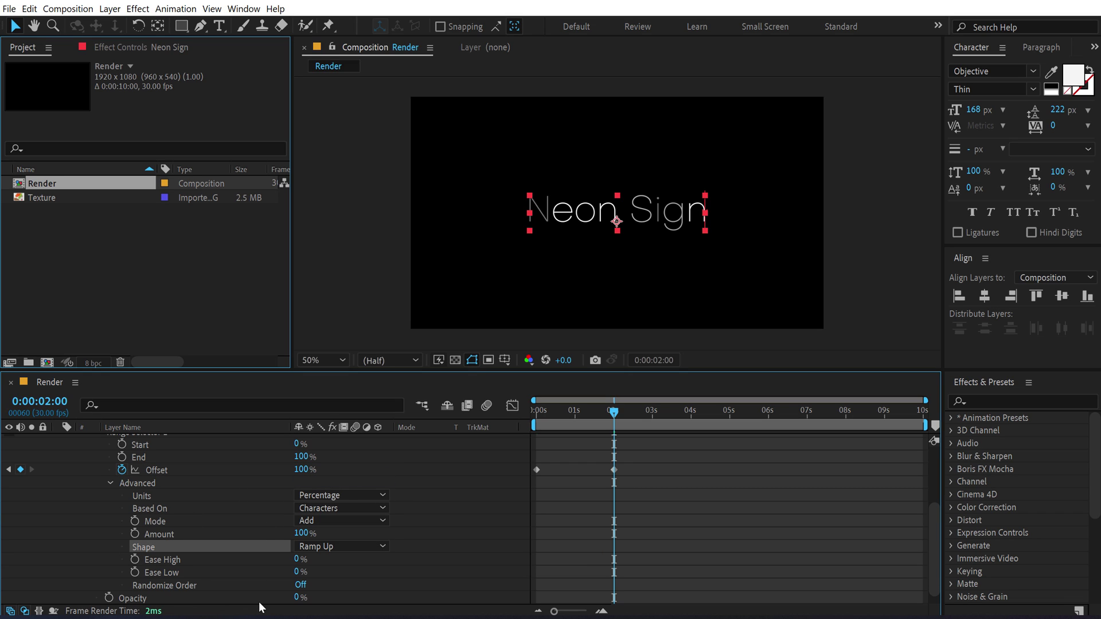
left_click(300, 585)
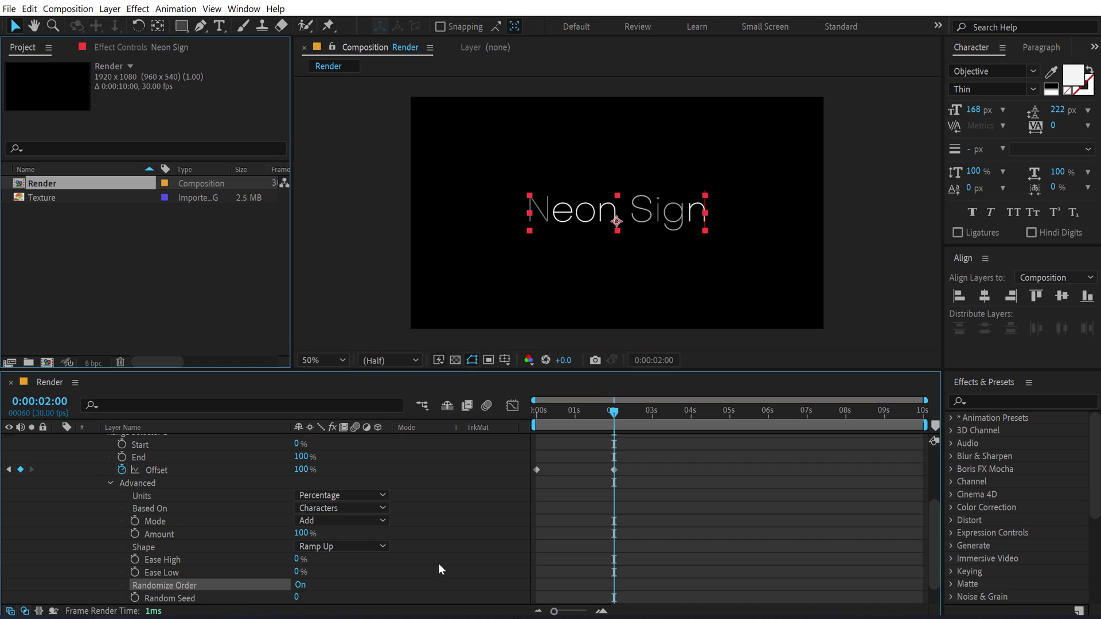
left_click(438, 563)
mouse_move(539, 414)
left_mouse_down()
mouse_move(599, 425)
mouse_move(538, 433)
mouse_move(542, 442)
mouse_move(662, 437)
left_mouse_up()
scroll(104, 509, "up", 4)
left_click(59, 439)
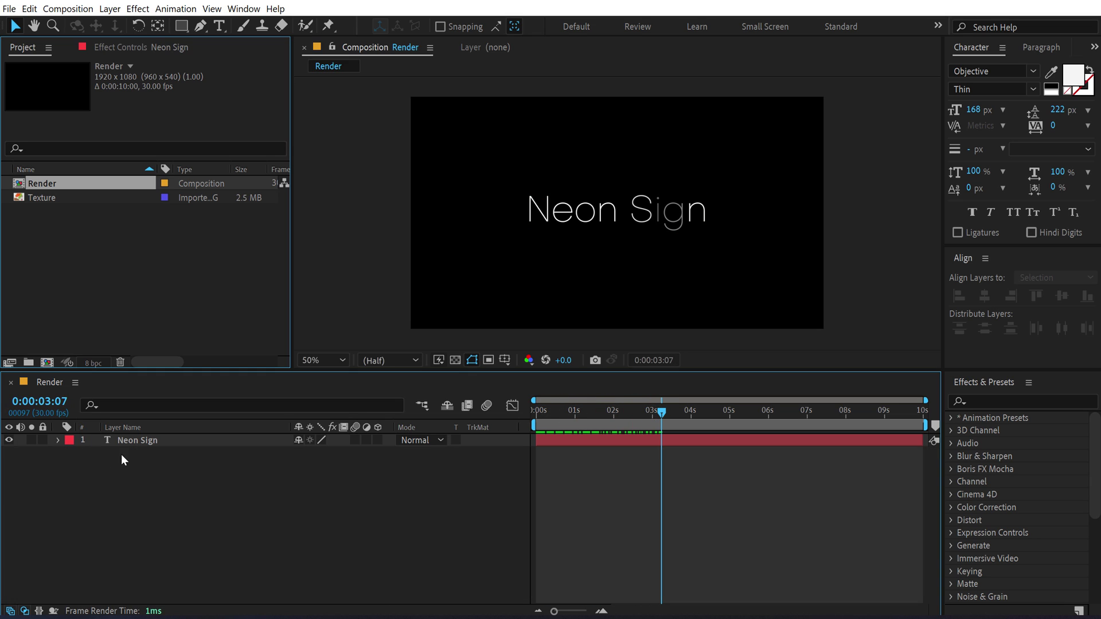
Apply a Drop Shadow to Neon Sign with a bright orange shadow colour
left_click(143, 441)
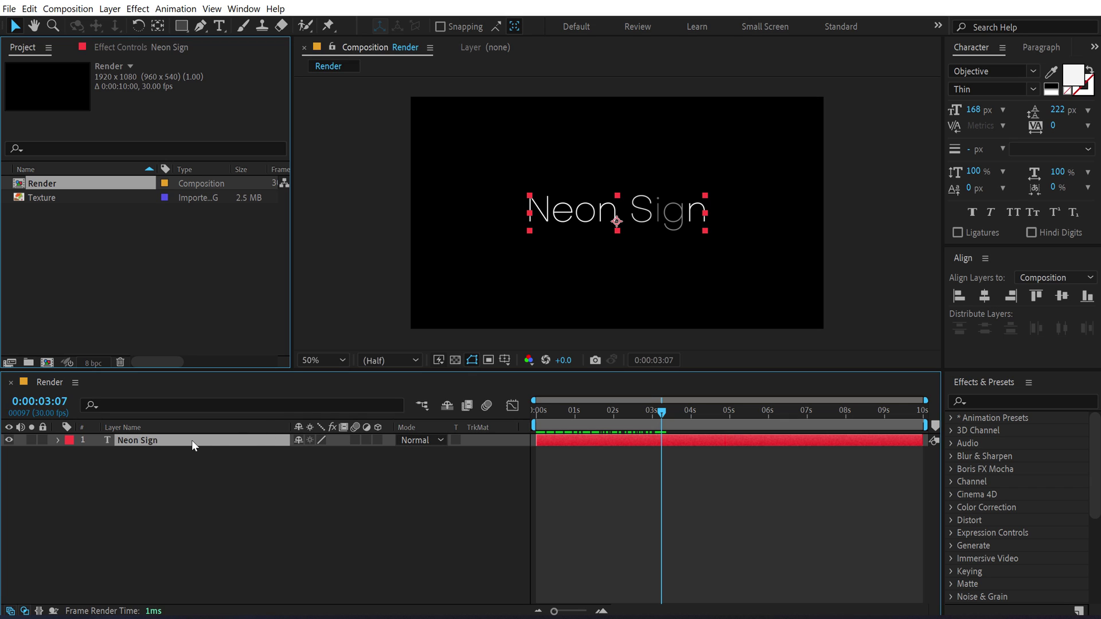
left_click(980, 400)
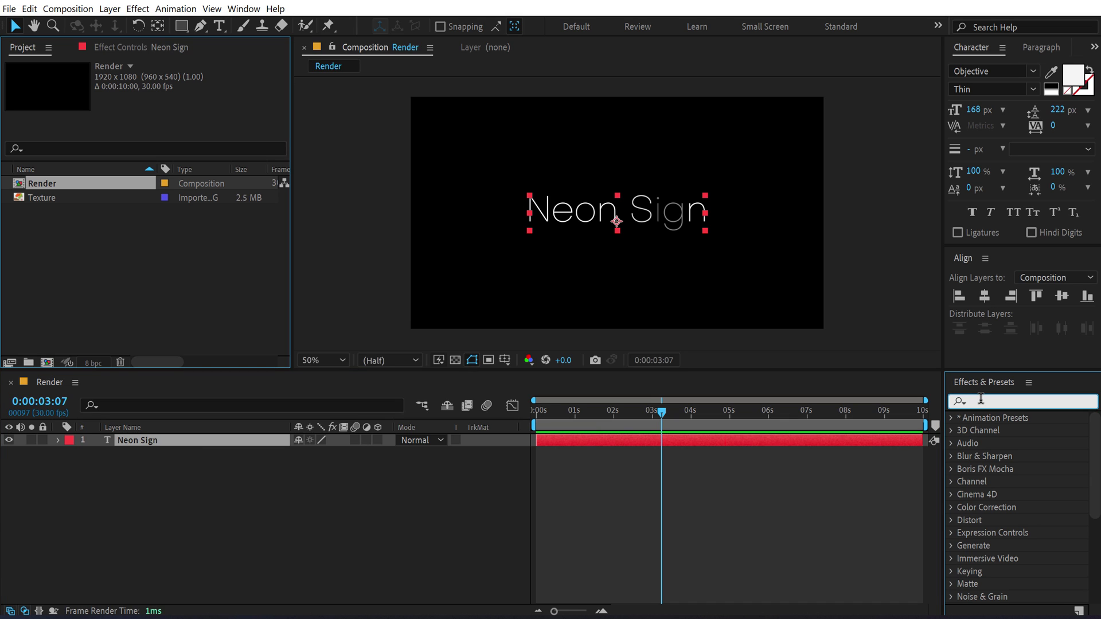
type("drop s")
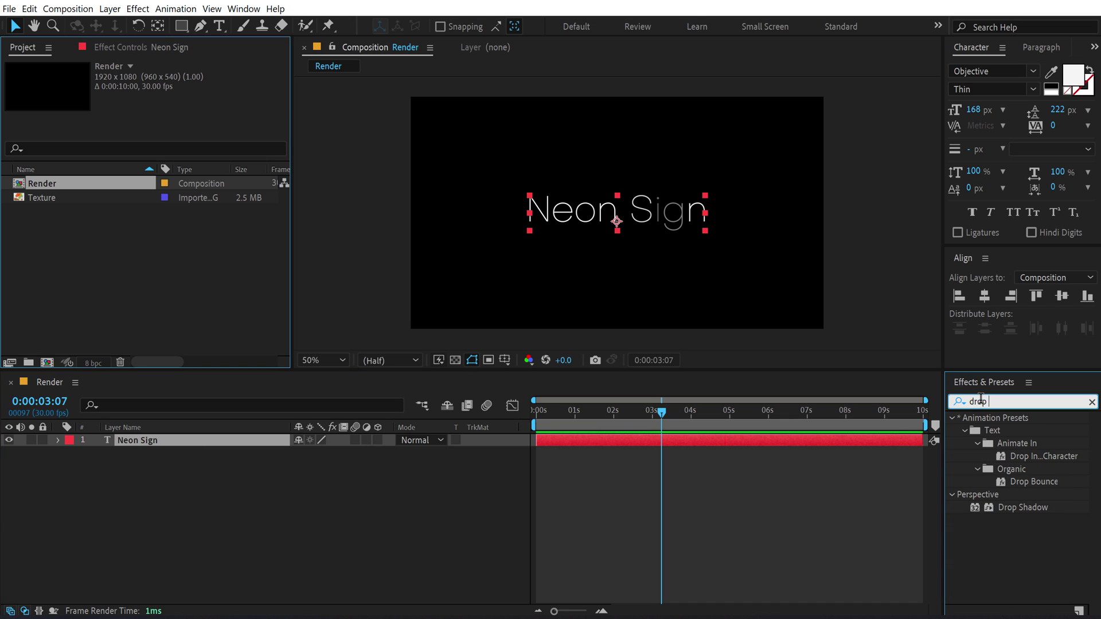
double_click(1006, 432)
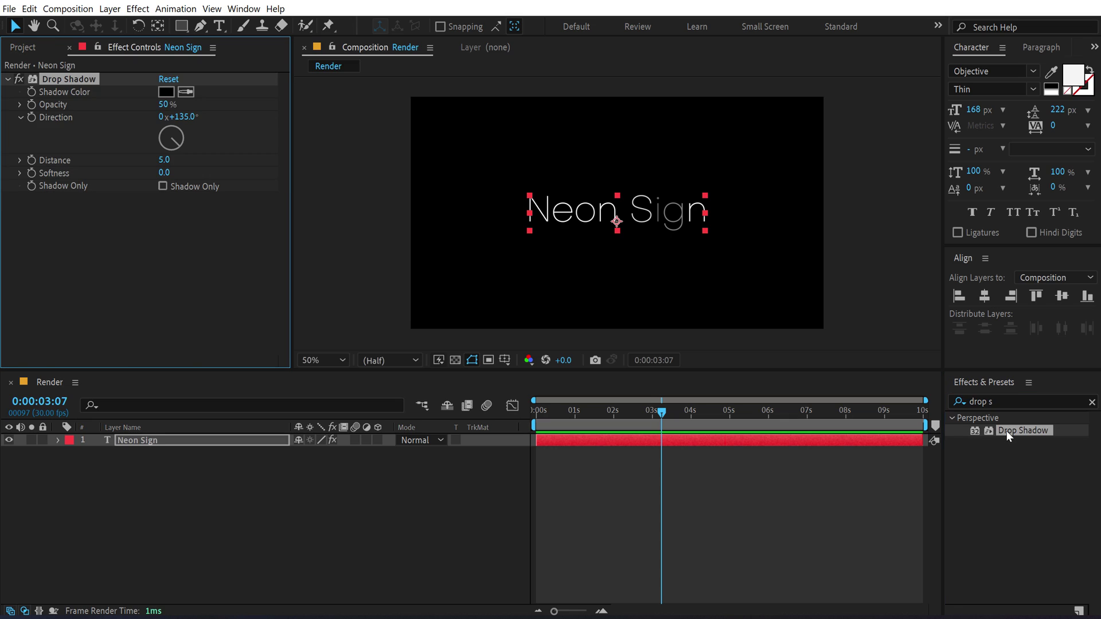
left_click(167, 93)
left_click(445, 336)
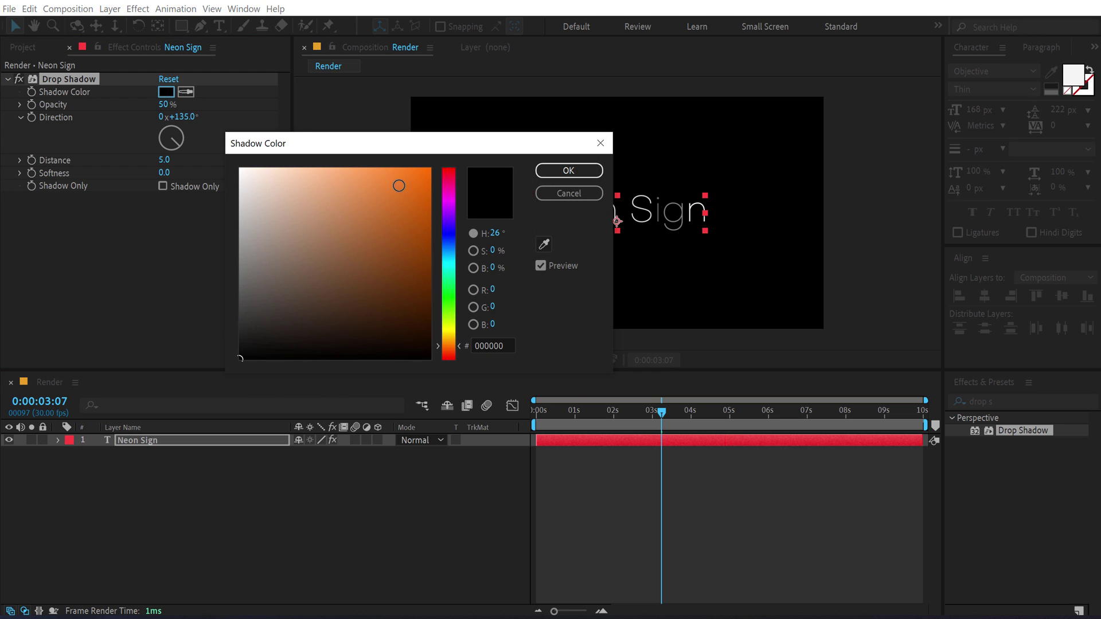
left_click_drag(400, 179, 482, 140)
left_click(567, 171)
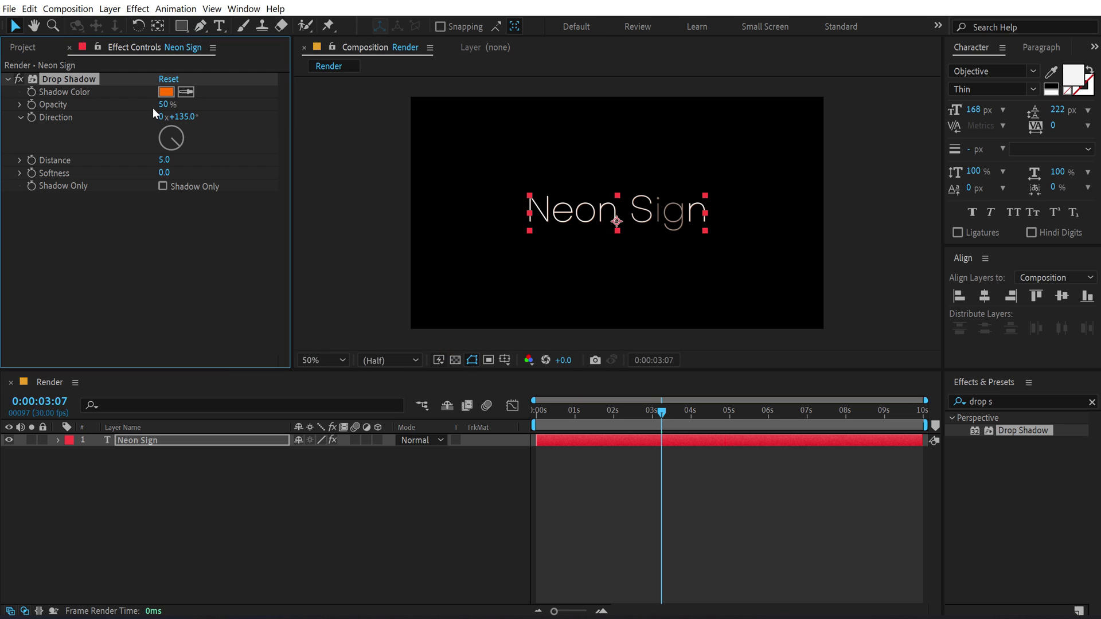
Set the shadow to 100% opacity, 180° direction and softness 10
left_click_drag(162, 105, 190, 106)
left_click(182, 117)
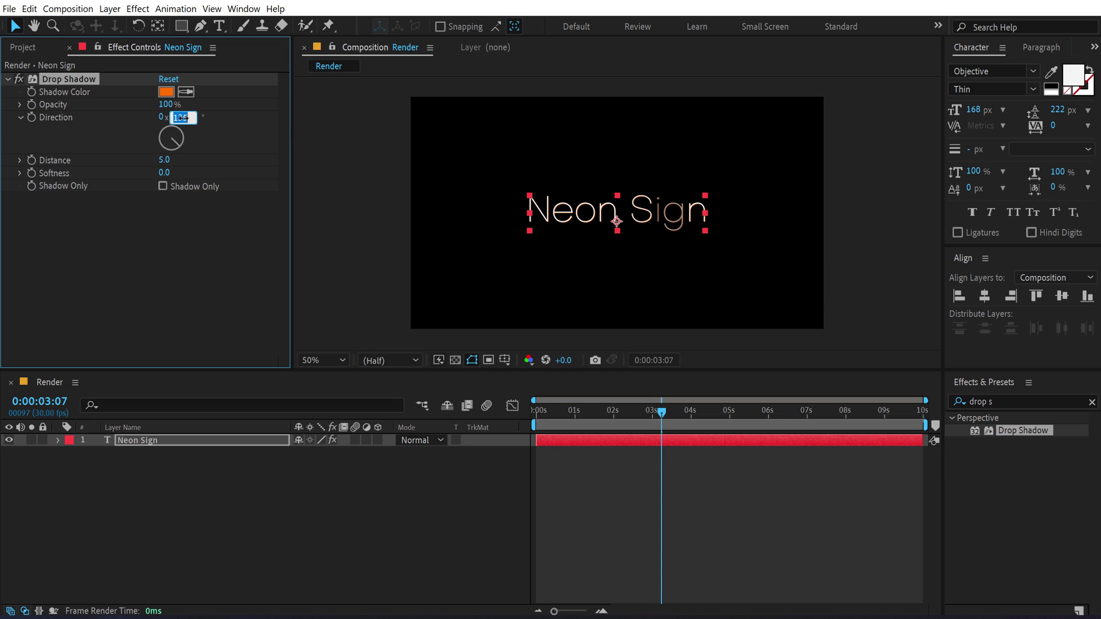
type("180")
key("Return")
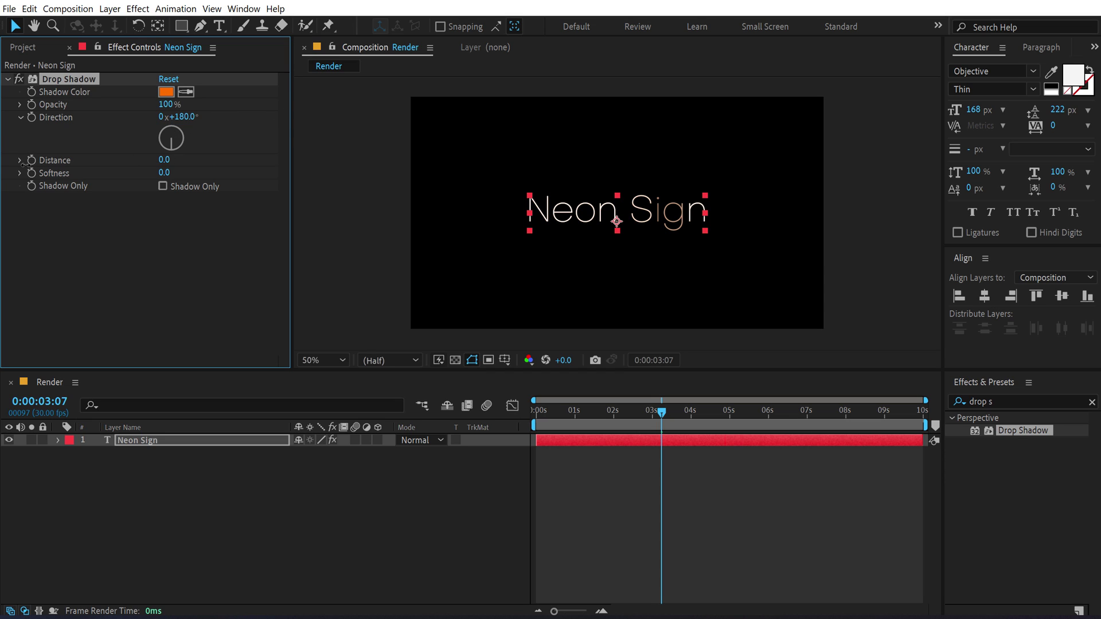
left_click(161, 174)
key("Return")
Duplicate the drop shadow twice, with softness 25 and 100
key("ctrl+d")
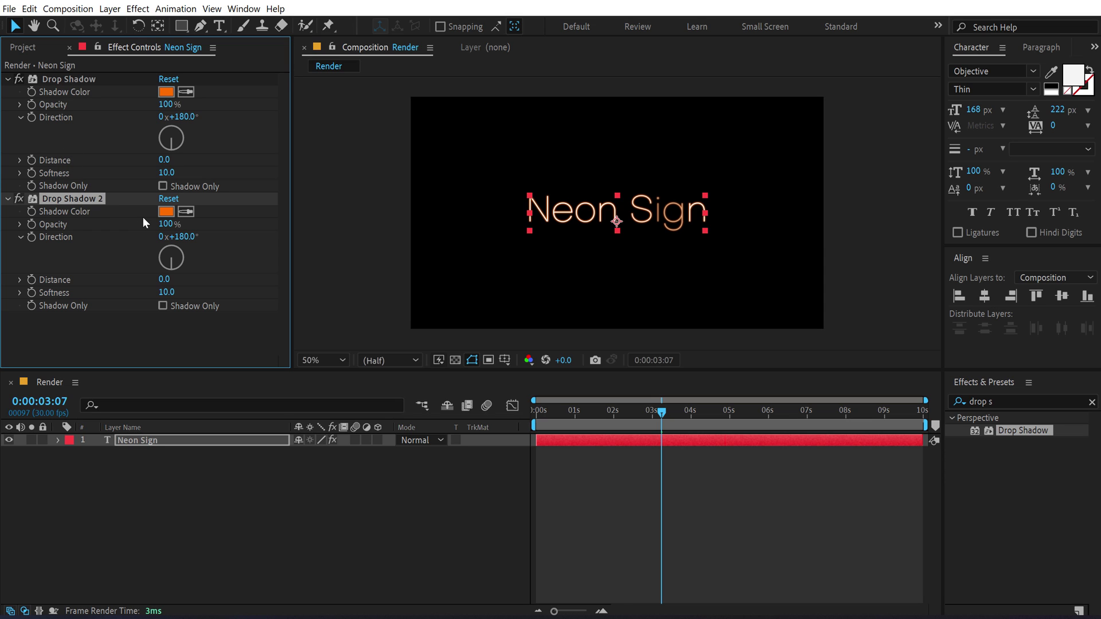
left_click(166, 293)
key("BackSpace")
left_click(168, 347)
left_click(63, 198)
key("ctrl+d")
left_click(166, 348)
type("100")
key("Return")
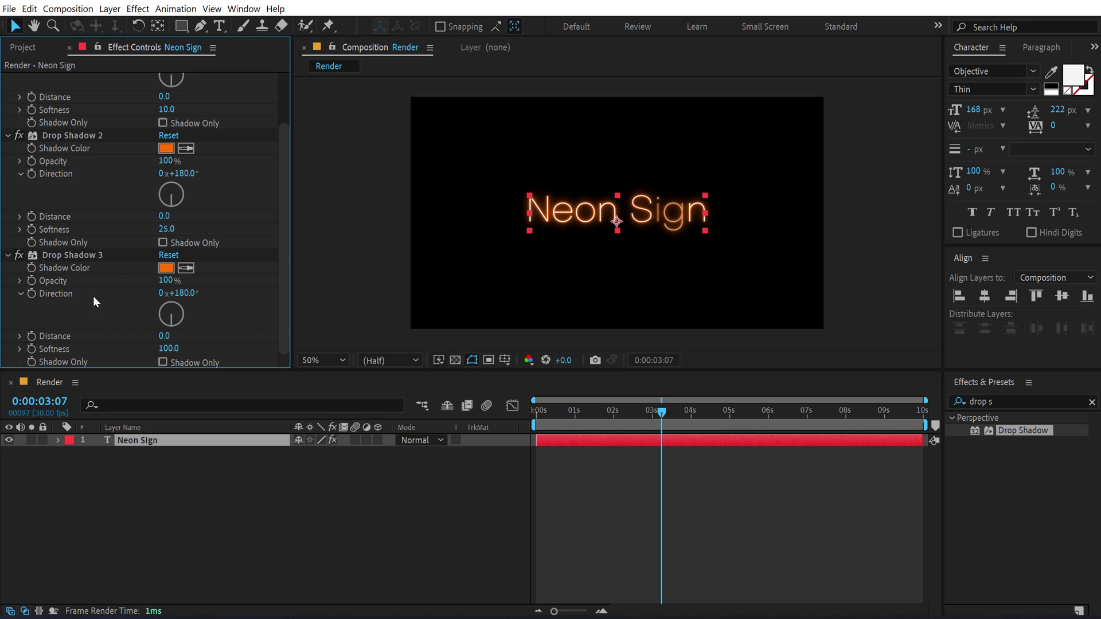
Add two more drop shadow copies with softness 400 and 1000
left_click(72, 253)
key("ctrl+d")
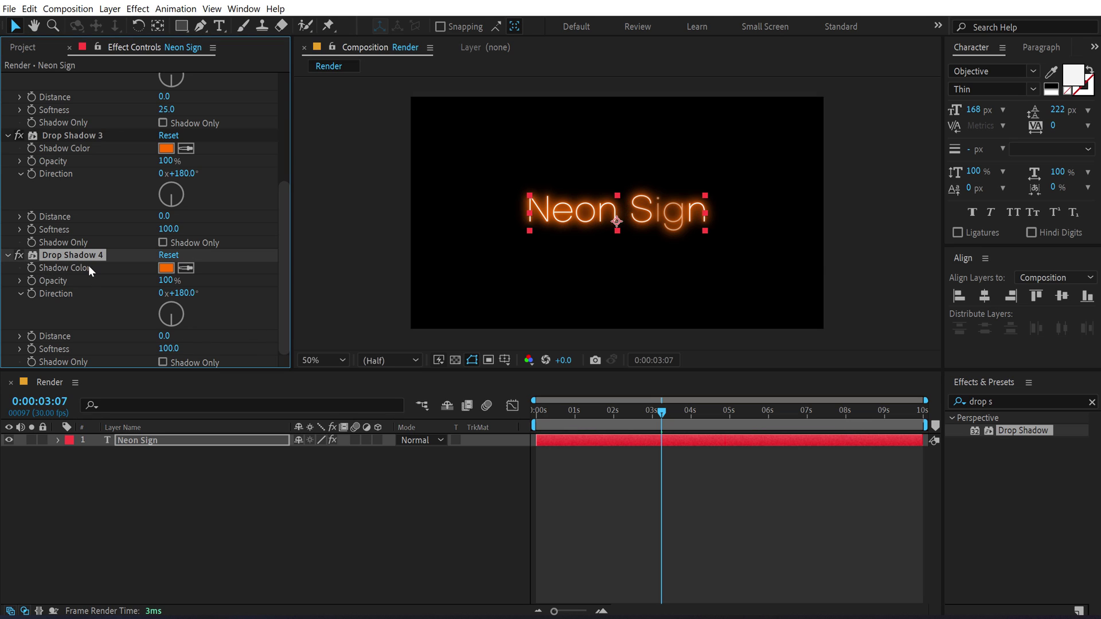
left_click(172, 350)
type("400")
left_click(229, 325)
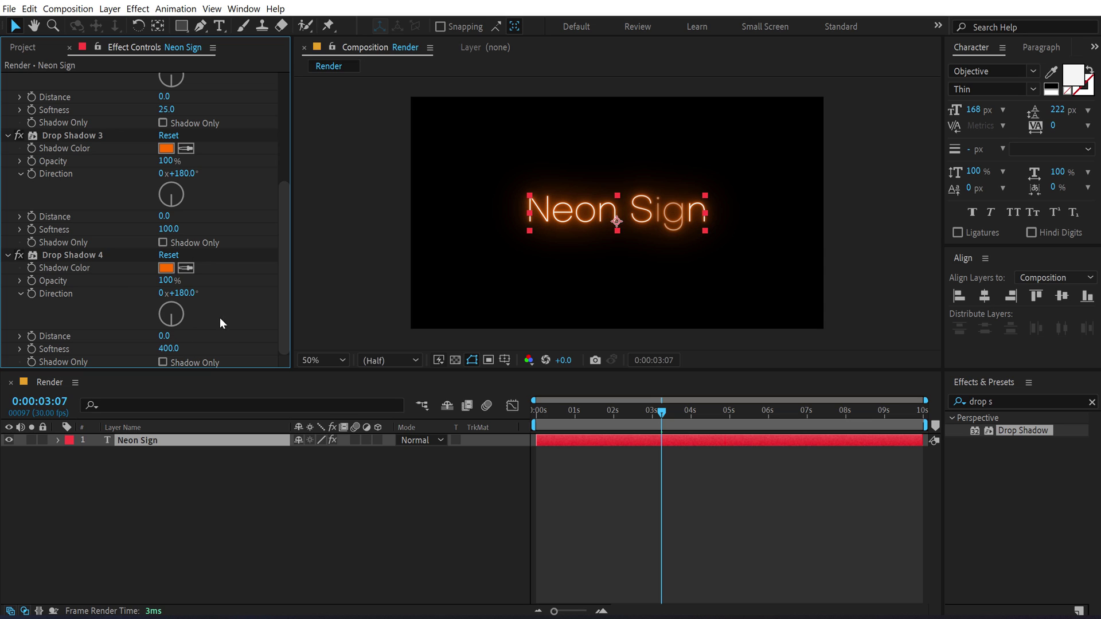
left_click(79, 254)
key("ctrl+d")
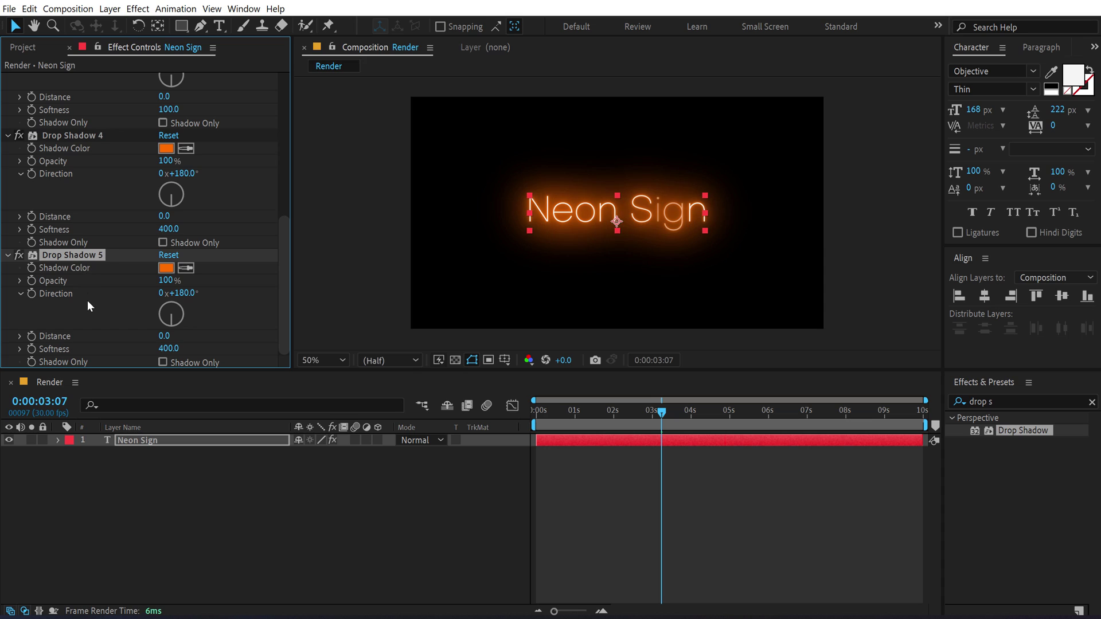
left_click(169, 349)
type("1000")
left_click(223, 329)
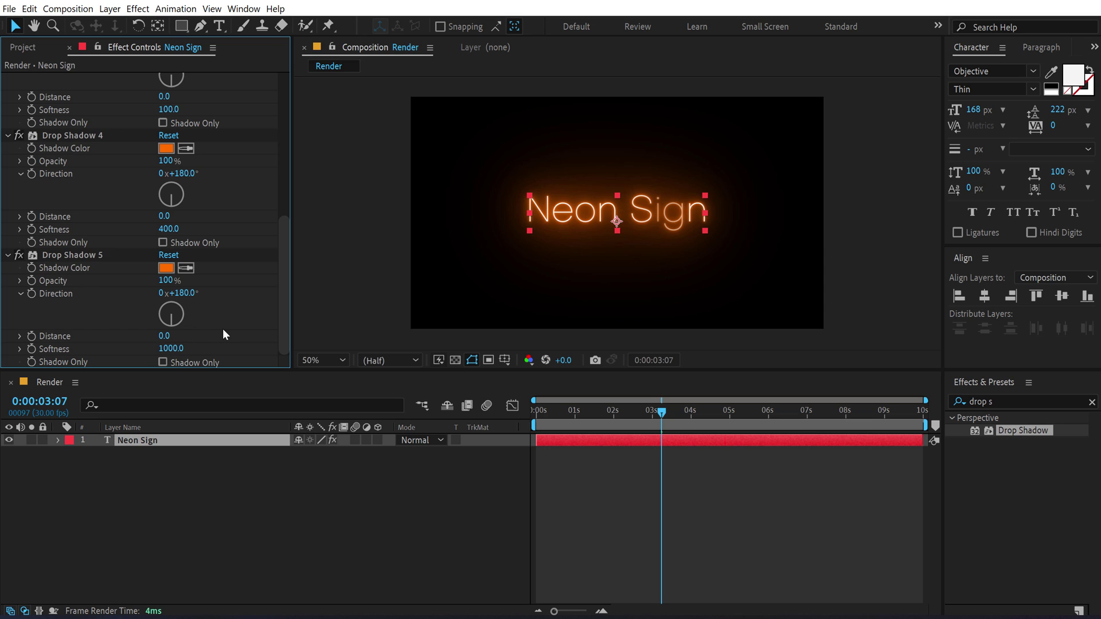
Add a sixth drop shadow at 15% opacity and check the glow at full and half size
left_click(83, 256)
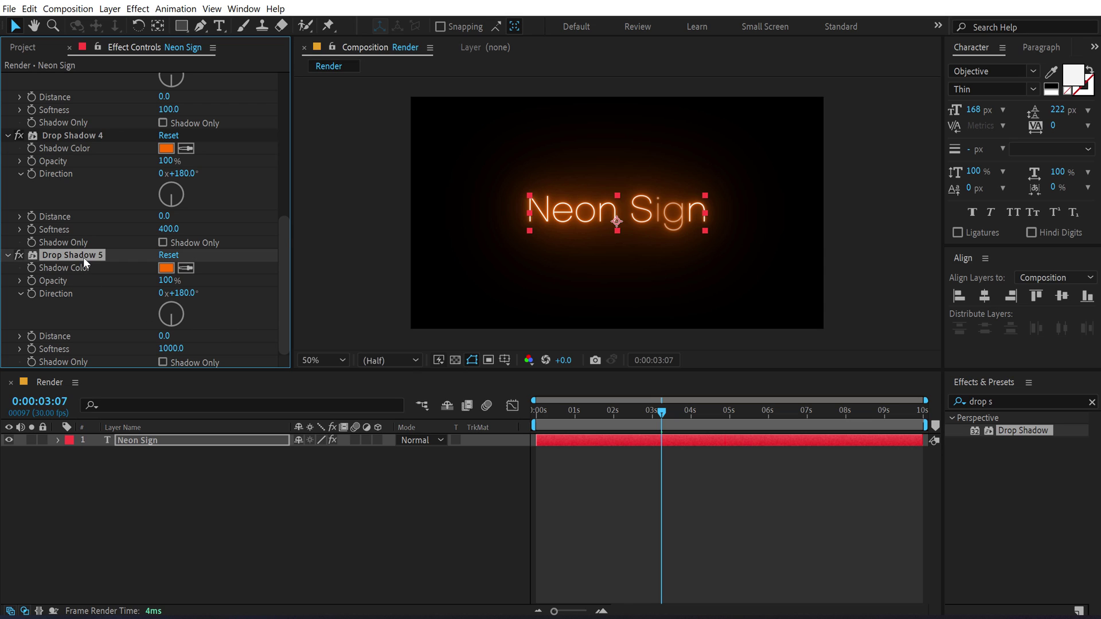
key("ctrl+d")
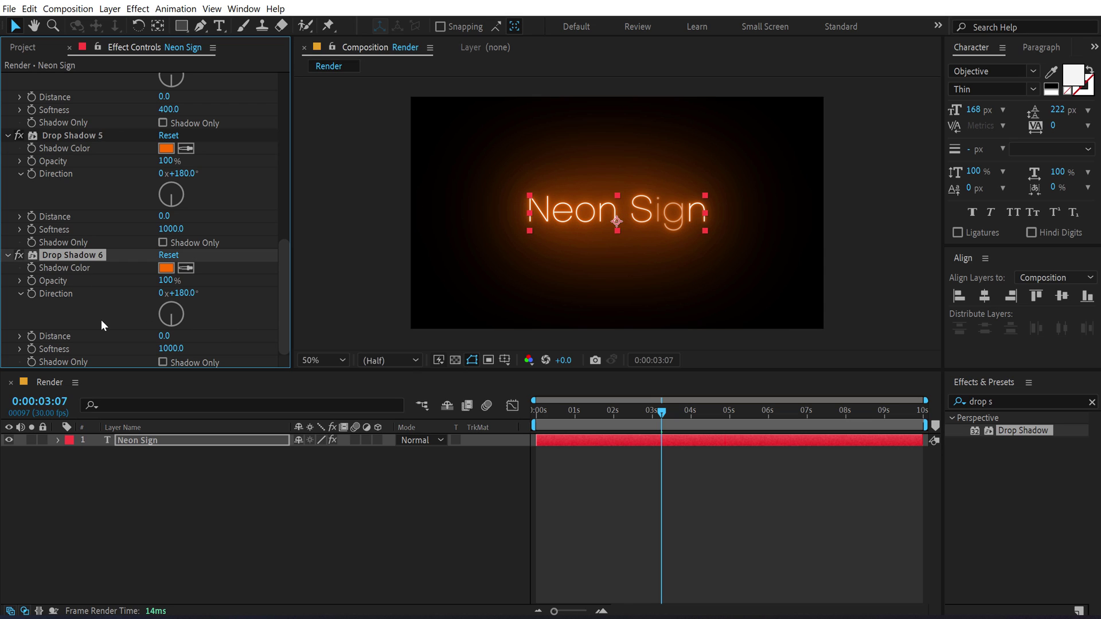
left_click(166, 281)
type("15")
left_click(244, 294)
left_click(454, 421)
key("slash")
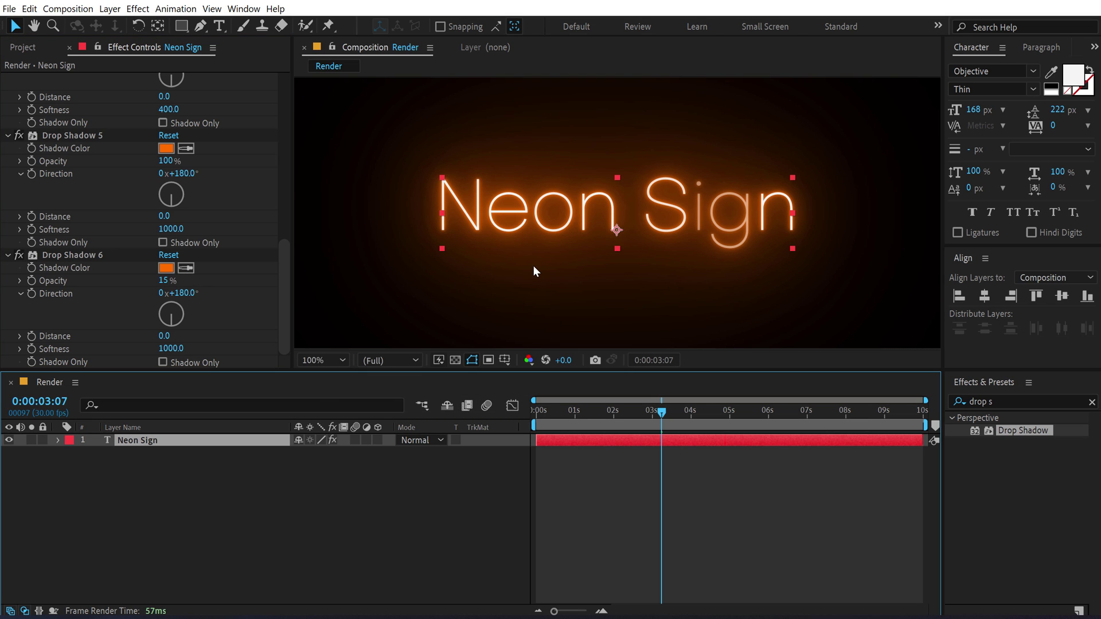
left_click(439, 456)
key("comma")
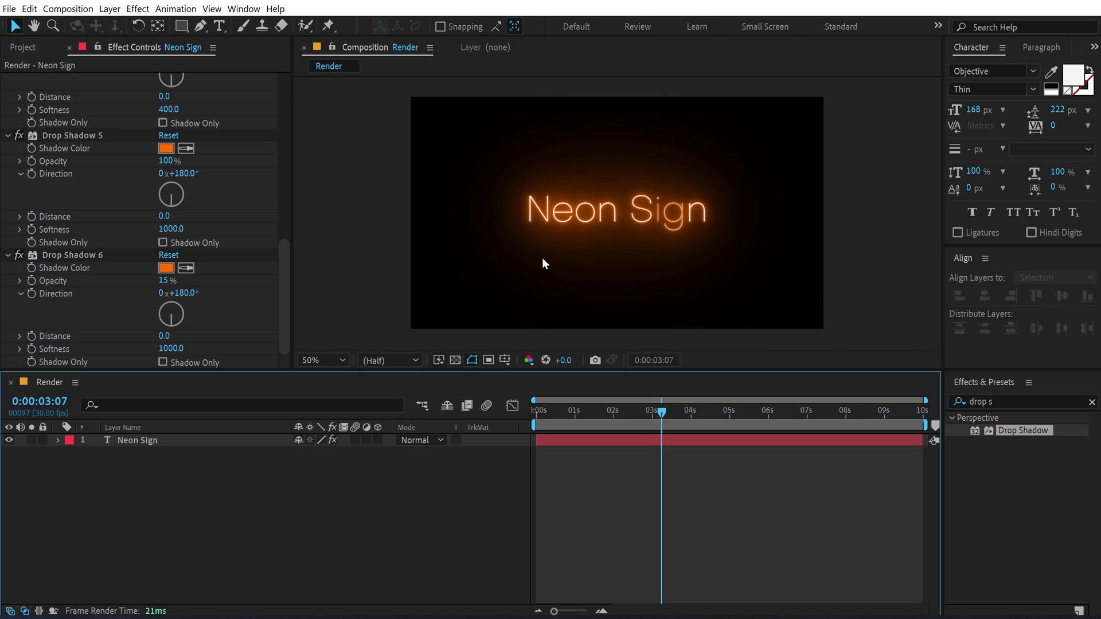
Scrub the preview and zoom to 200% to inspect the glow on 'Sign'
left_click_drag(562, 412, 645, 414)
key("period")
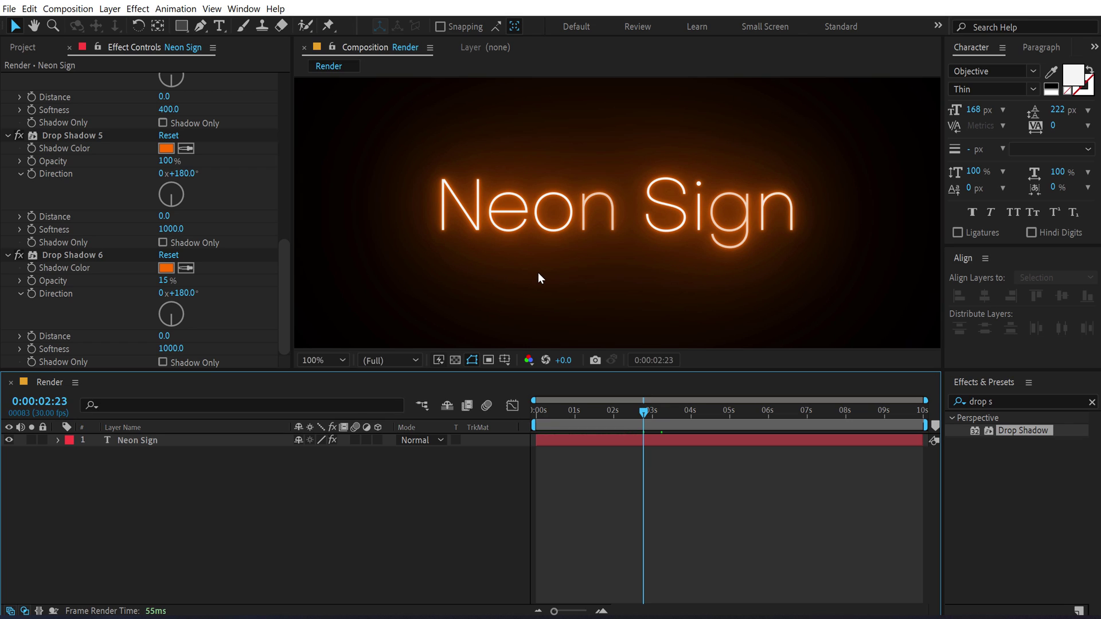
key("period")
left_click_drag(880, 170, 400, 199)
left_click(662, 180)
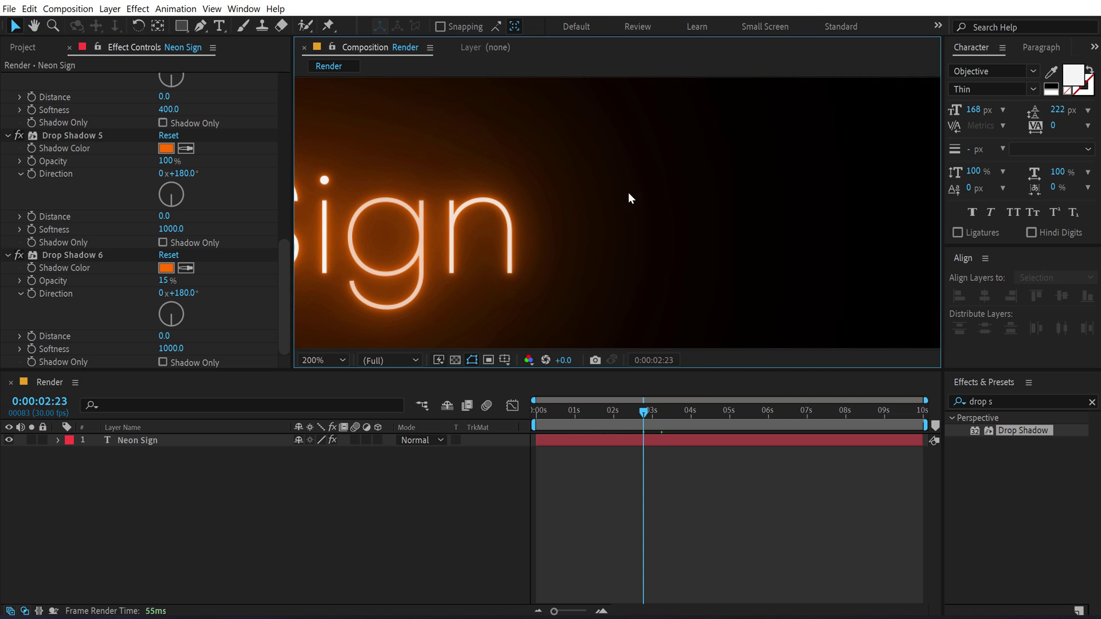
scroll(554, 189, "left", 2)
scroll(597, 196, "down", 1)
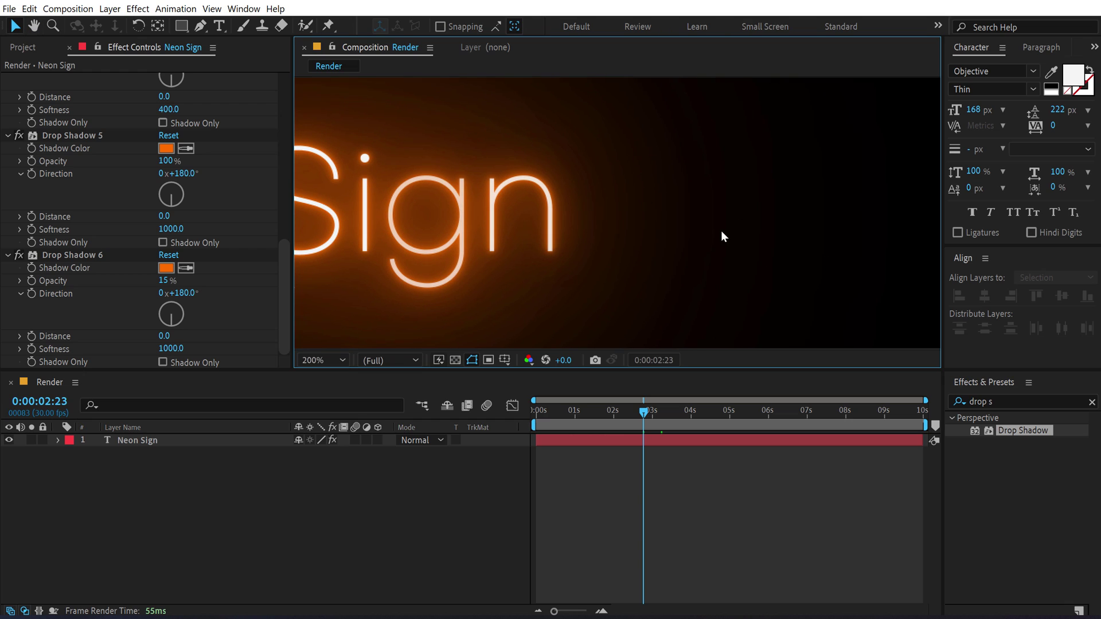
Switch the project colour depth from 8 bpc to 16 bpc
left_click(38, 49)
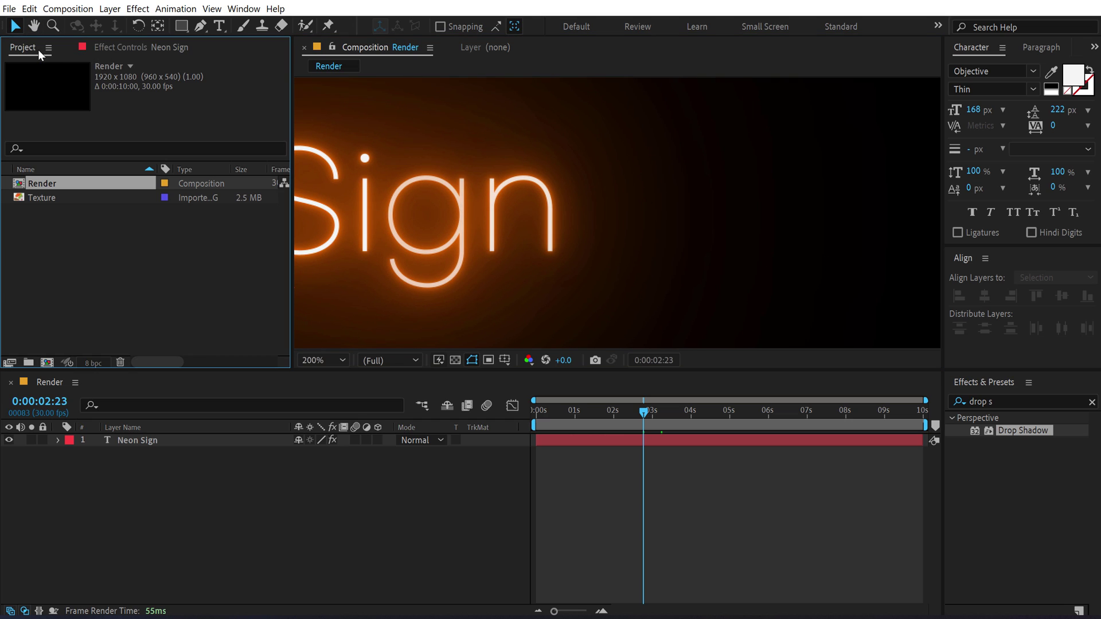
left_click(81, 280)
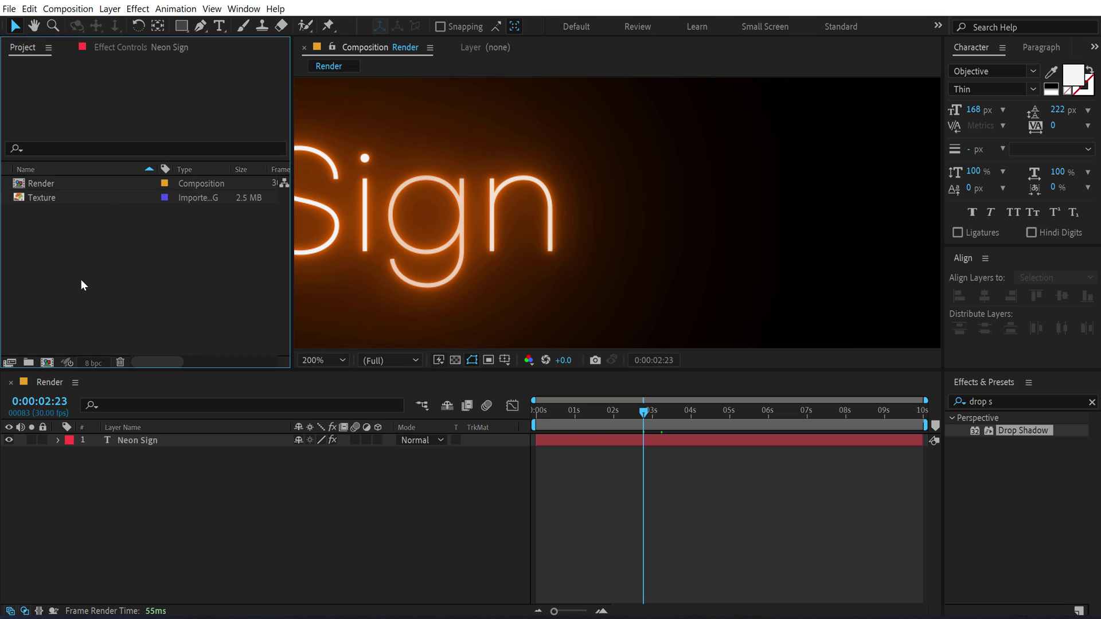
left_click(95, 365, "alt")
left_click_drag(429, 146, 541, 263)
Add a new adjustment layer named Noise
right_click(191, 474)
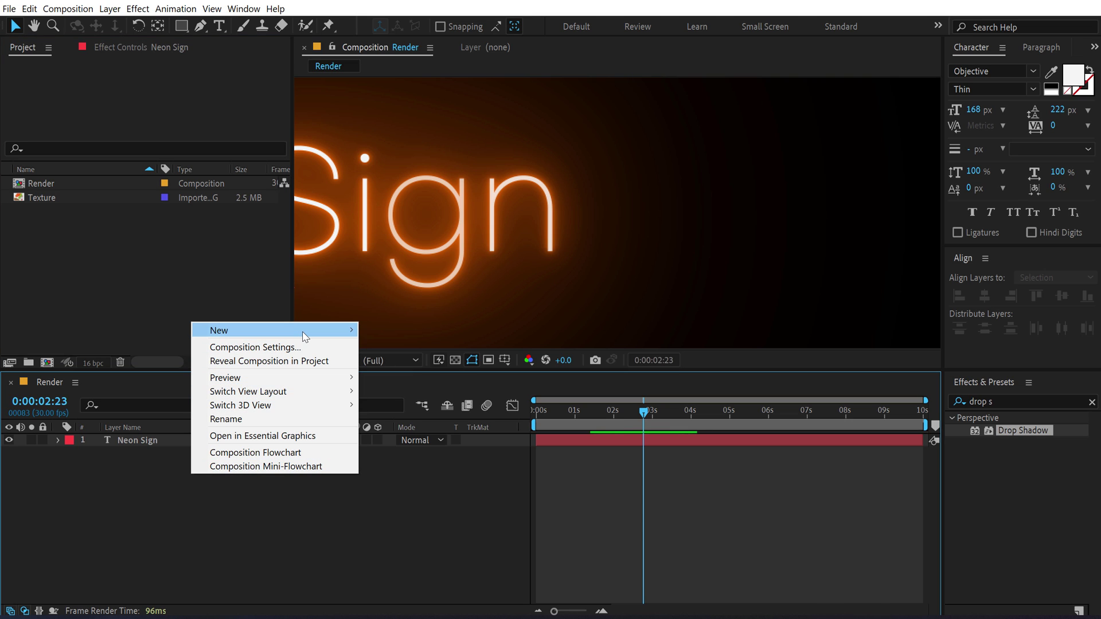
mouse_move(306, 333)
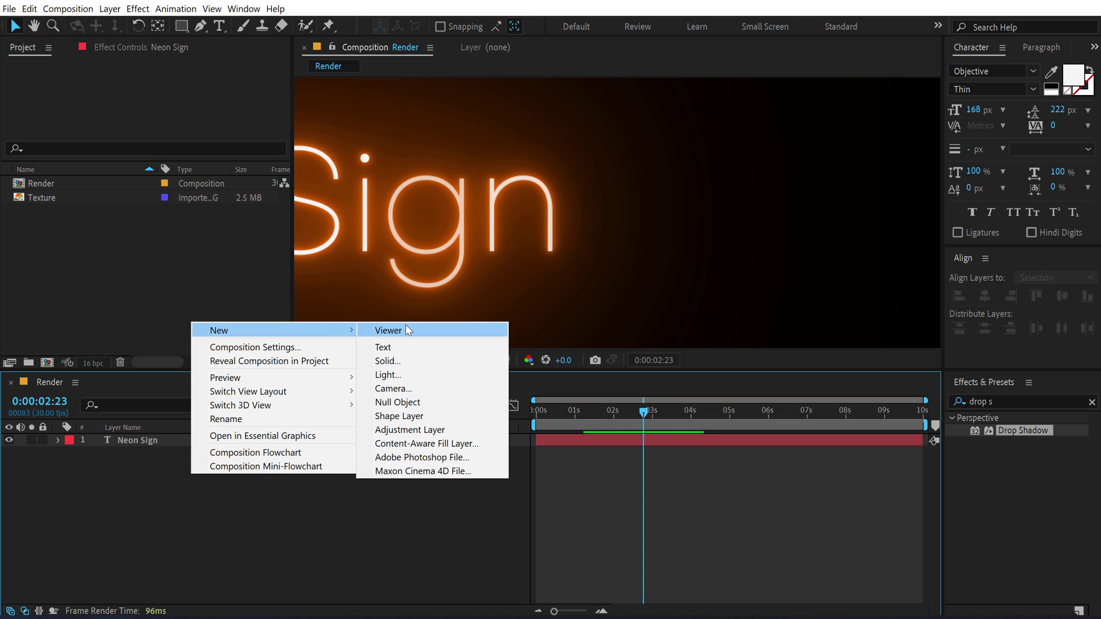
left_click(409, 430)
key("Return")
type("Noise")
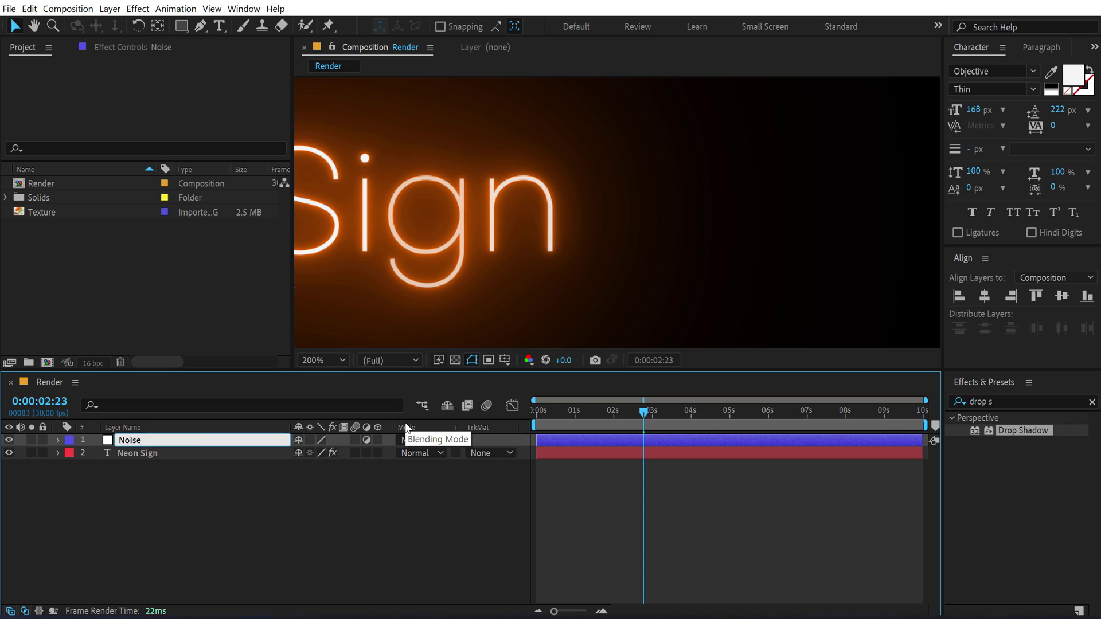
key("Return")
Apply Noise HLS to the Noise layer with Lightness 1.2% and zoom in to inspect the grain
left_click(1011, 403)
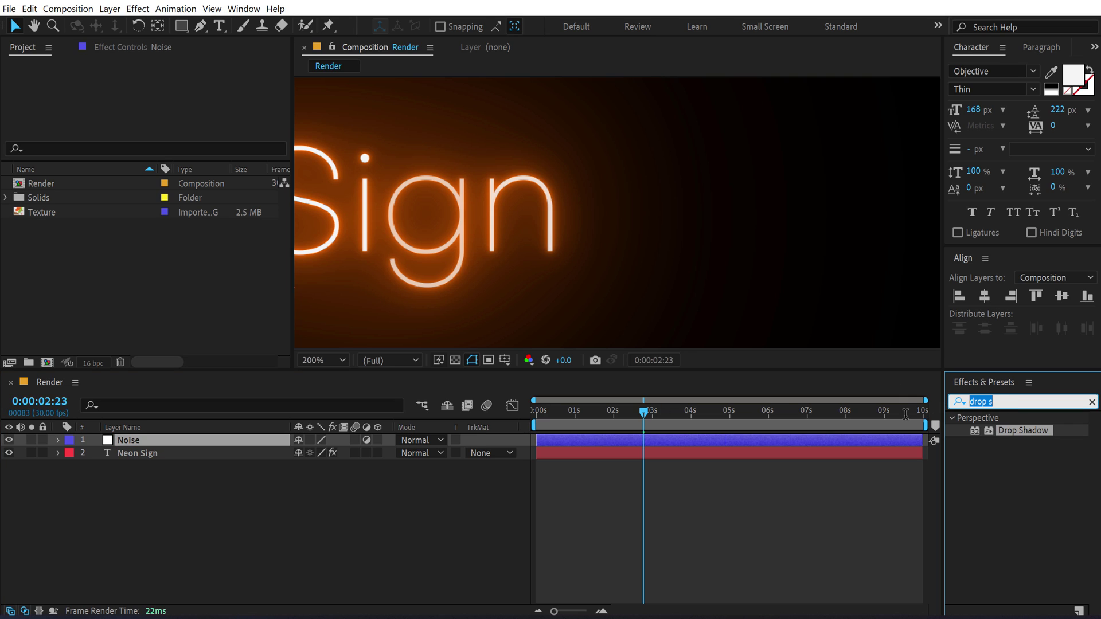
type("noise")
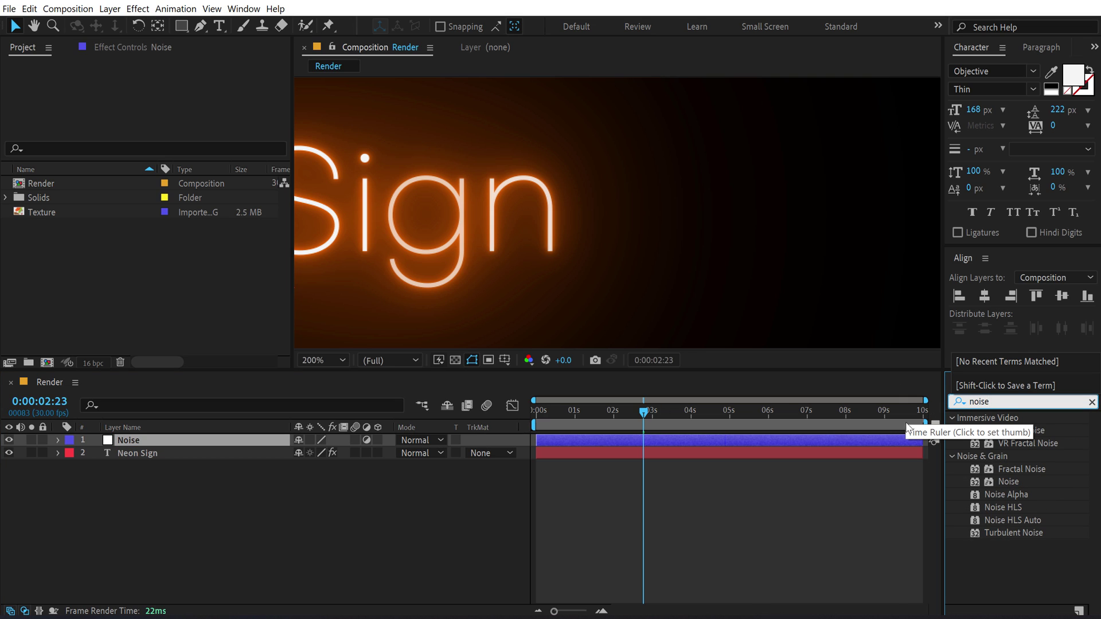
double_click(1003, 511)
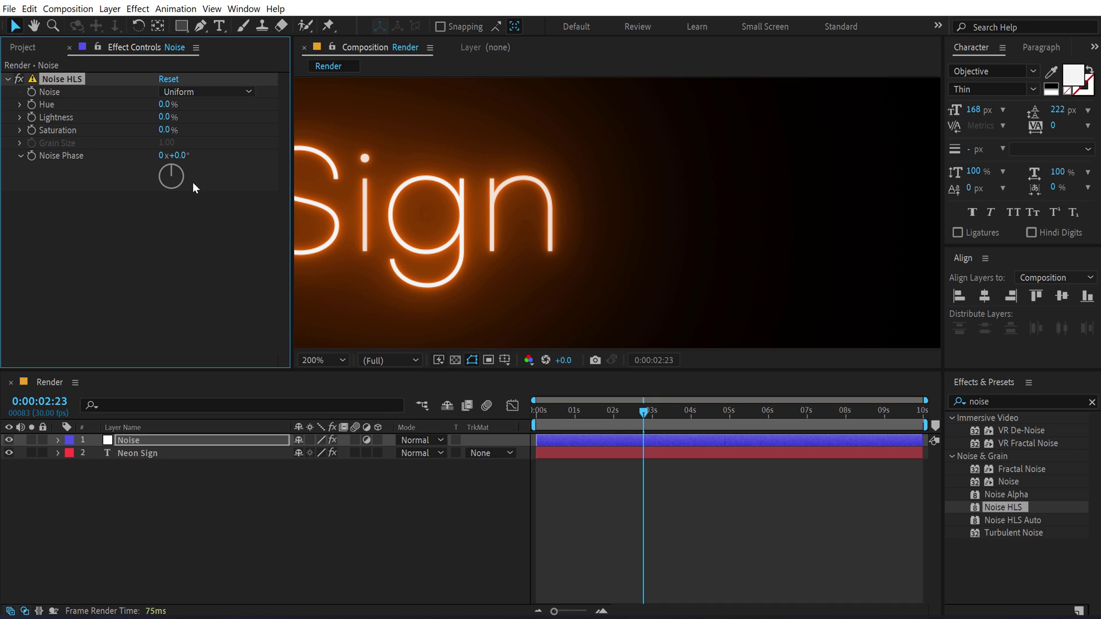
left_click(165, 117)
type("1.2")
key("Return")
key("period")
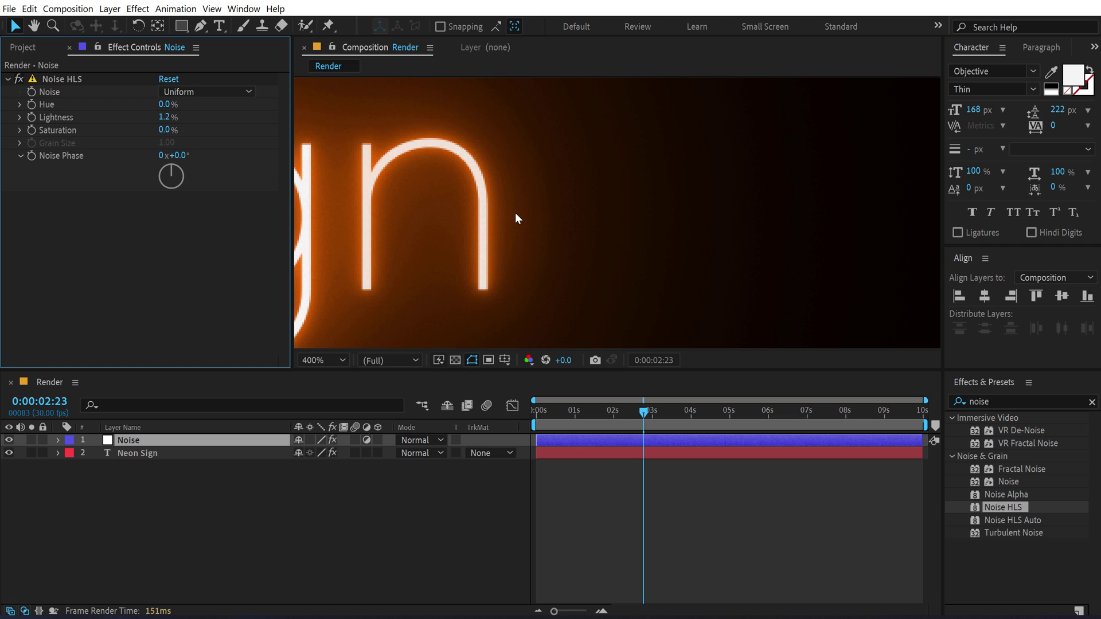
key("comma")
key("comma")
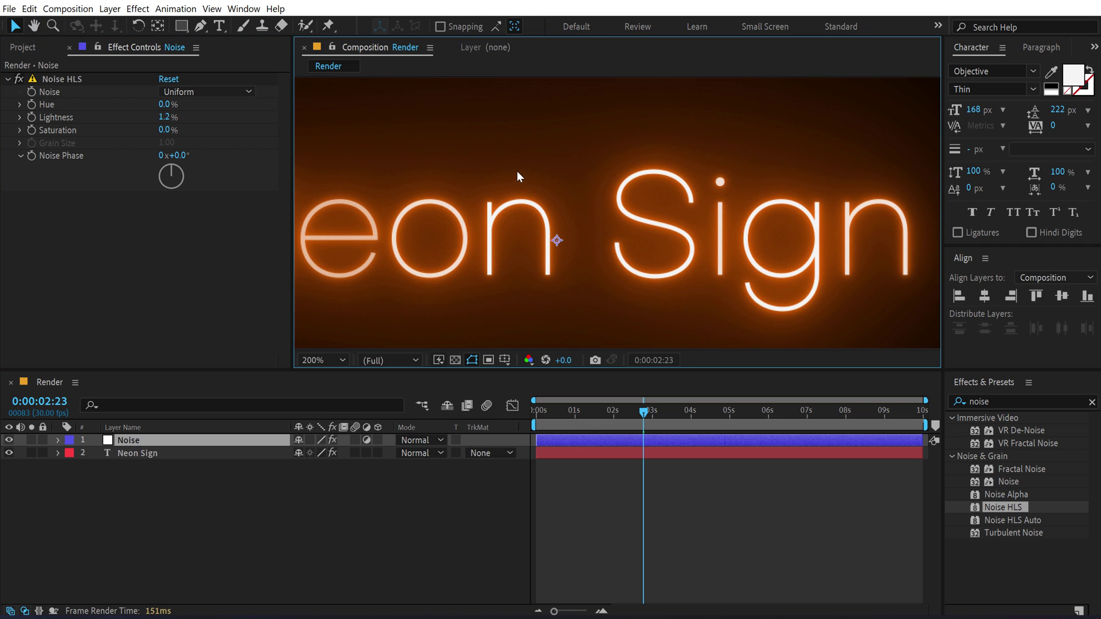
key("comma")
key("comma")
key("comma")
left_click_drag(574, 202, 581, 201)
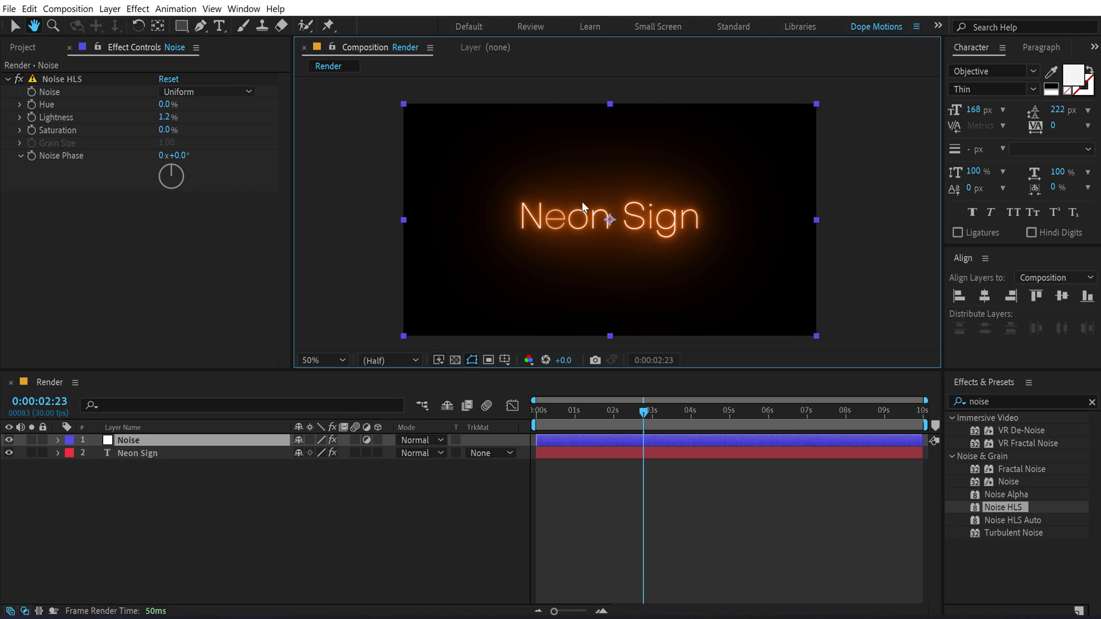
left_click(304, 497)
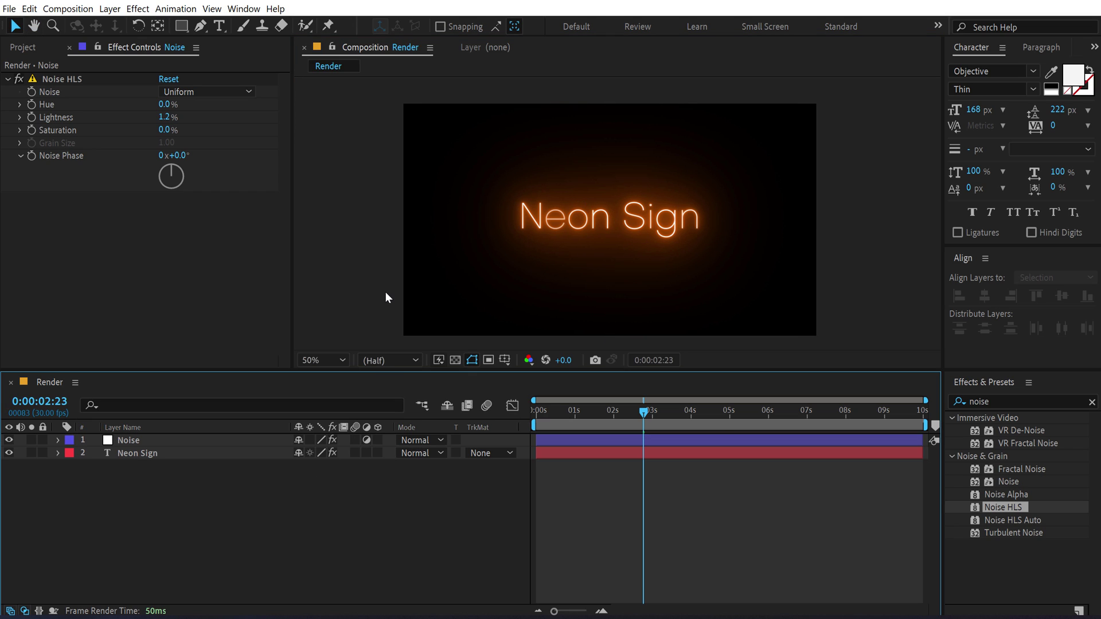
Add the Texture footage to the timeline behind the neon text and scale it to 56%
left_click(28, 47)
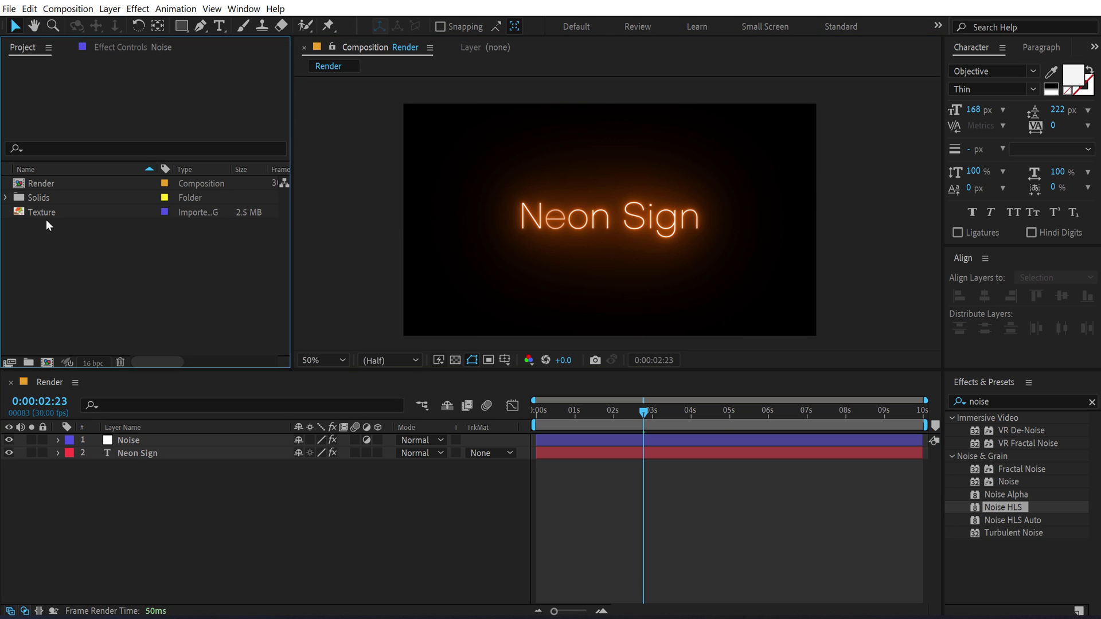
left_click_drag(46, 213, 123, 501)
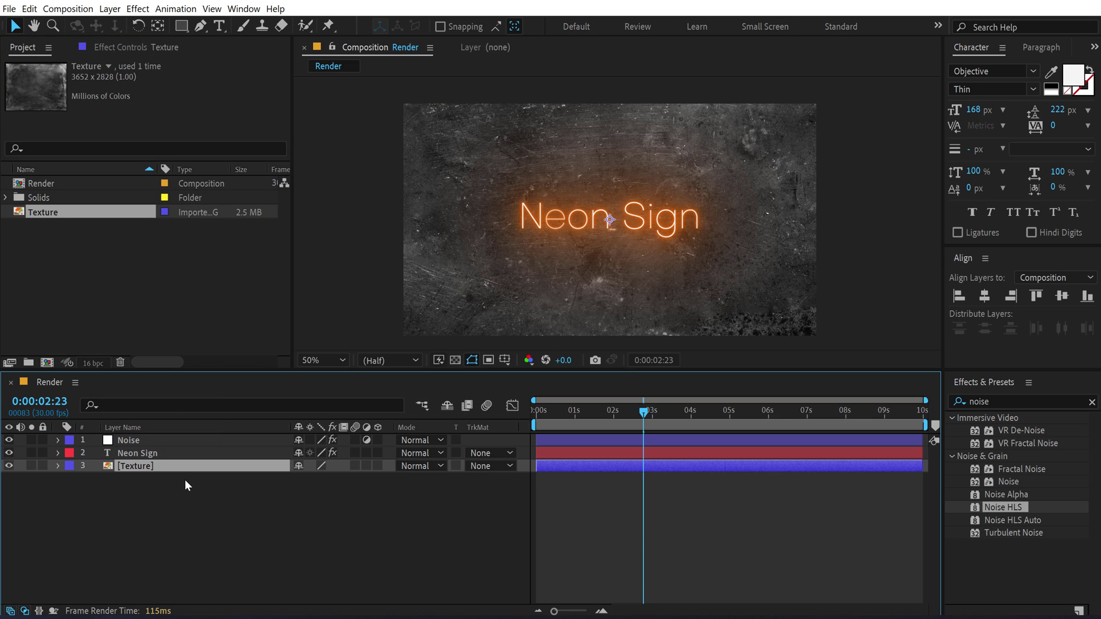
key("s")
left_click_drag(335, 479, 310, 480)
left_click(255, 535)
Create a black solid named BG and move it to the bottom of the layer stack
key("ctrl+y")
type("BG")
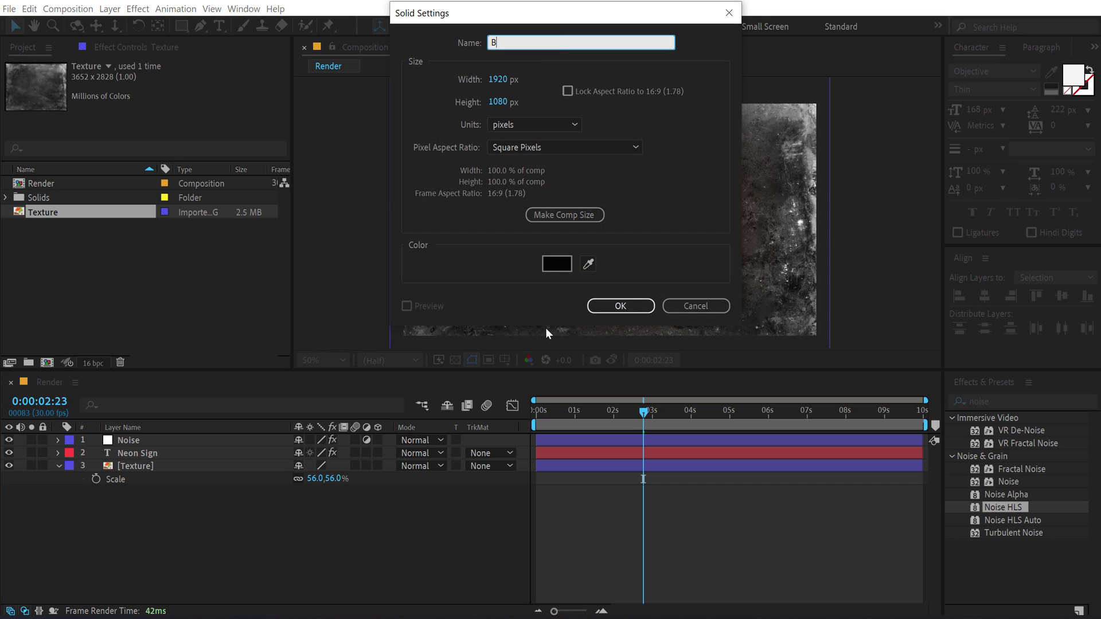
left_click(620, 307)
left_click_drag(129, 433, 60, 500)
With the Texture layer selected, search the effects panel for 'curv'
left_click(145, 468)
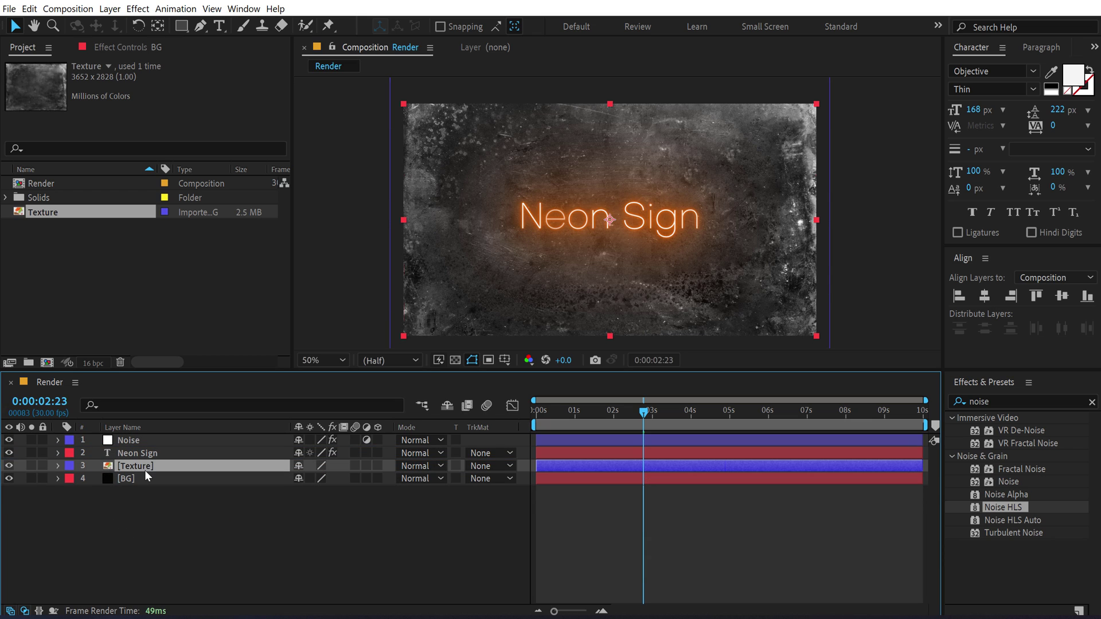
left_click(992, 405)
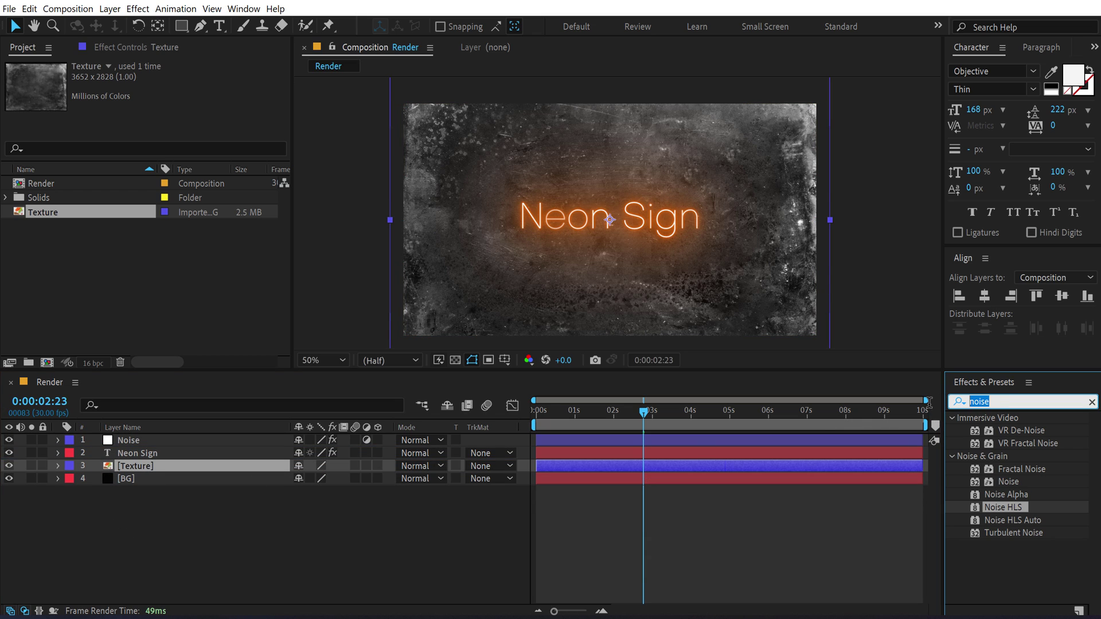
type("curv")
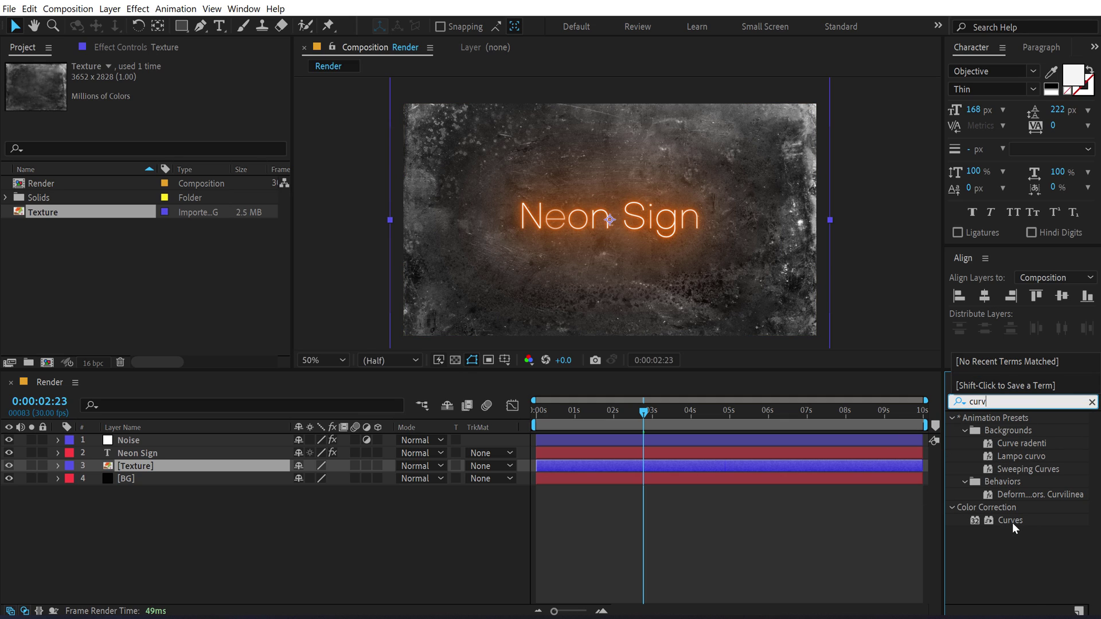
Apply Curves to Texture and pull the curve's top point far down to darken it
double_click(1010, 520)
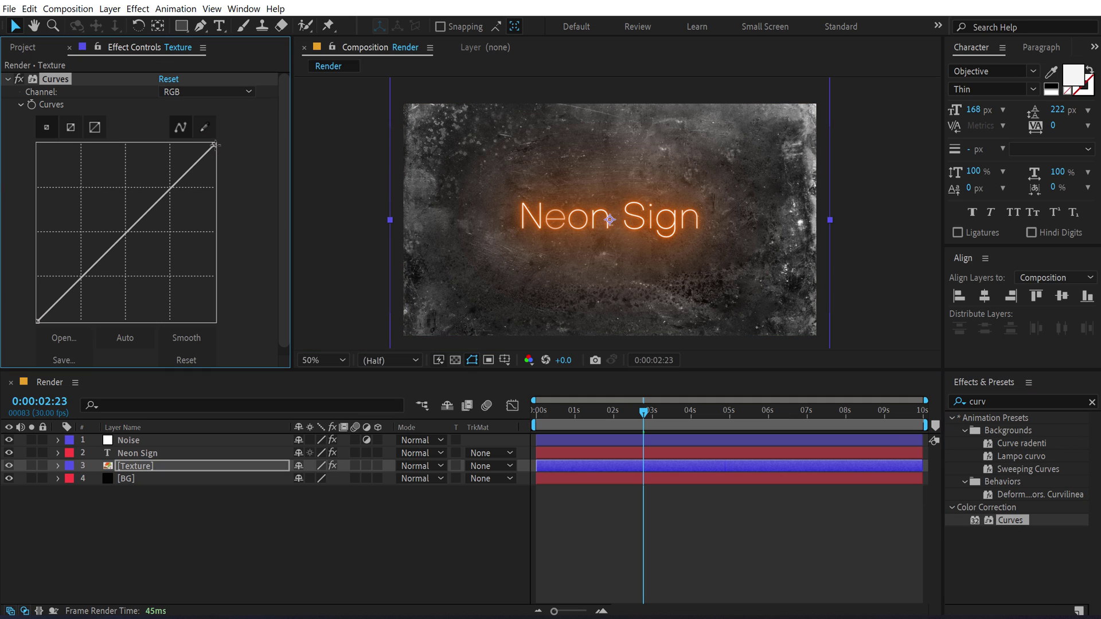
left_click_drag(216, 145, 225, 300)
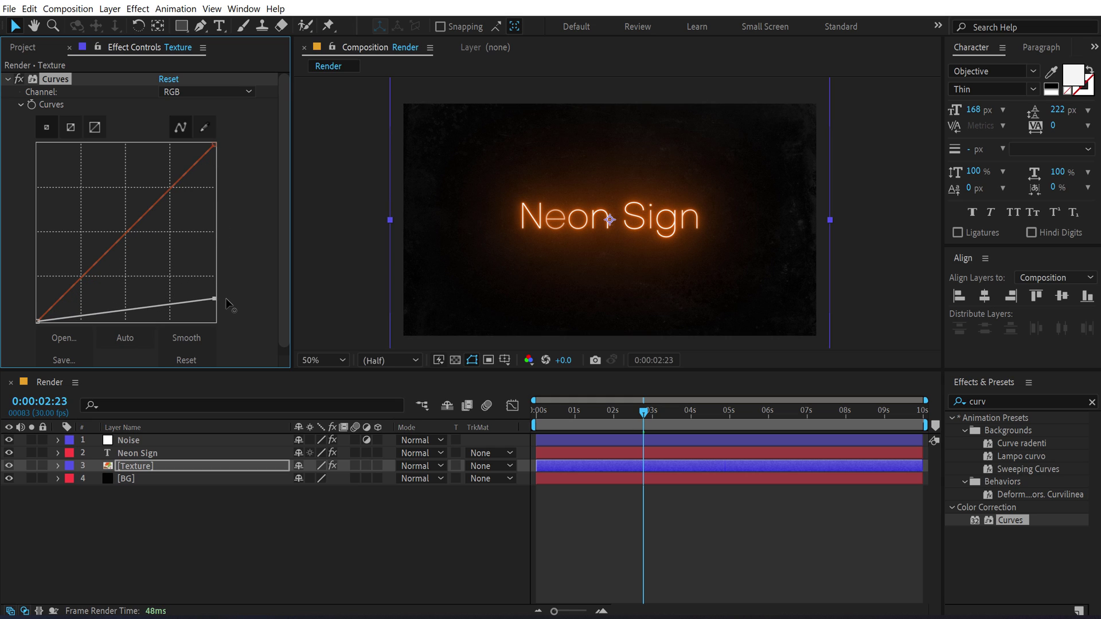
left_click(137, 308)
left_click(161, 476)
Preview the darkened scene at 100% and half size, then play it back to 0:00:03:04
key("slash")
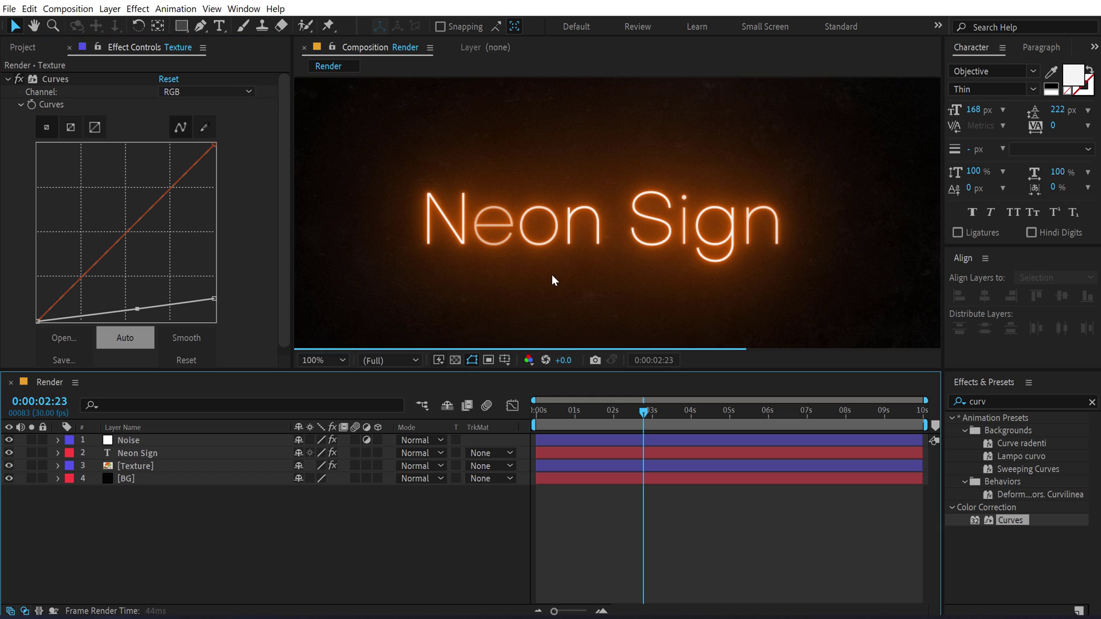
key("comma")
left_click_drag(567, 414, 724, 421)
key("space")
left_click(657, 411)
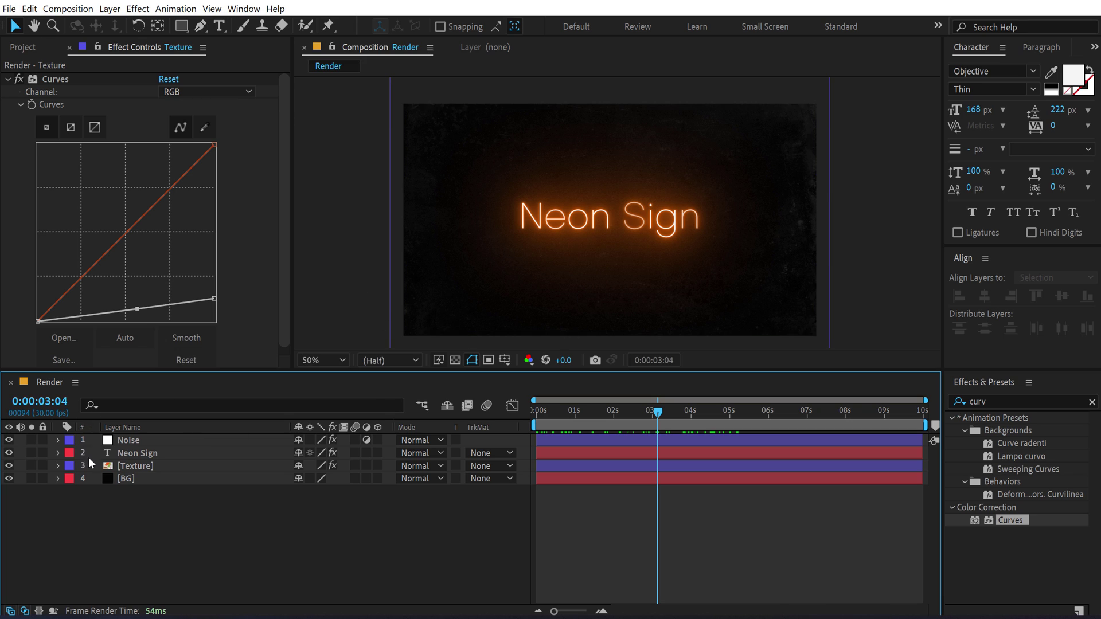
Retype the Neon Sign text layer's title as 'Dope Motions' with correct capitalisation
left_click(130, 454)
key("ctrl+t")
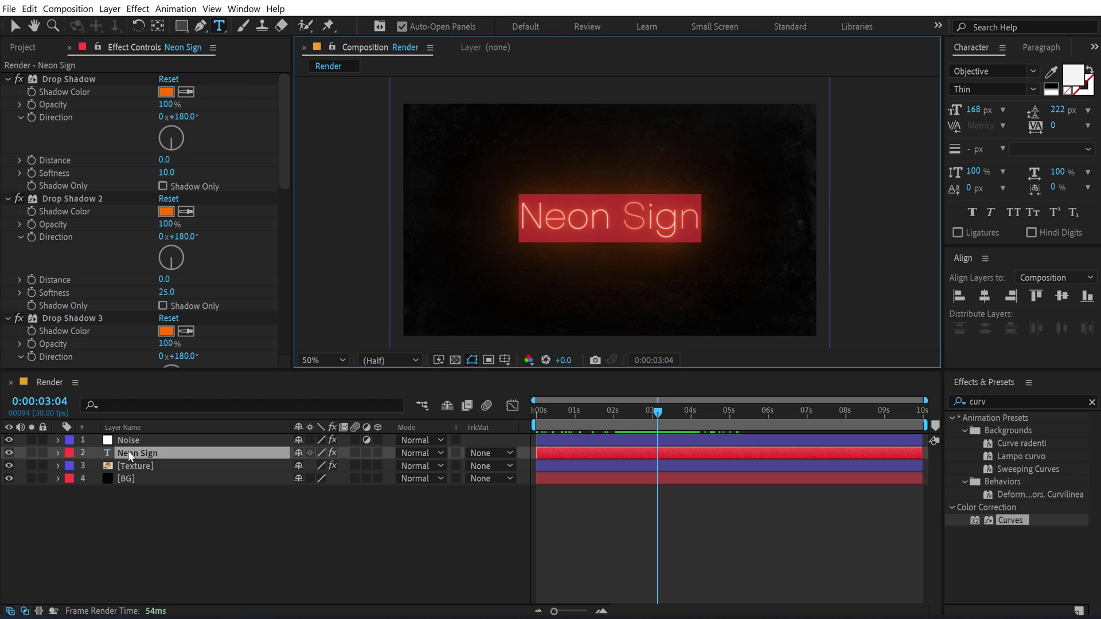
type("DOpe")
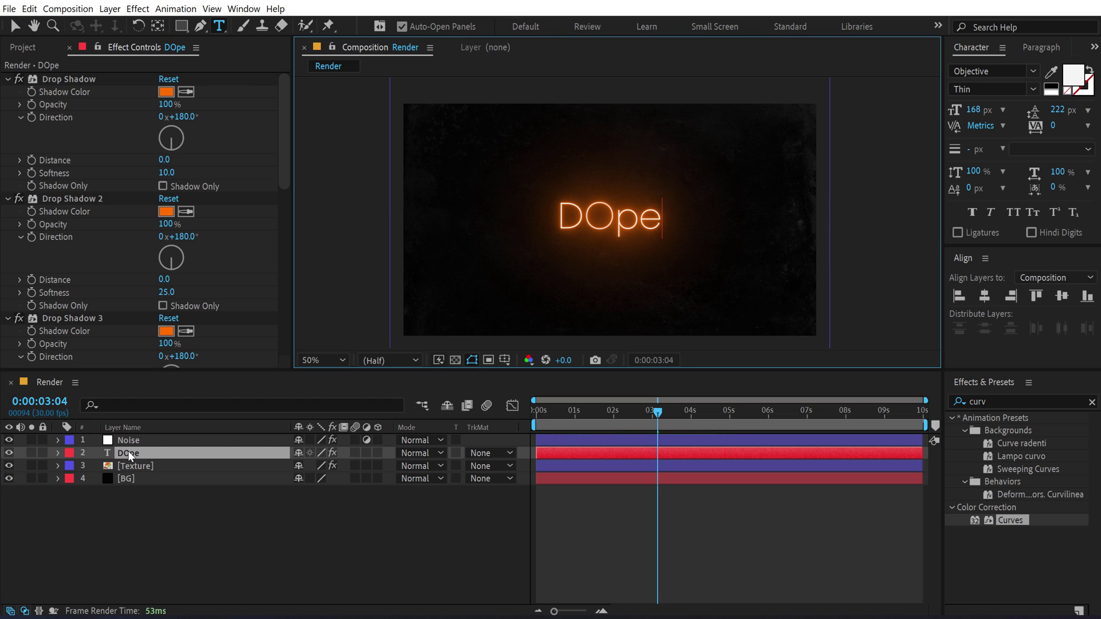
key("BackSpace")
key("BackSpace")
key("BackSpace")
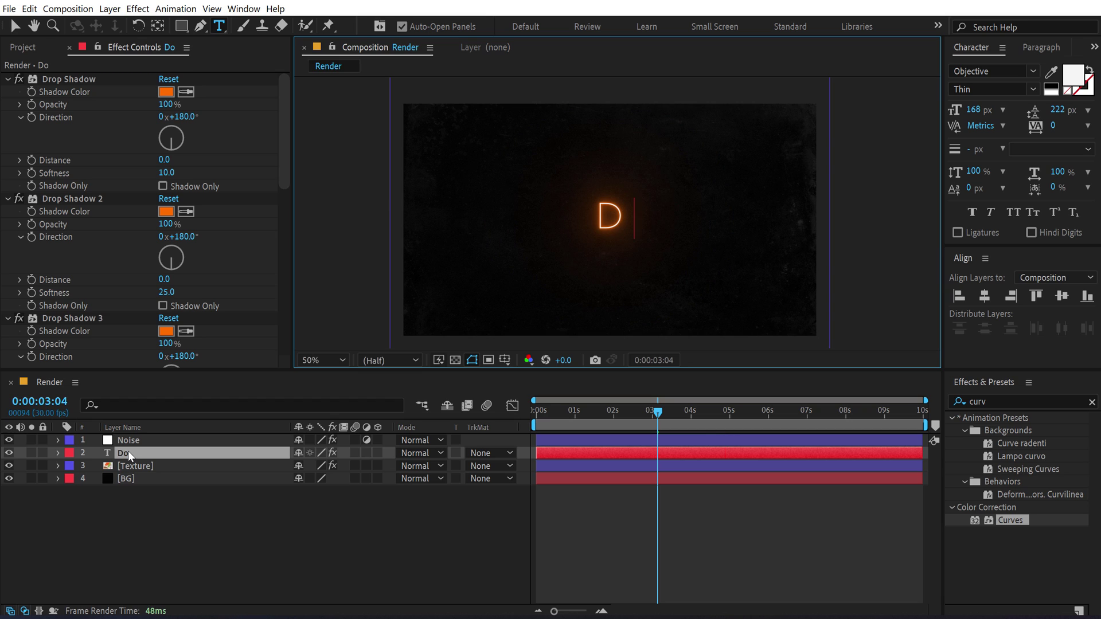
type("ope Motions")
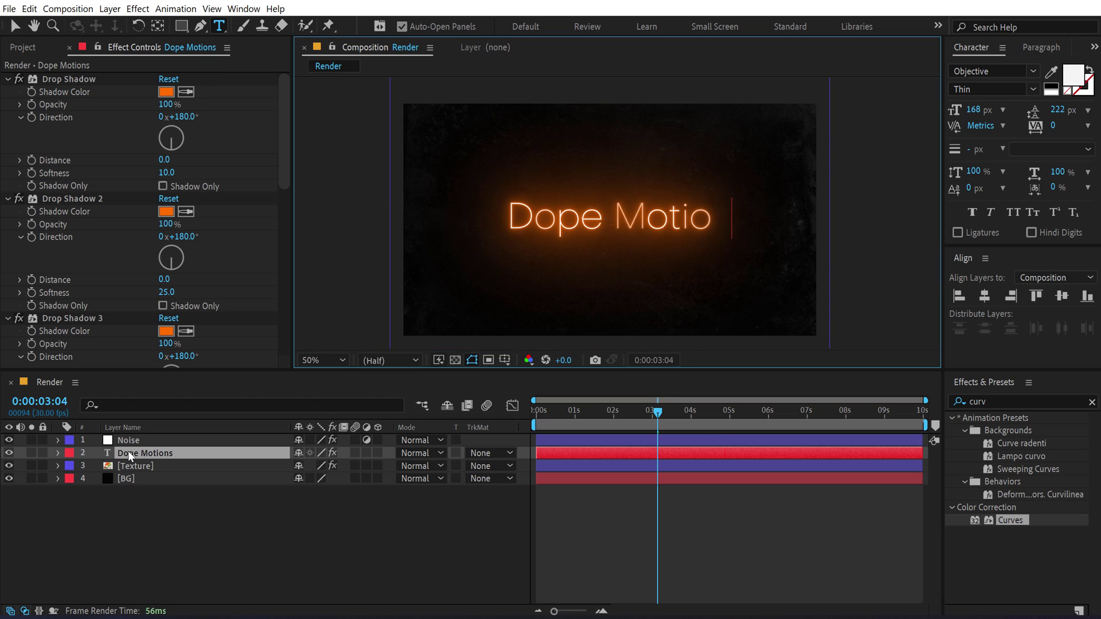
left_click(24, 26)
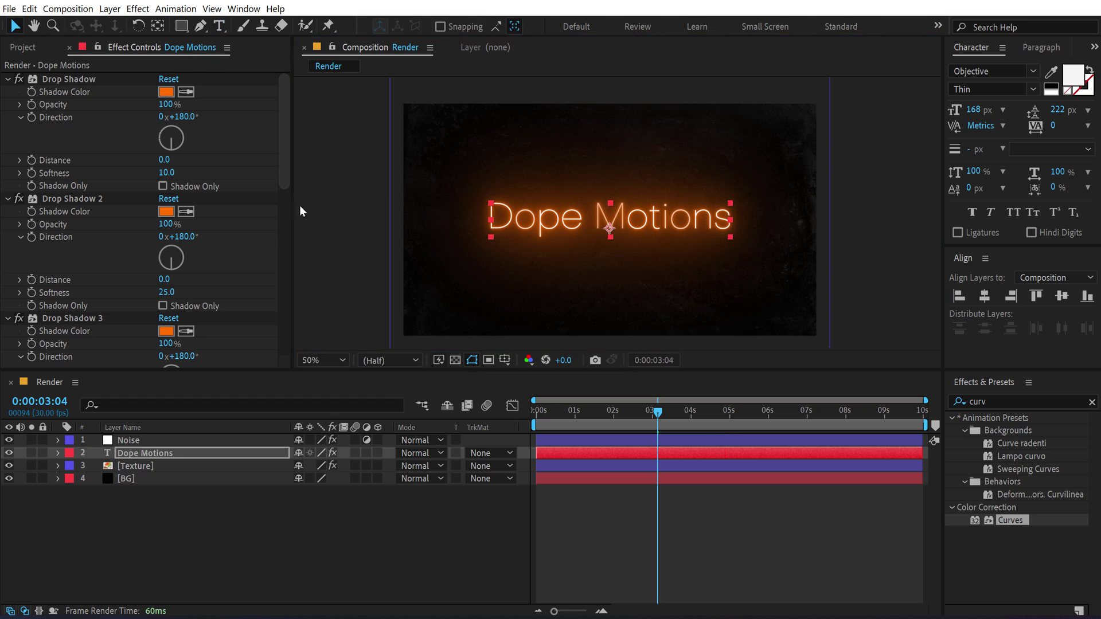
Check the glow on a later frame and reduce the font size from 168 to 144 px
left_click_drag(567, 415, 700, 411)
left_click(489, 279)
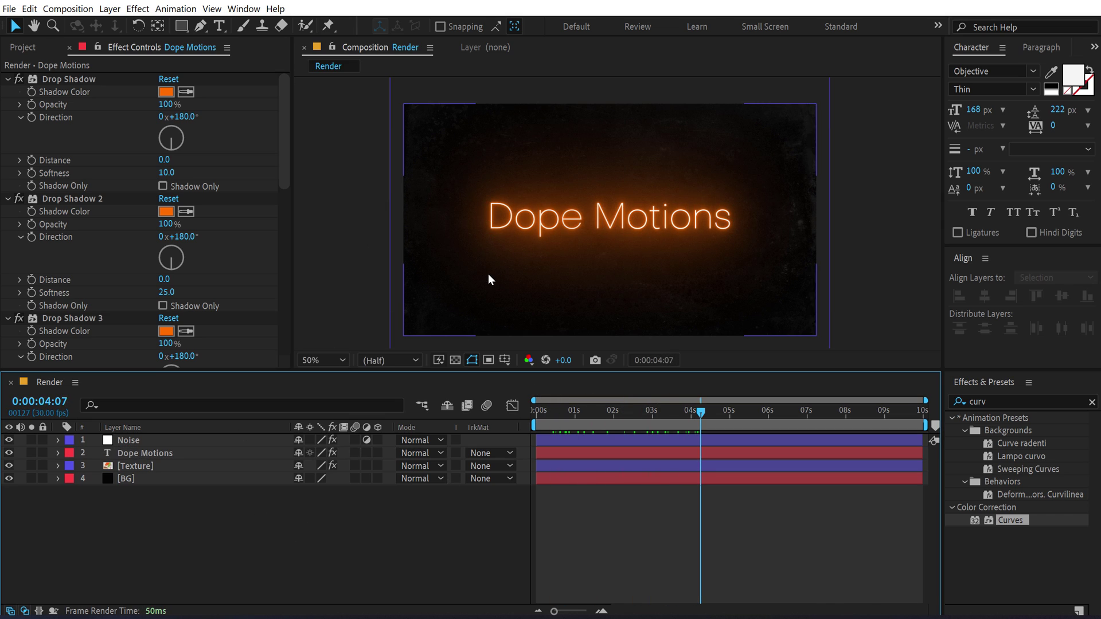
left_click(155, 453)
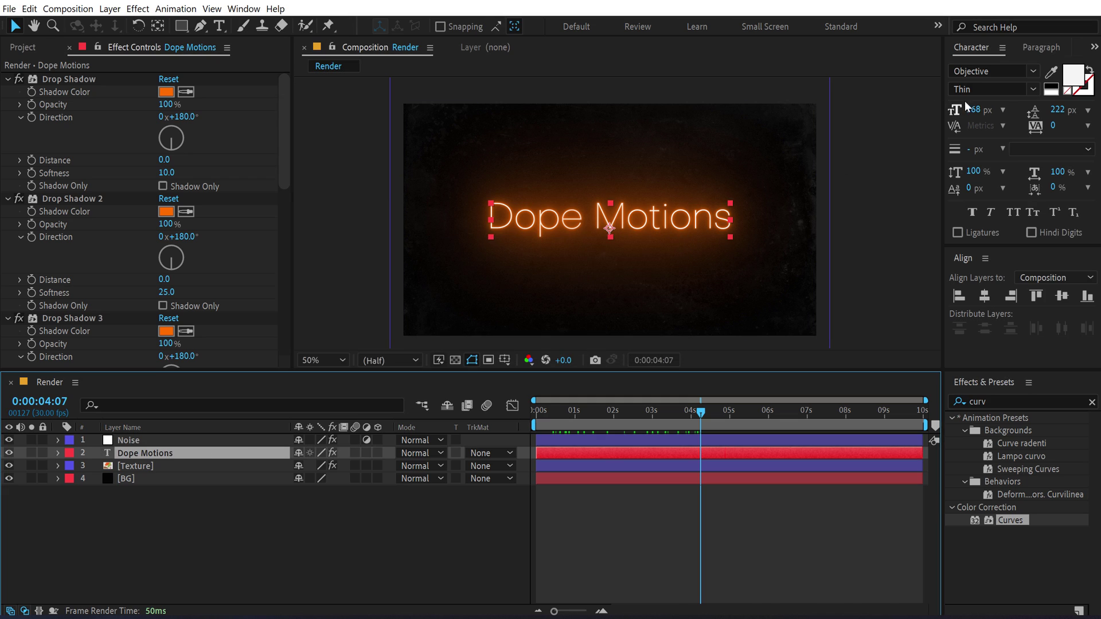
left_click_drag(972, 109, 808, 268)
left_click(201, 516)
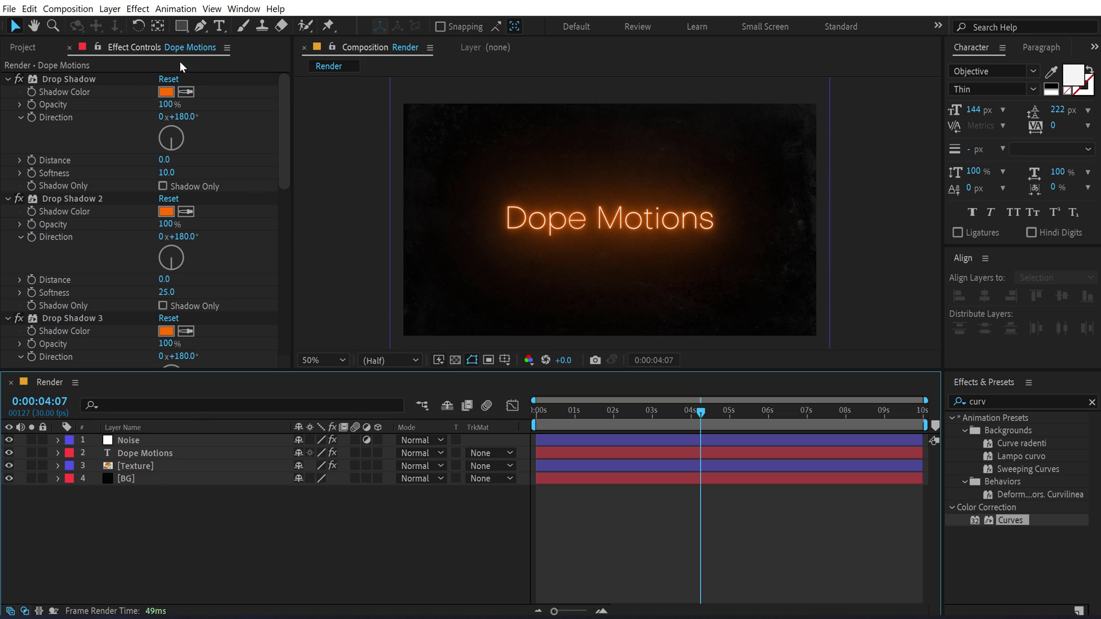
Draw a no-fill circle with the Ellipse tool, centred on the Dope Motions text
left_click_drag(184, 21, 229, 55)
left_click(425, 27)
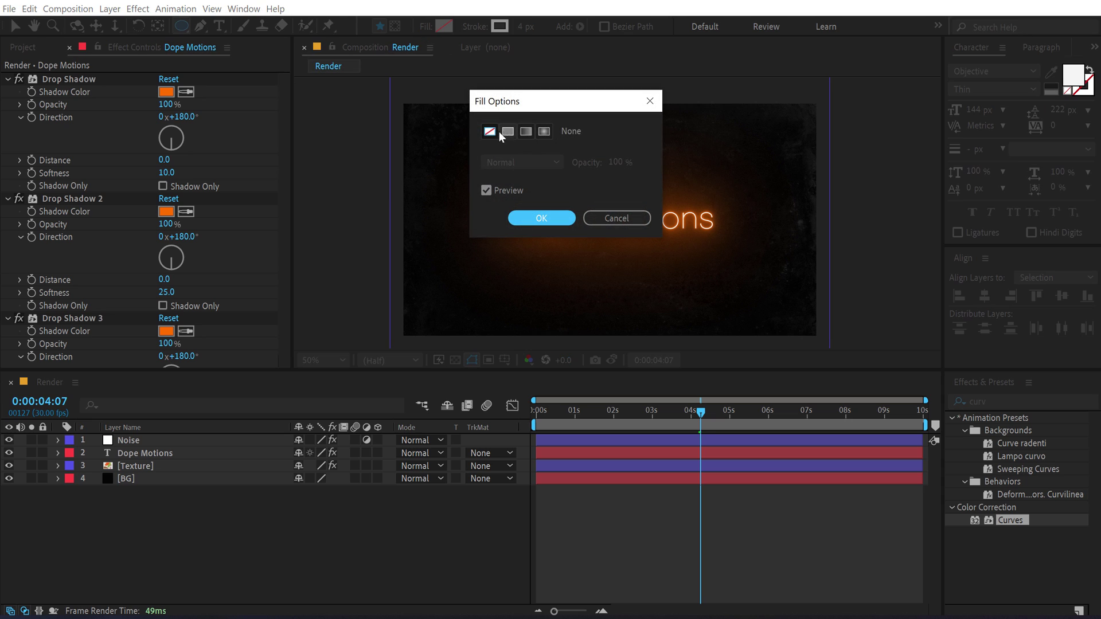
left_click(529, 221)
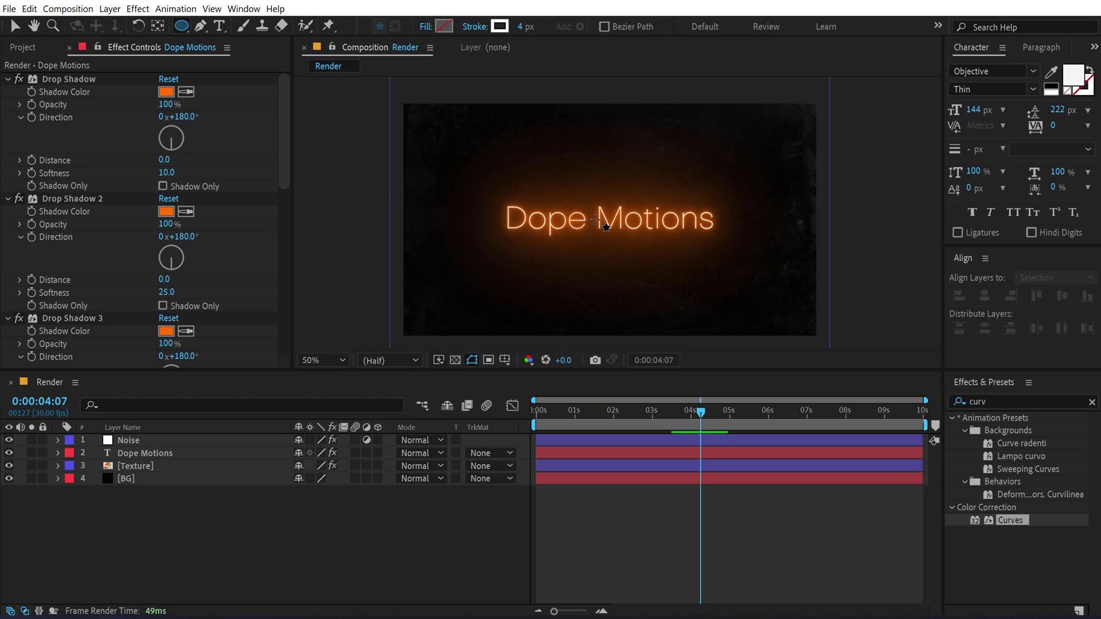
left_click_drag(610, 218, 684, 259)
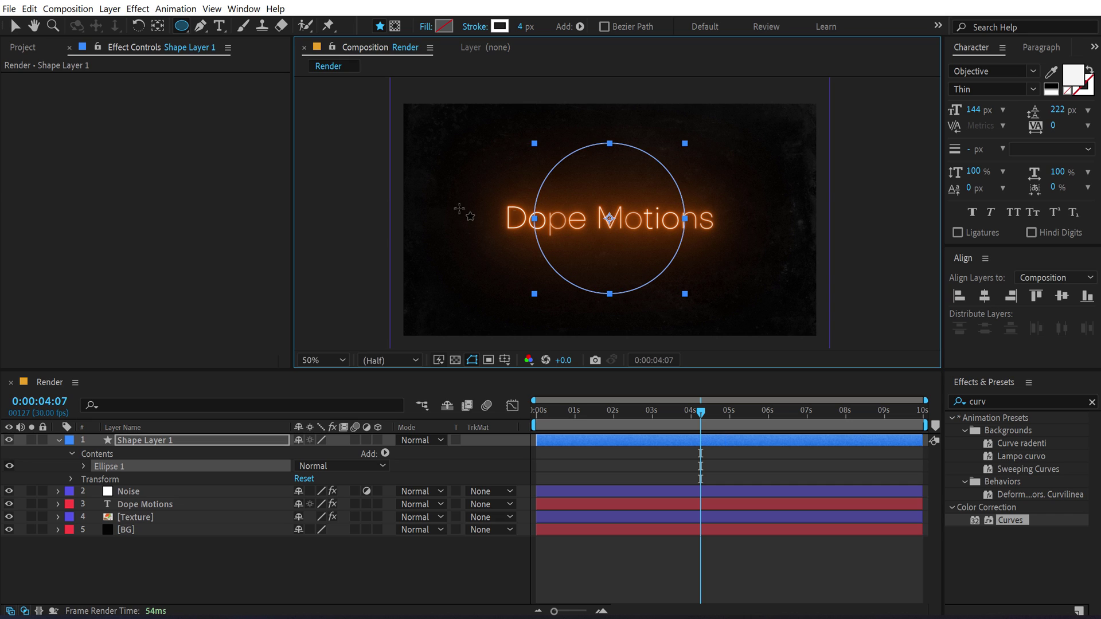
left_click(143, 442)
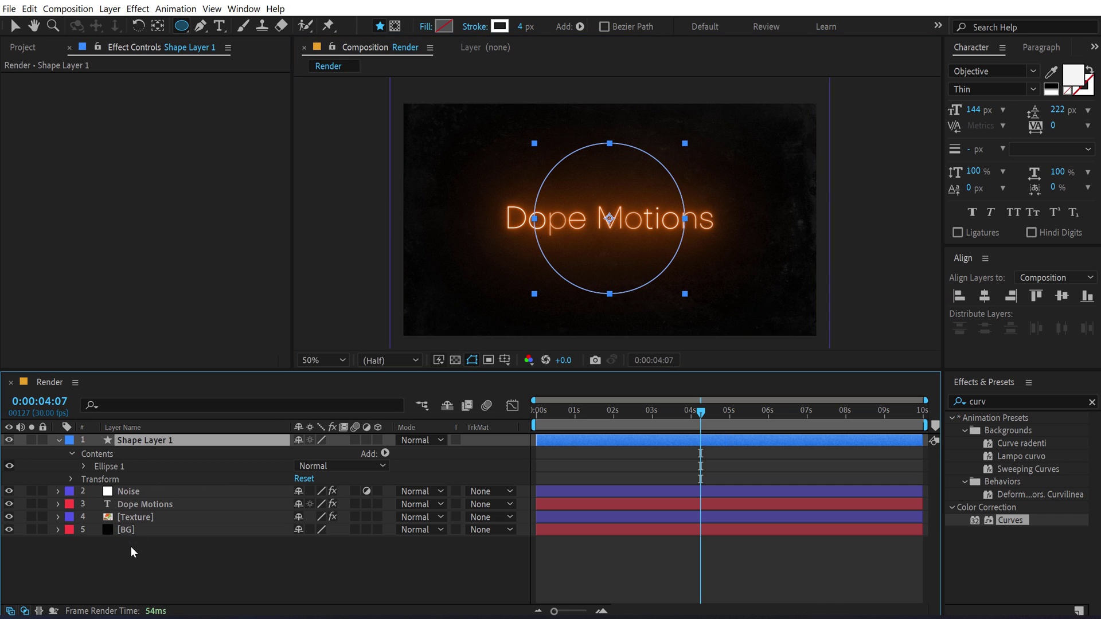
Draw an inverted rectangular mask around the text on the shape layer
left_click(181, 25)
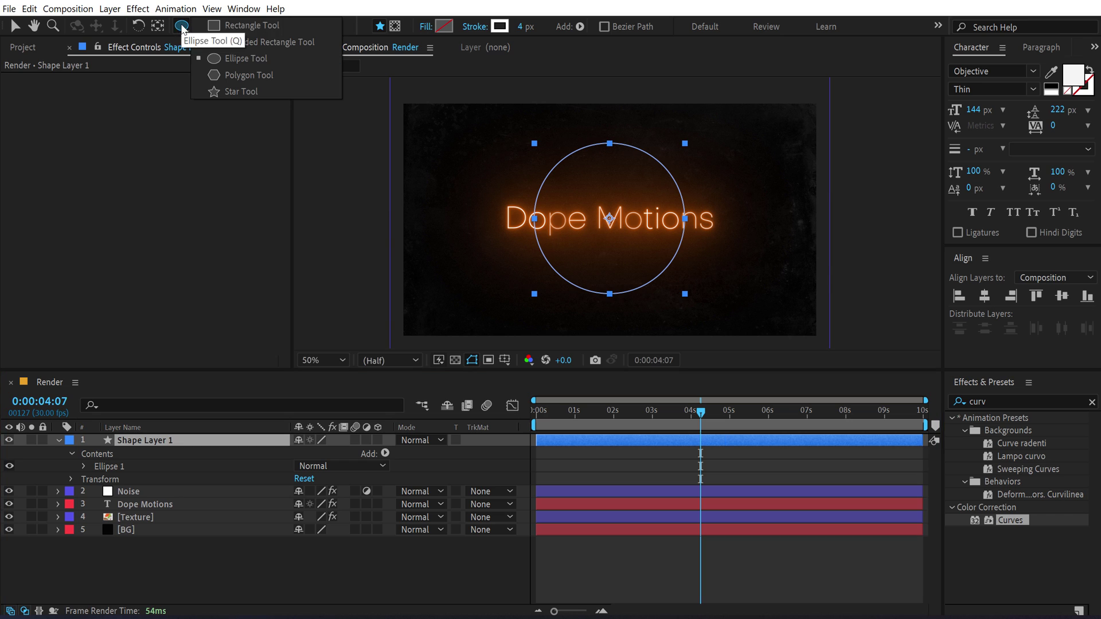
left_click(235, 26)
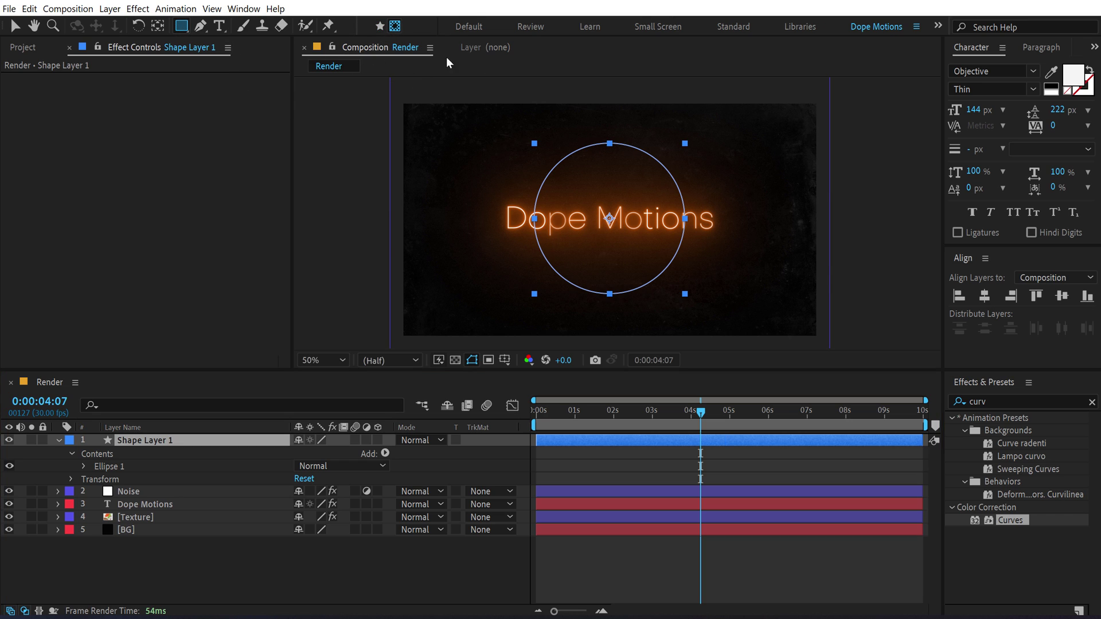
left_click_drag(495, 195, 713, 243)
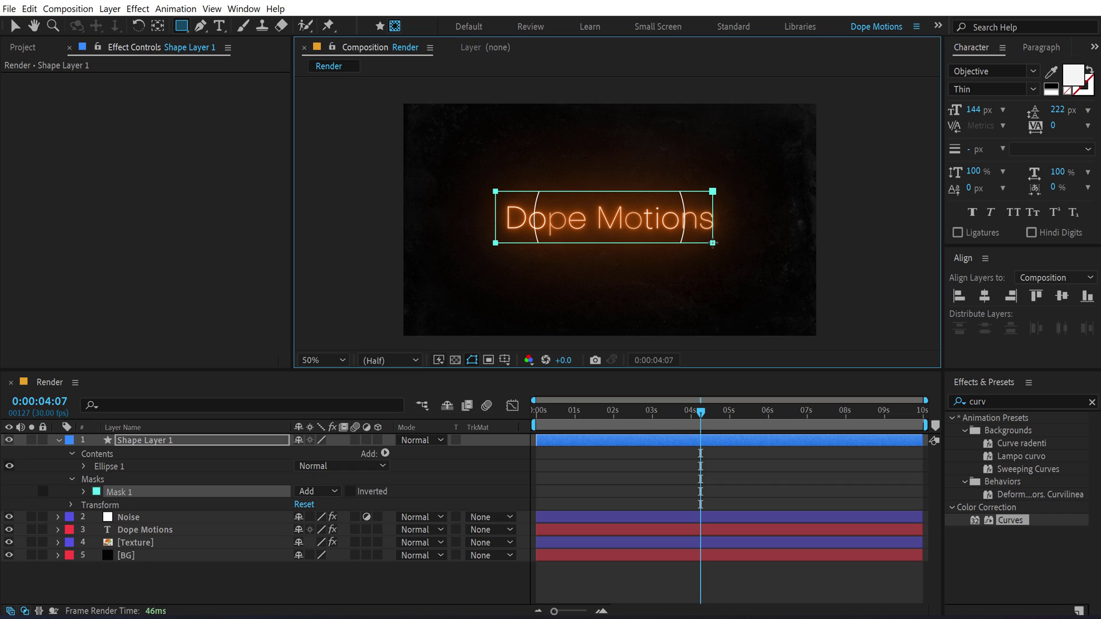
left_click(350, 492)
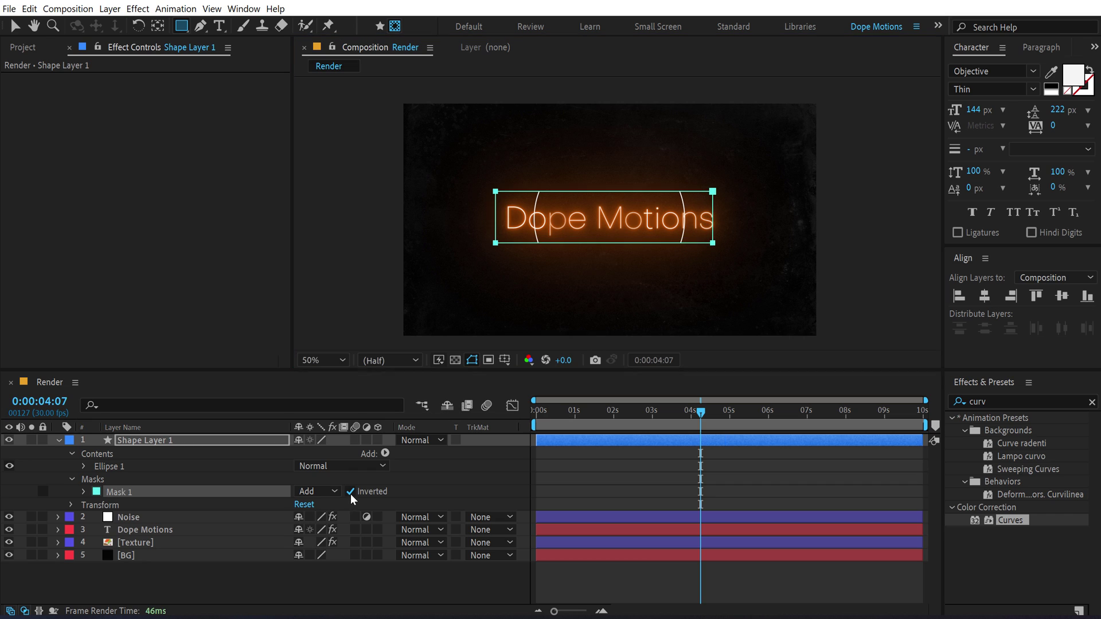
Collapse the shape layer and move it just below the Noise layer
left_click(14, 26)
left_click(303, 394)
left_click(150, 441)
left_click(59, 440)
left_click_drag(133, 440, 138, 456)
Copy the six Drop Shadow effects from Dope Motions onto the shape layer and preview the glow
left_click(140, 467)
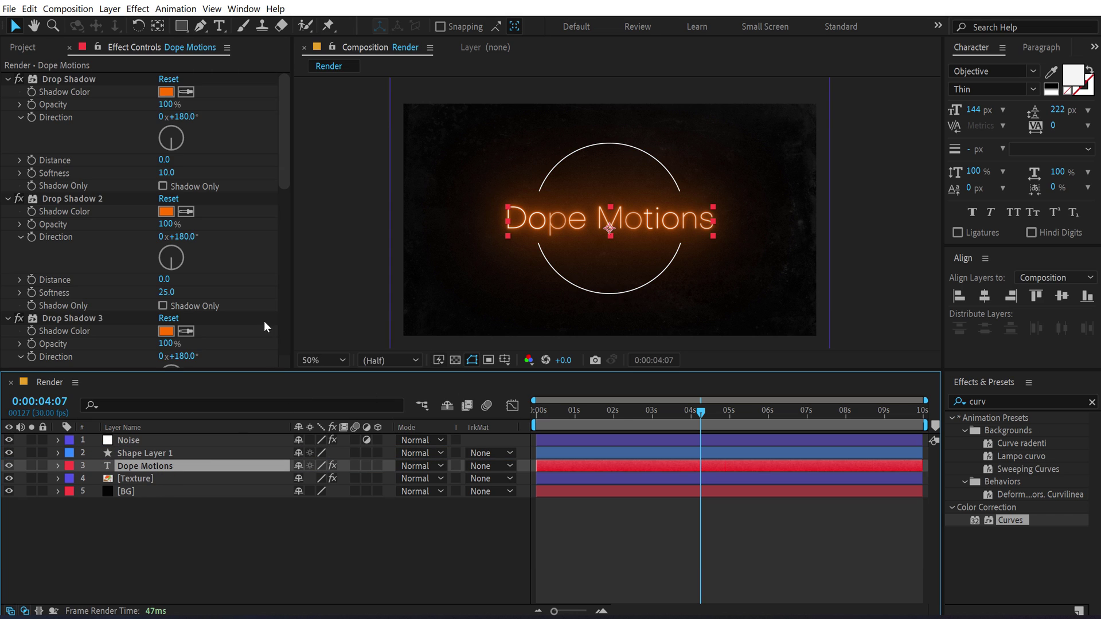
left_click(64, 79)
key("ctrl+a")
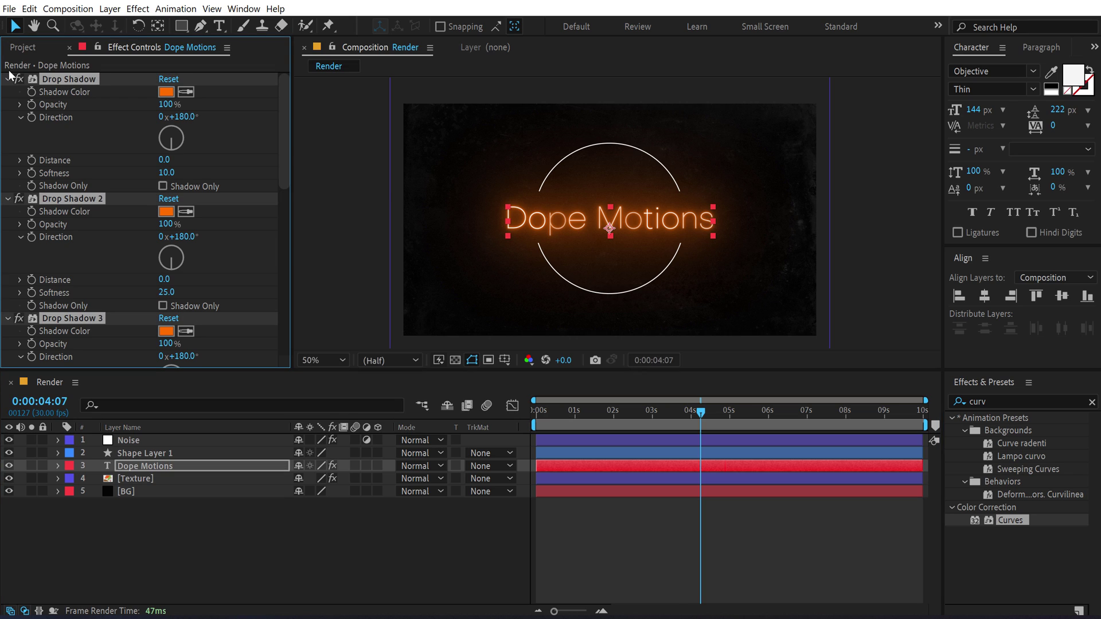
left_click(8, 80)
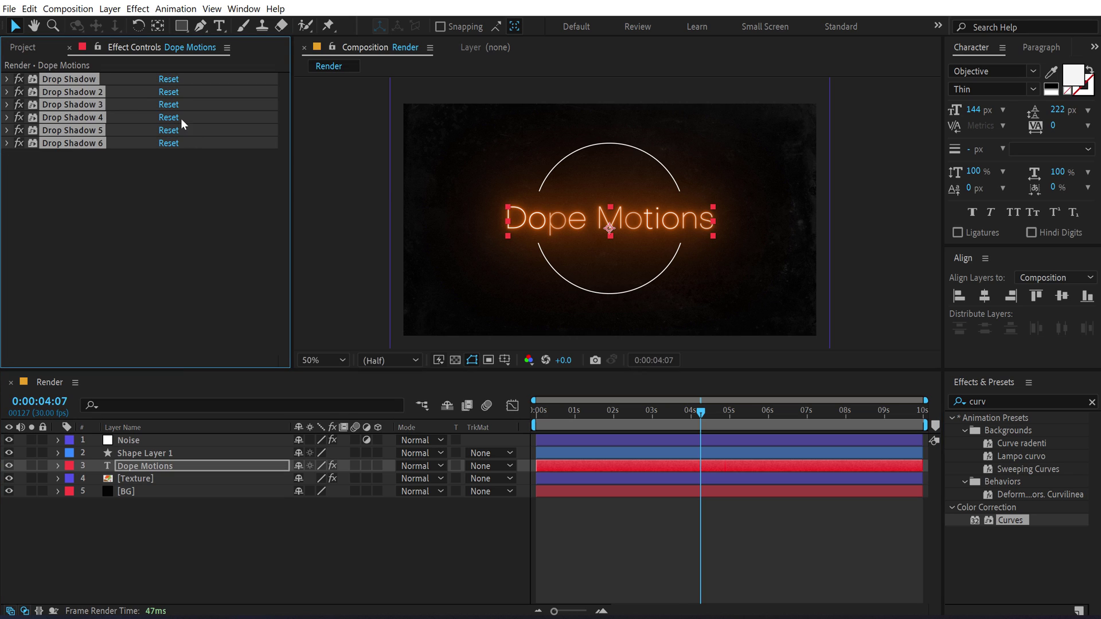
left_click(125, 163)
key("ctrl+a")
left_click(138, 450)
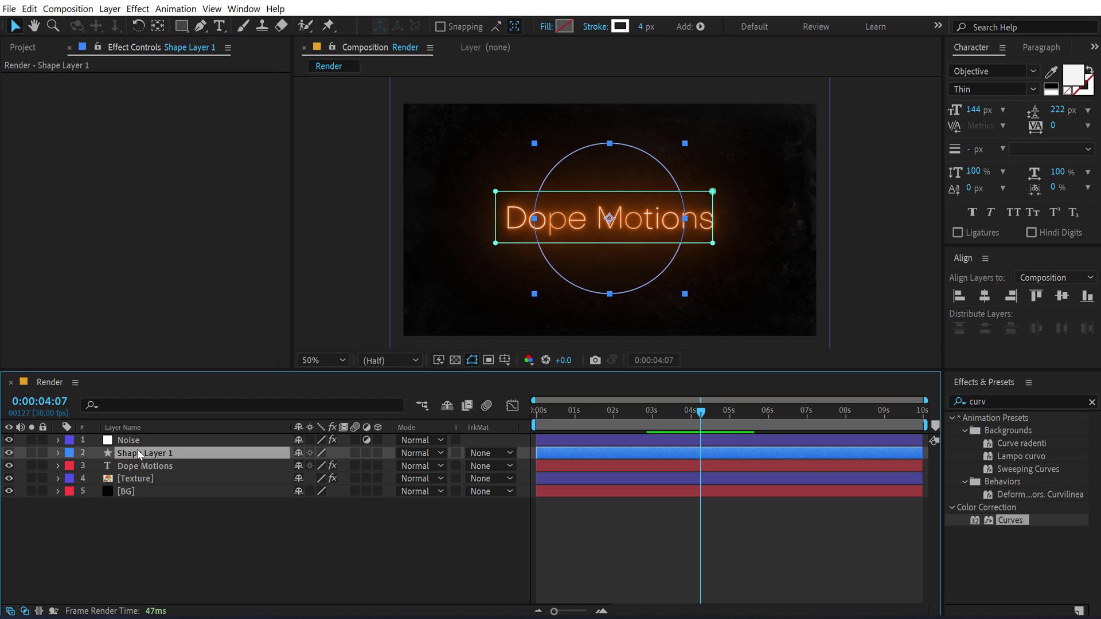
left_click(180, 503)
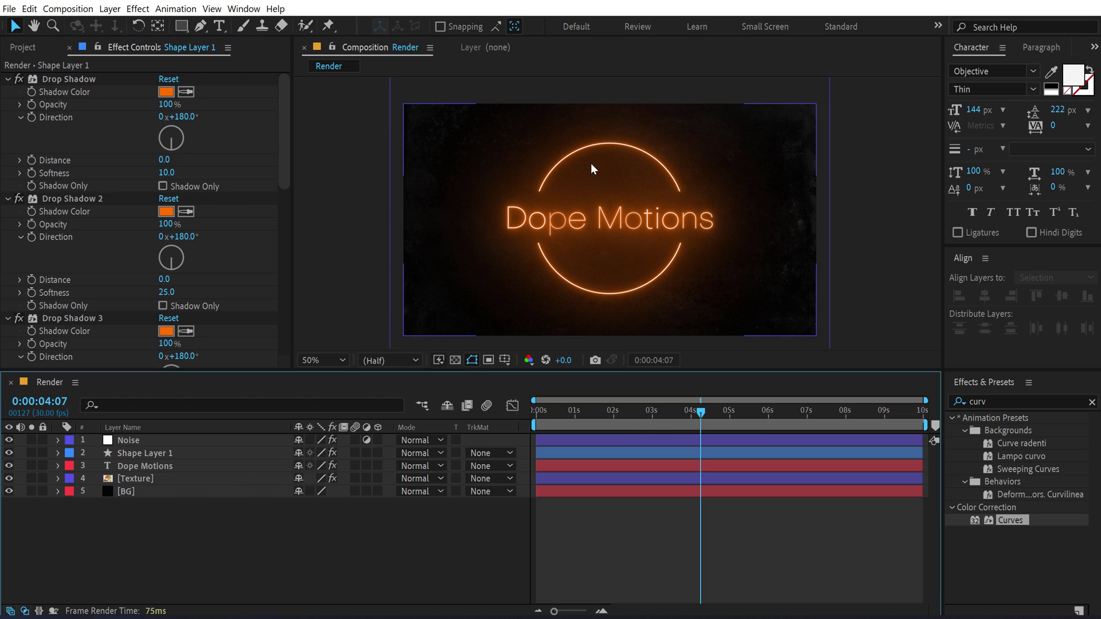
left_click_drag(550, 417, 753, 412)
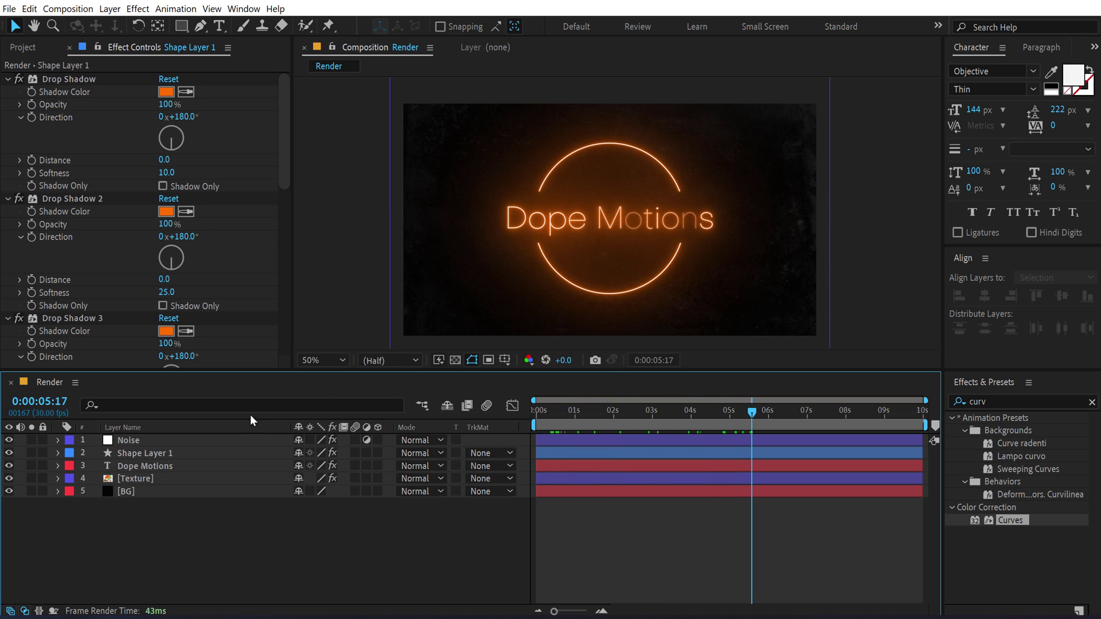
Rename the shape layer to 'Circle'
left_click(147, 451)
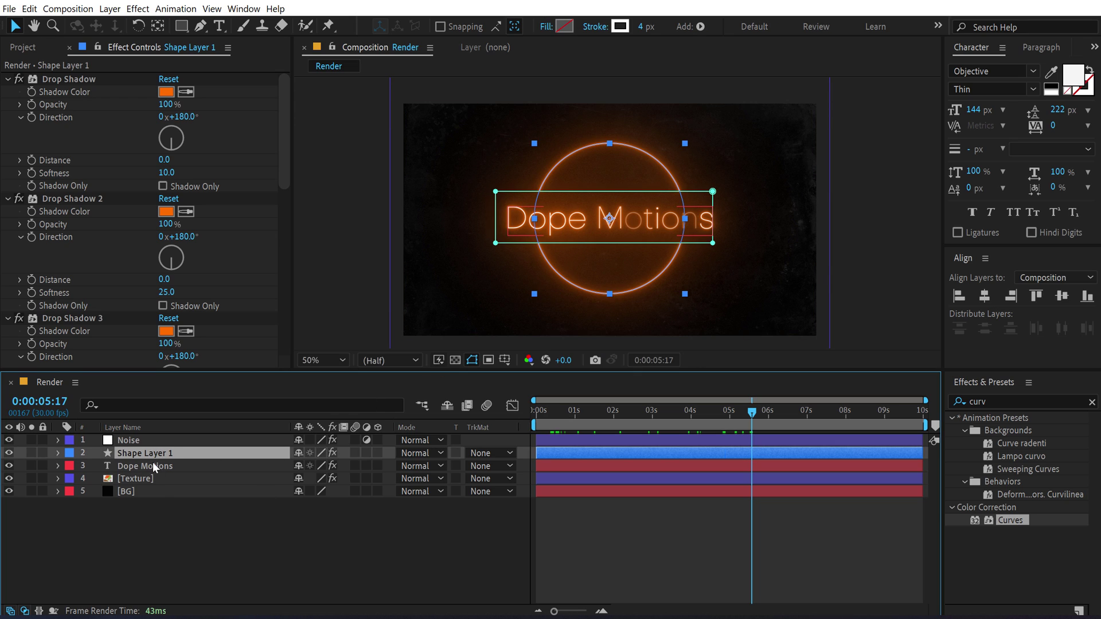
key("Return")
type("Circle")
key("Return")
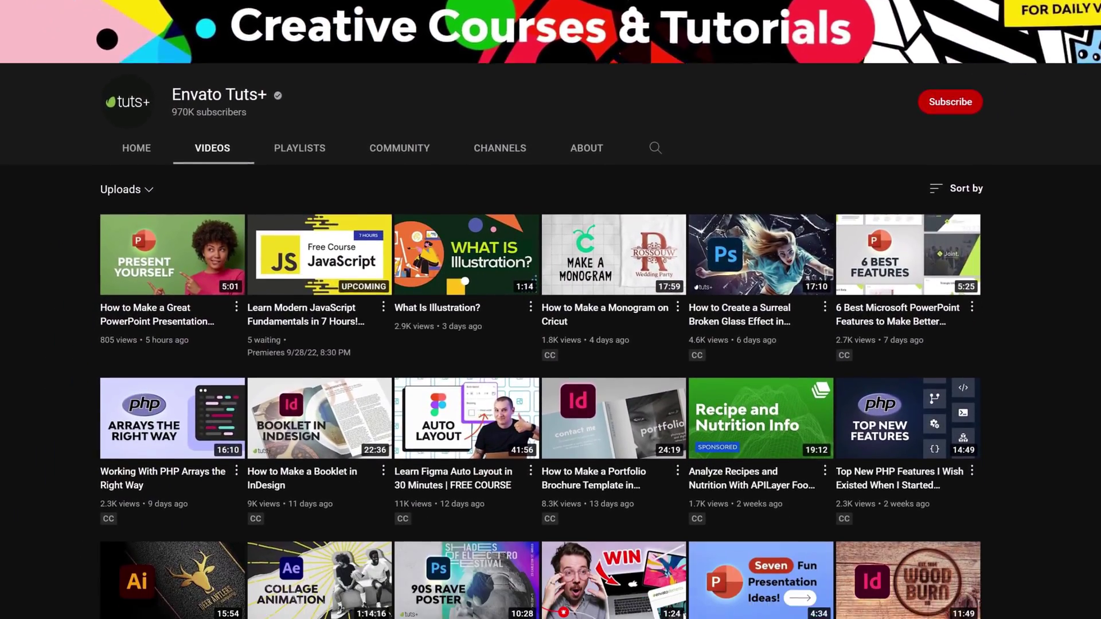
scroll(541, 310, "down", 5)
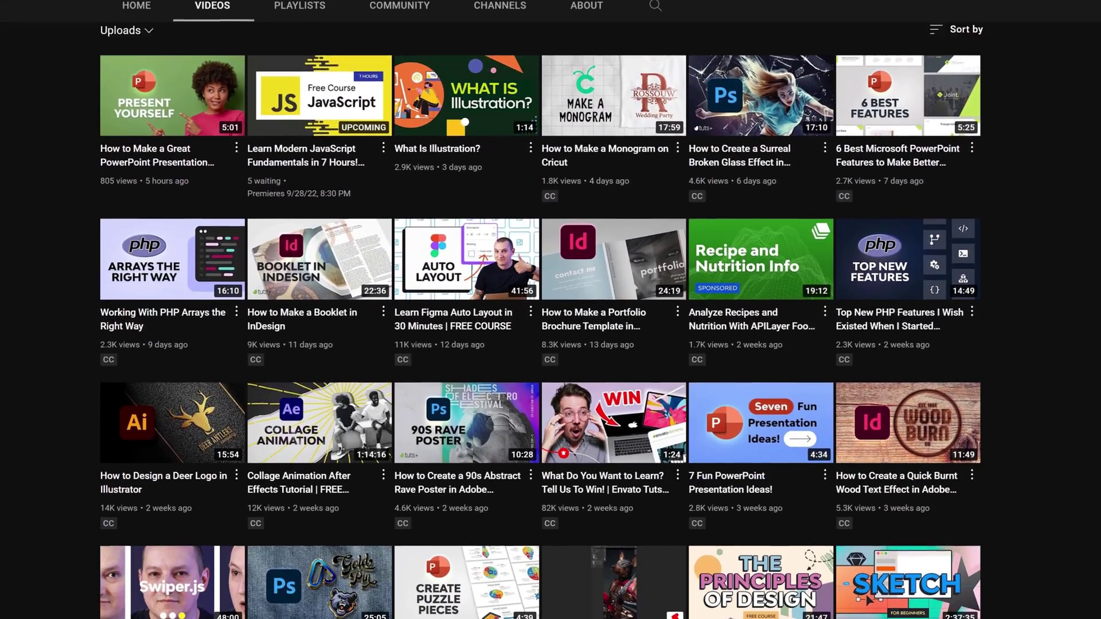
scroll(541, 309, "down", 4)
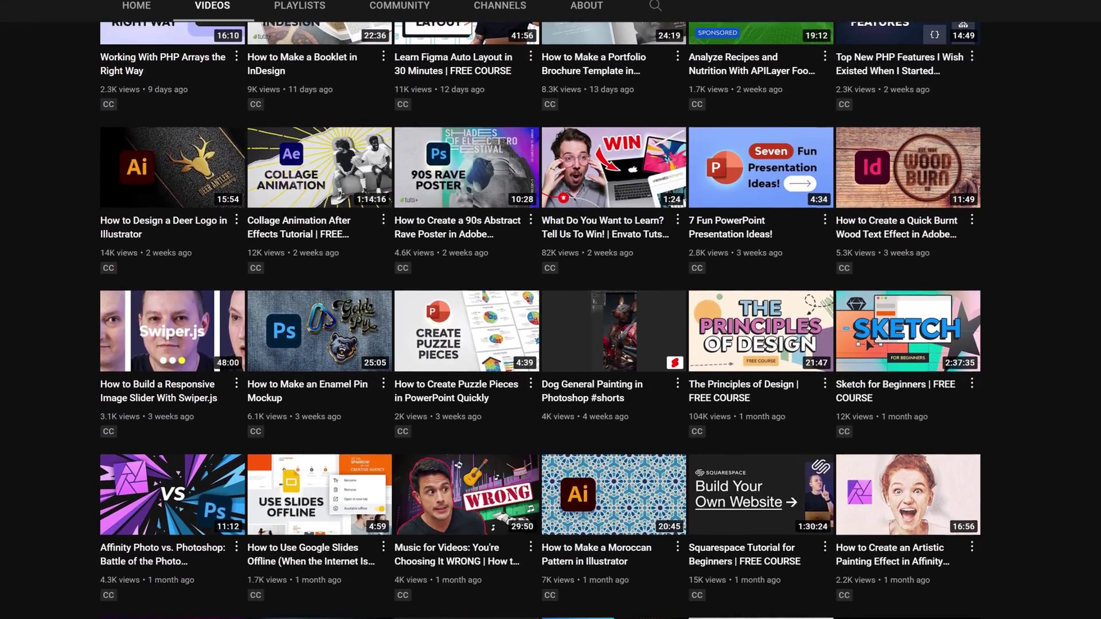
scroll(541, 310, "down", 4)
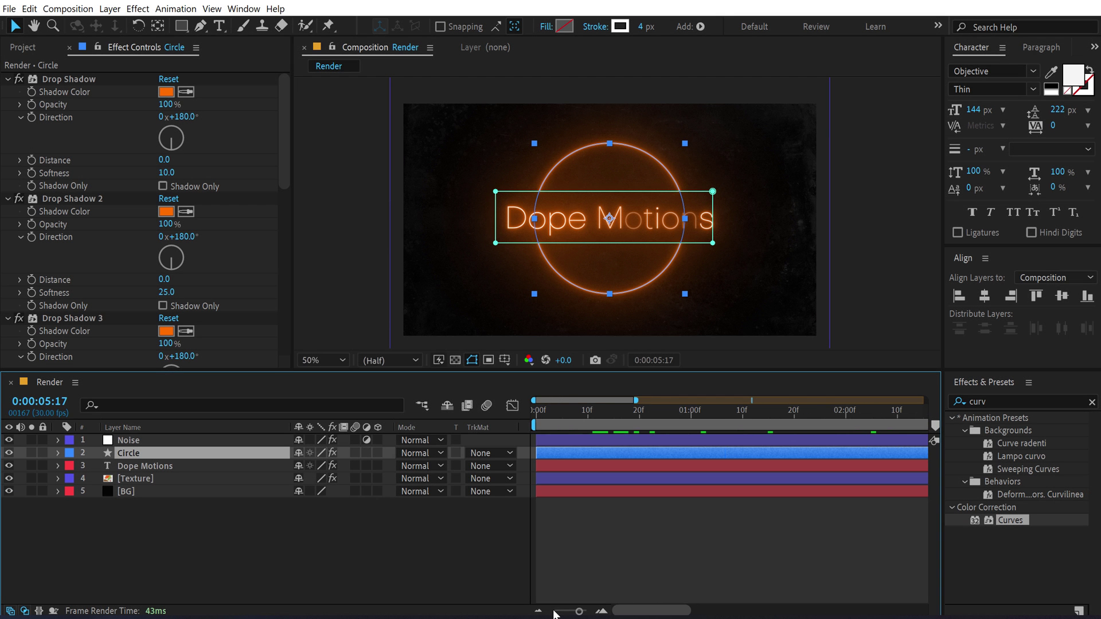
At the first frame, set the Circle's Opacity to 0% and add a starting keyframe
left_click(548, 411)
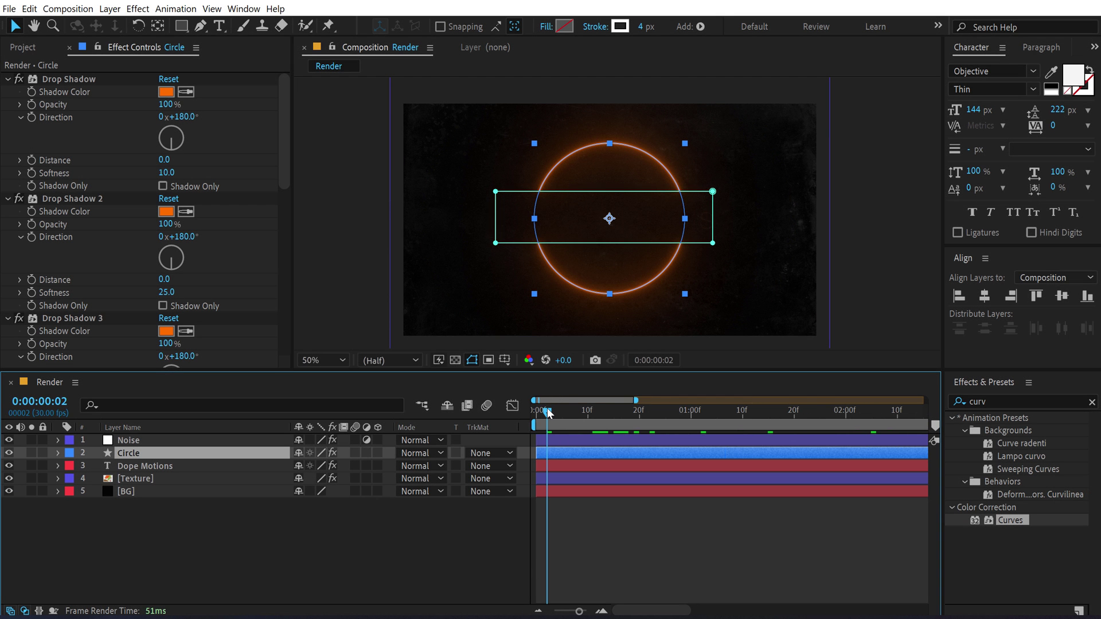
left_click_drag(548, 411, 536, 411)
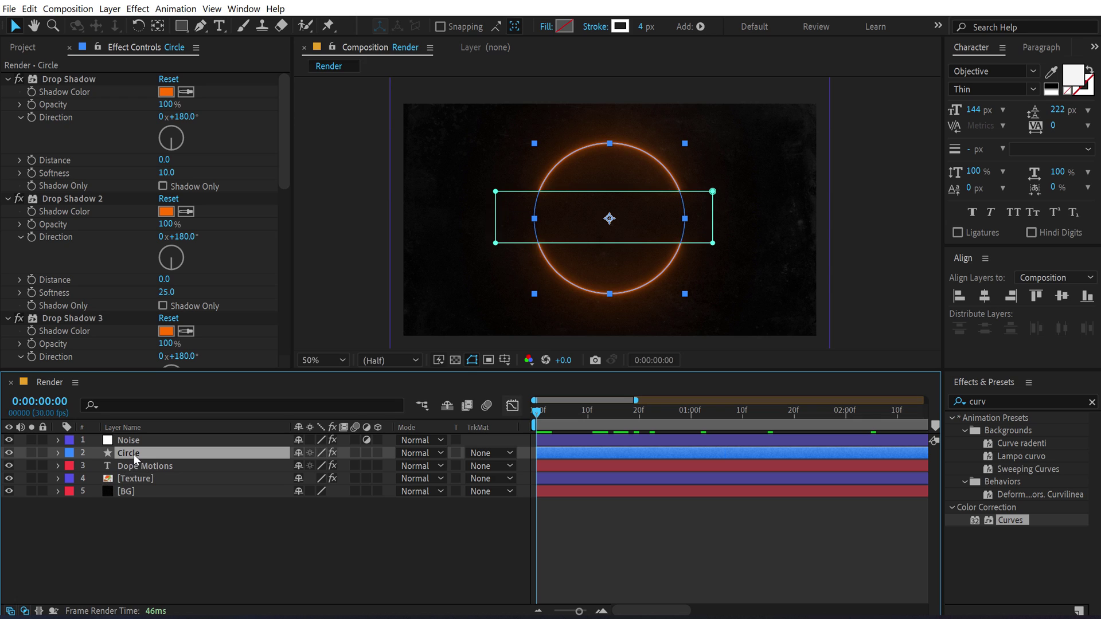
key("t")
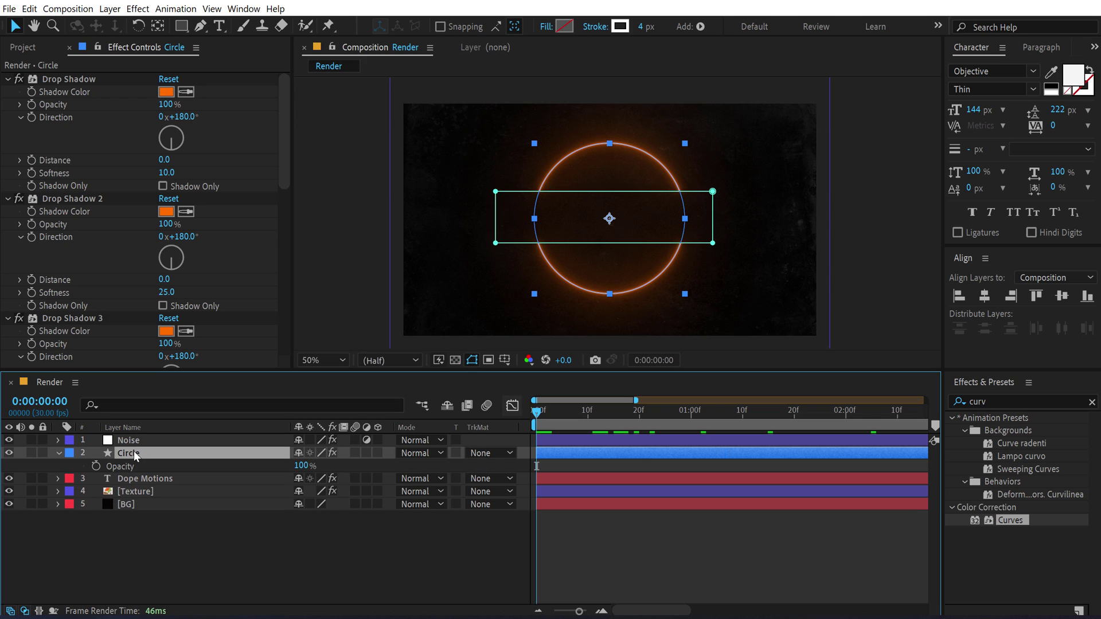
left_click(301, 465)
type("0")
key("Return")
left_click(97, 466)
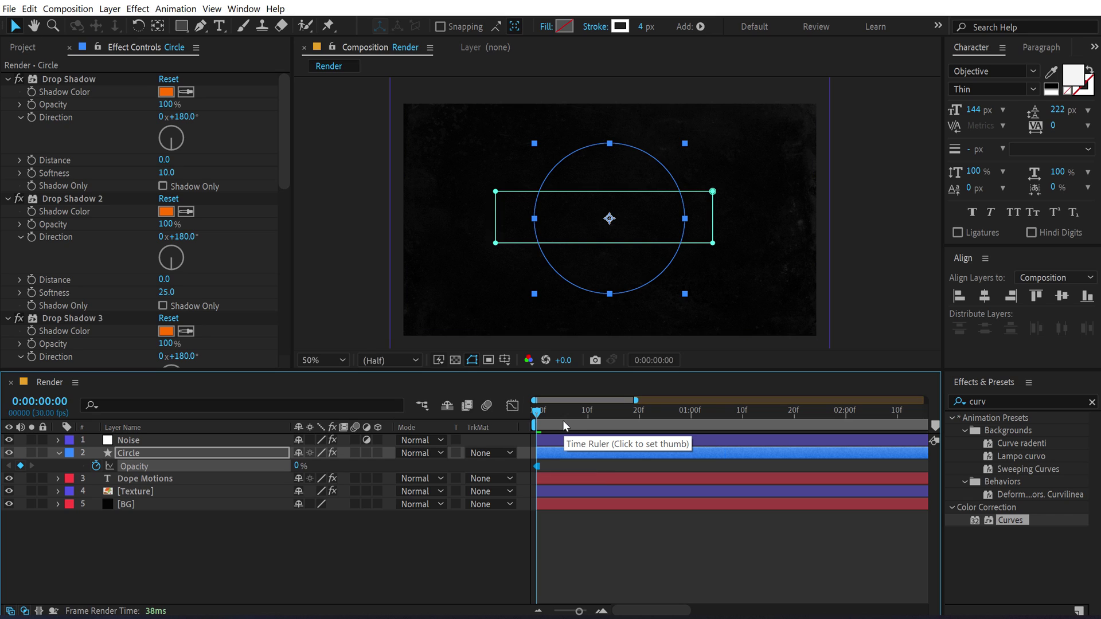
Add Opacity keyframes of 30%, 10% and 60%, two frames apart
key("space")
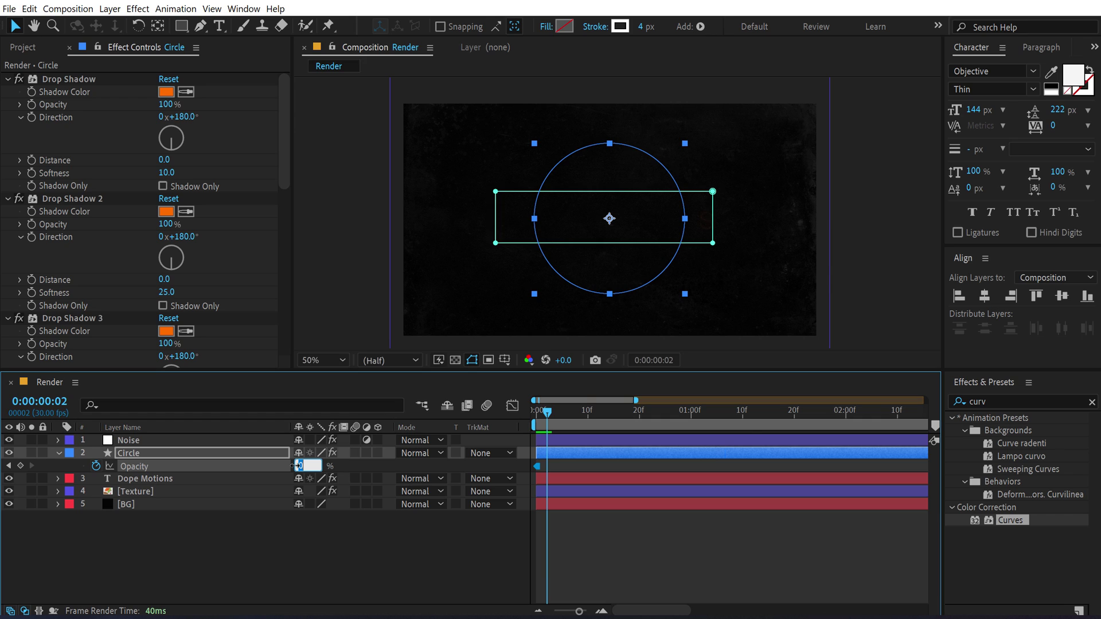
type("30")
key("Return")
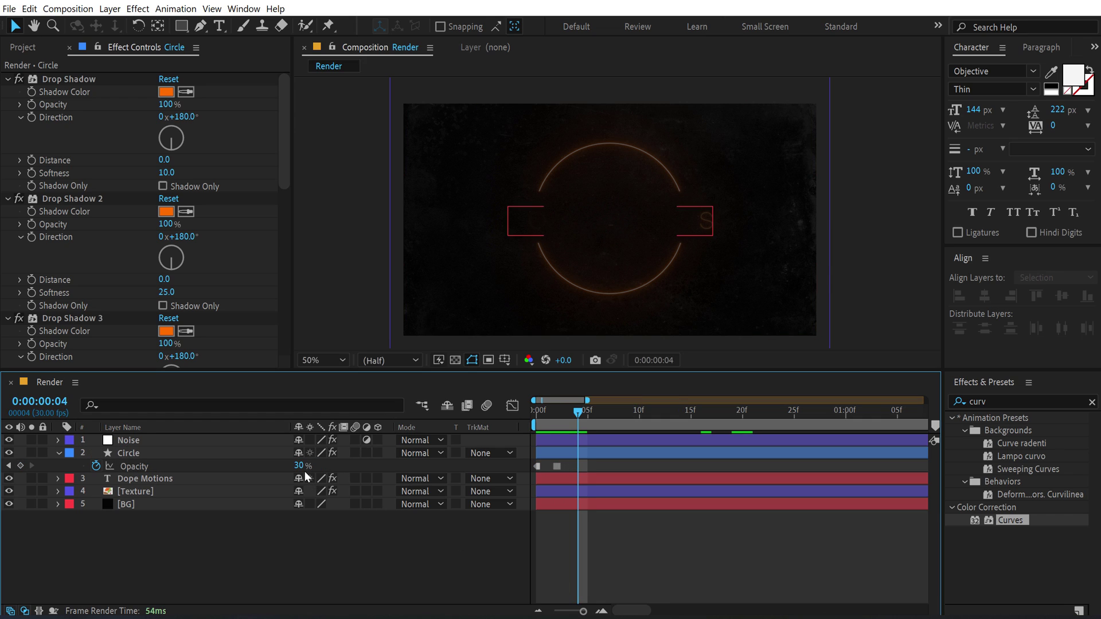
left_click(299, 465)
type("1")
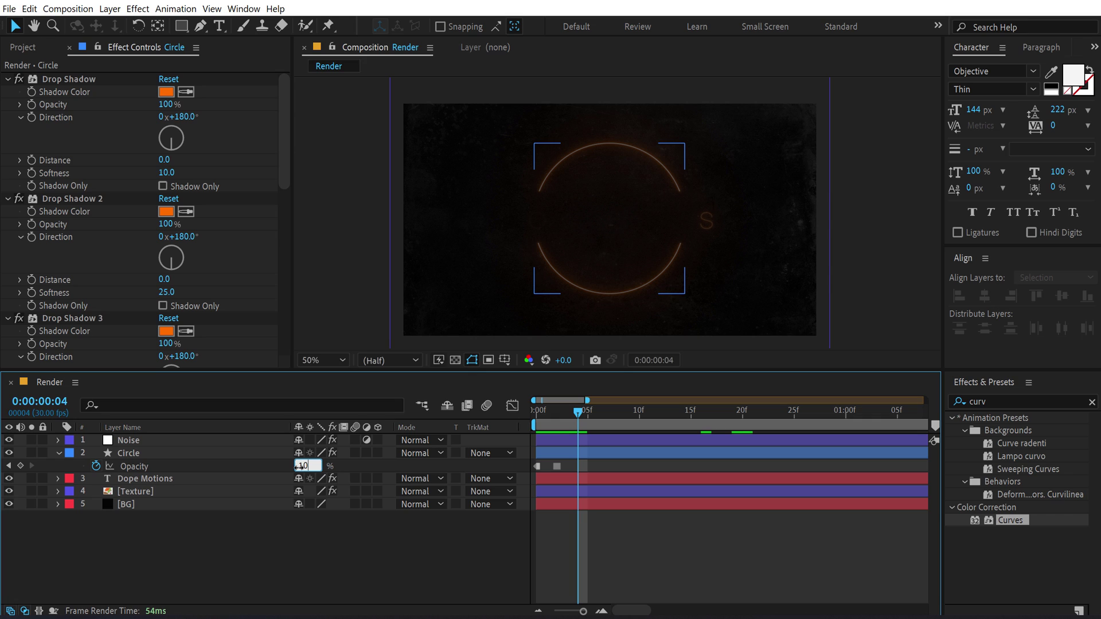
type("0")
key("Return")
key("Page_Down")
key("Page_Down")
left_click(299, 465)
type("60")
key("Return")
Continue with Opacity keyframes of 30%, 60% at frame 10 and 60% at frame 12
key("Page_Down")
key("Page_Down")
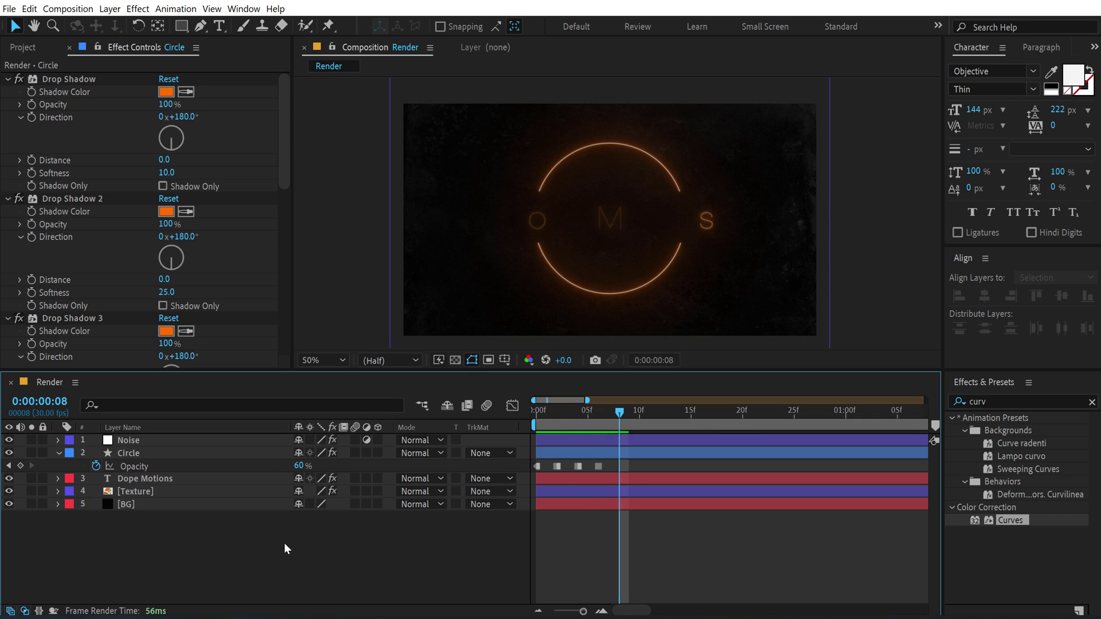
left_click(299, 466)
type("30")
key("Return")
key("Page_Down")
key("Page_Down")
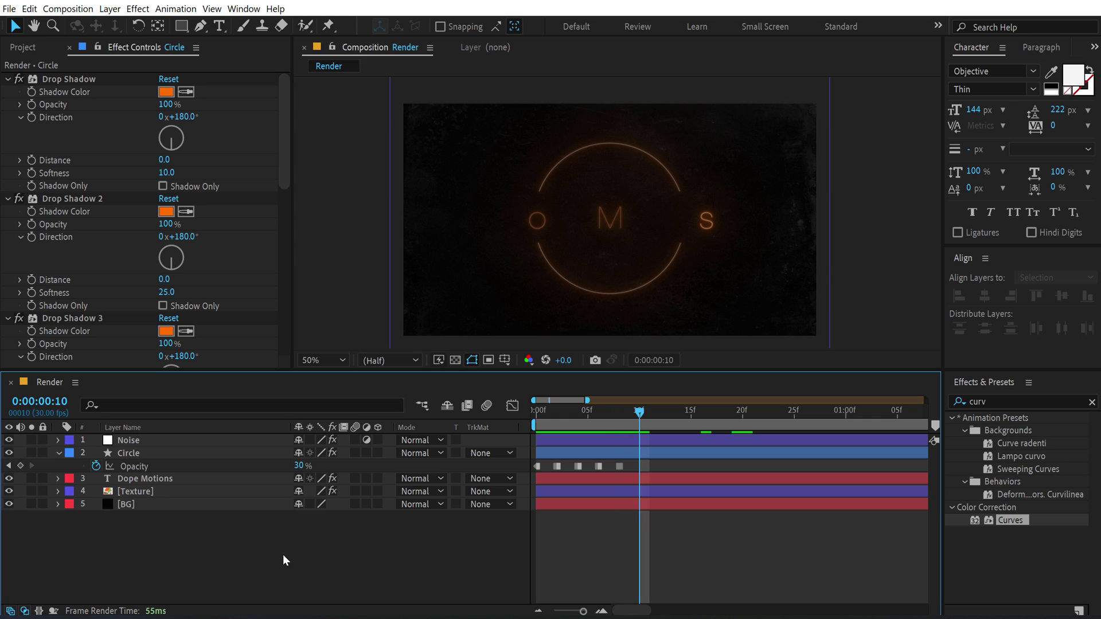
left_click(301, 466)
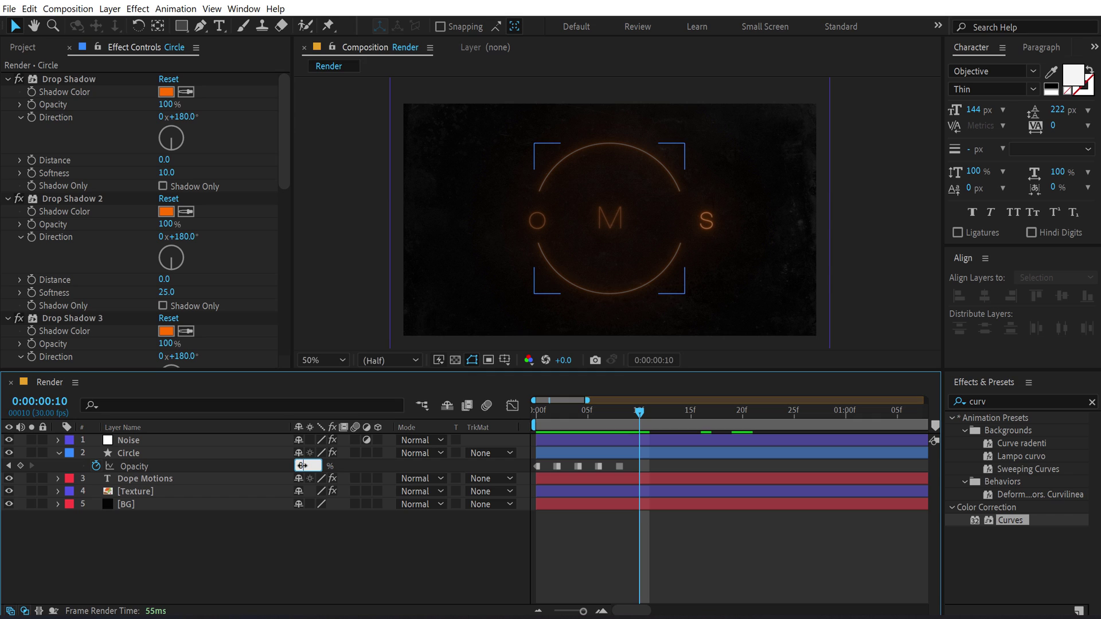
type("60")
key("Return")
key("Page_Down")
key("Page_Down")
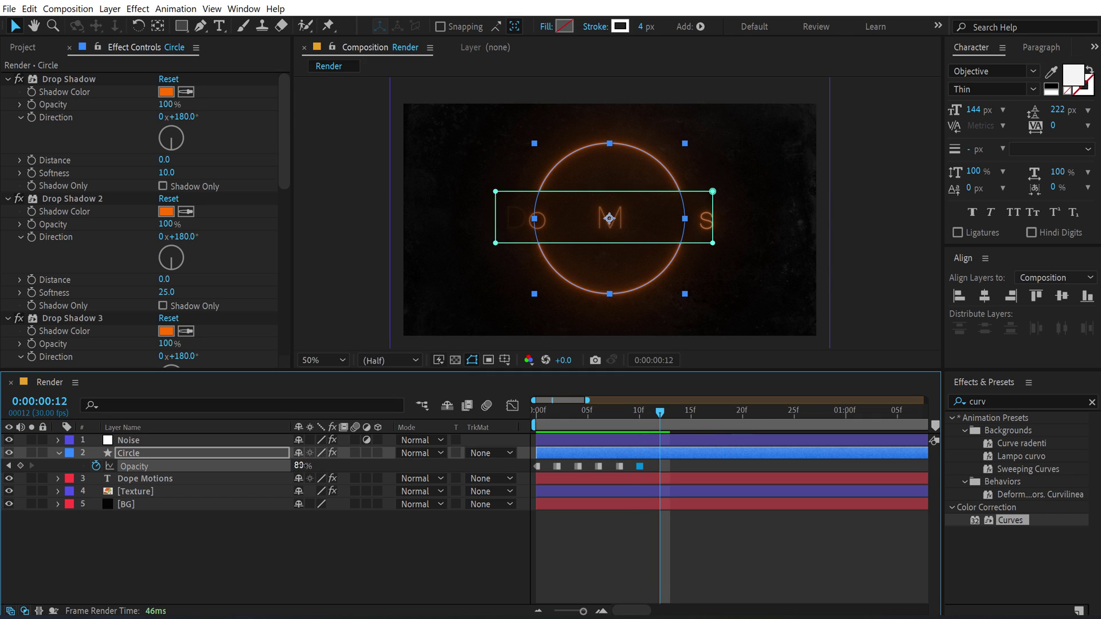
left_click(301, 465)
type("60")
key("Return")
Finish the flicker with Opacity keyframes of 100%, 60% and 100% at frame 18
key("Page_Down")
key("Page_Down")
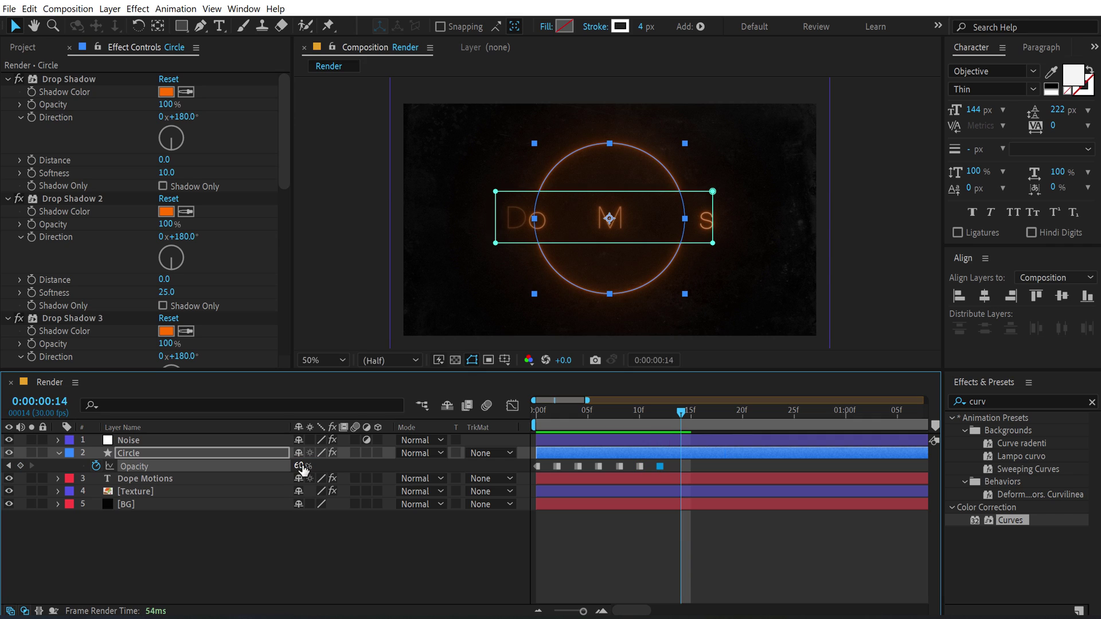
left_click(302, 466)
left_click(302, 466)
type("100")
key("Return")
key("Page_Down")
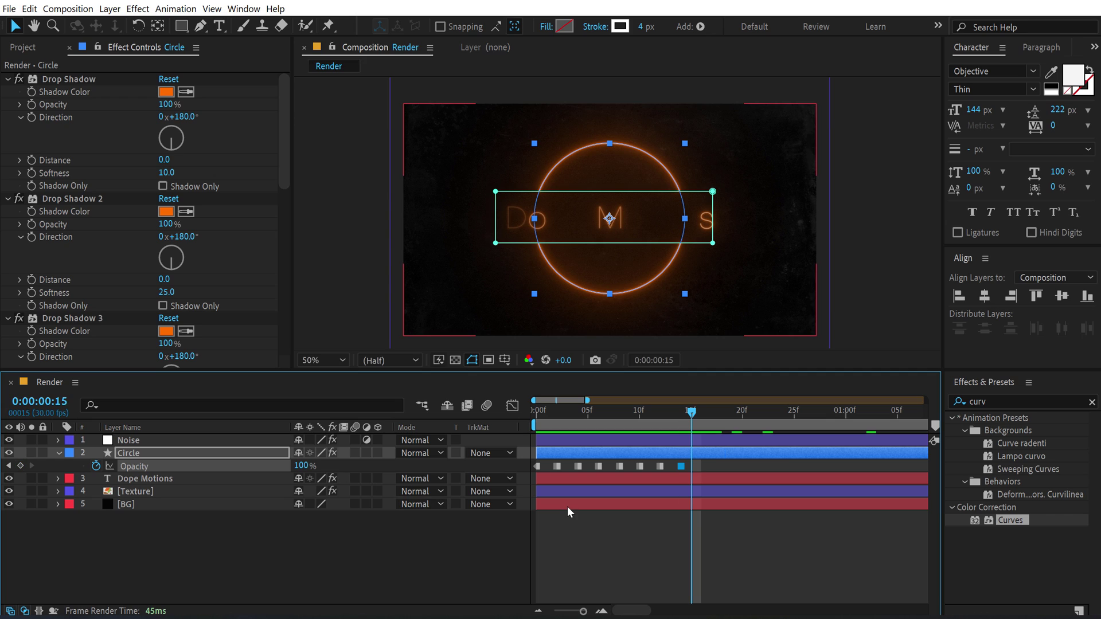
key("Page_Down")
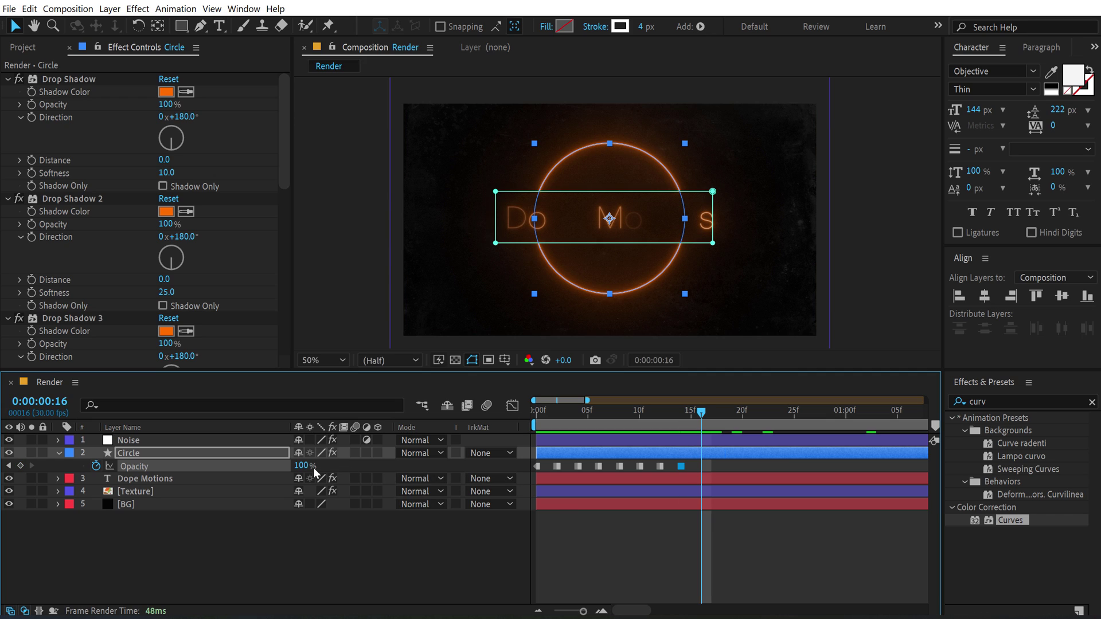
left_click(302, 467)
type("60")
key("Return")
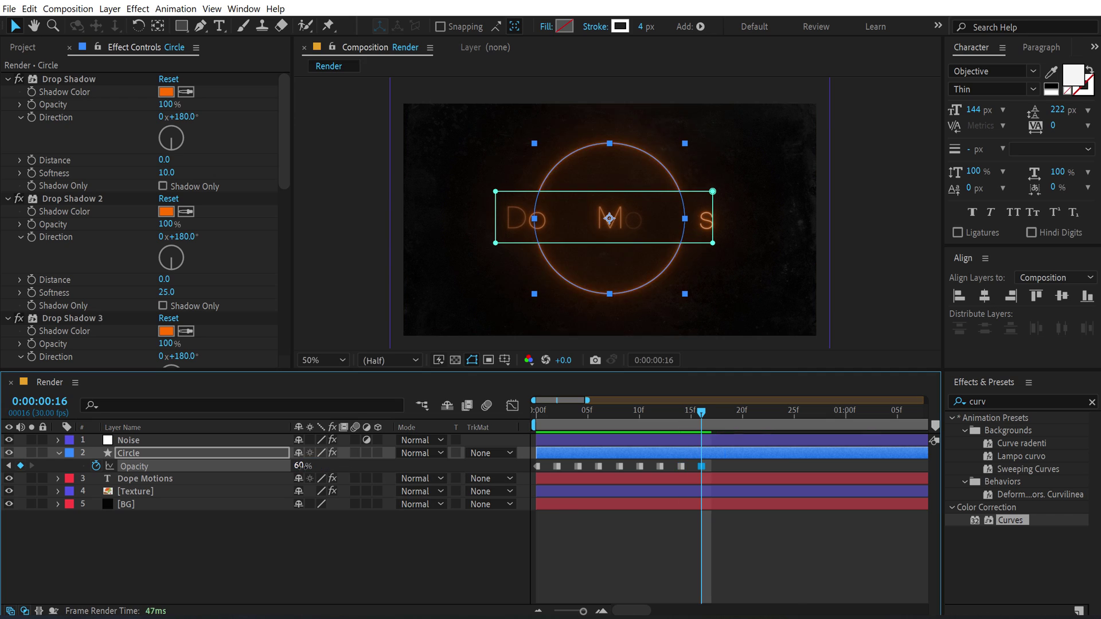
key("Page_Down")
key("Page_Down")
type("100")
key("Return")
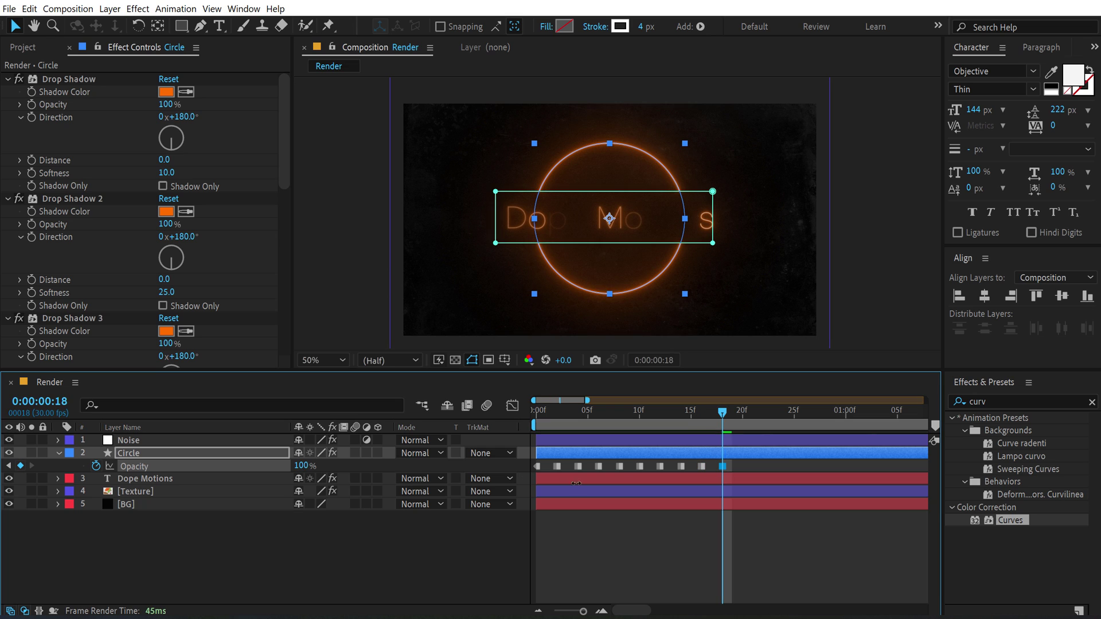
scroll(638, 497, "down", 3)
Preview the Circle flicker from the start, stopping at one second
key("Home")
left_click(334, 525)
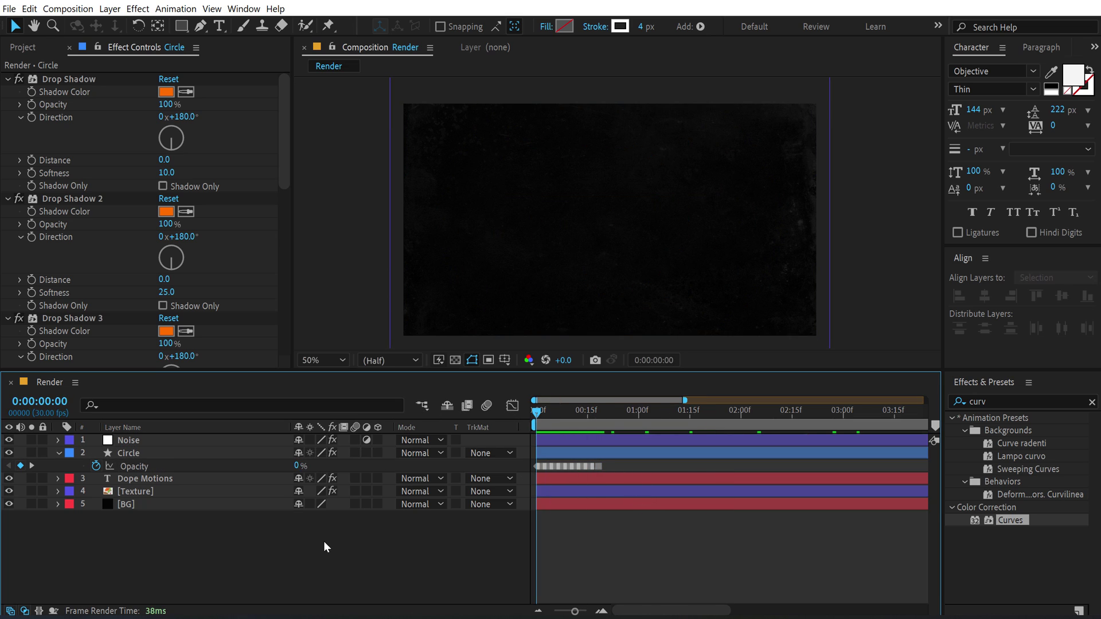
key("space")
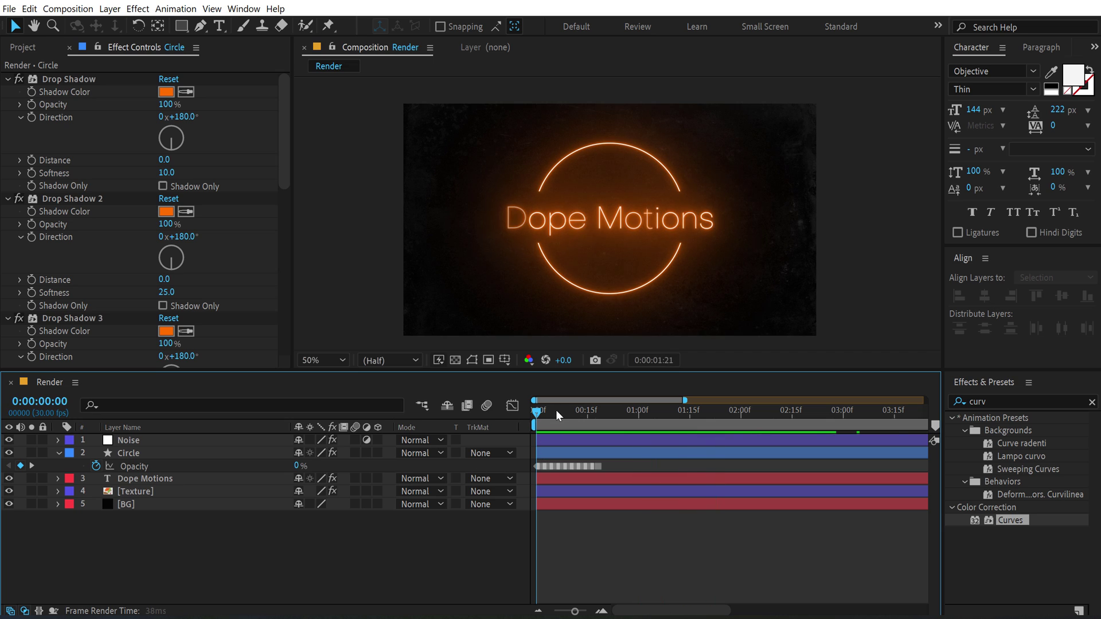
left_click_drag(556, 410, 706, 419)
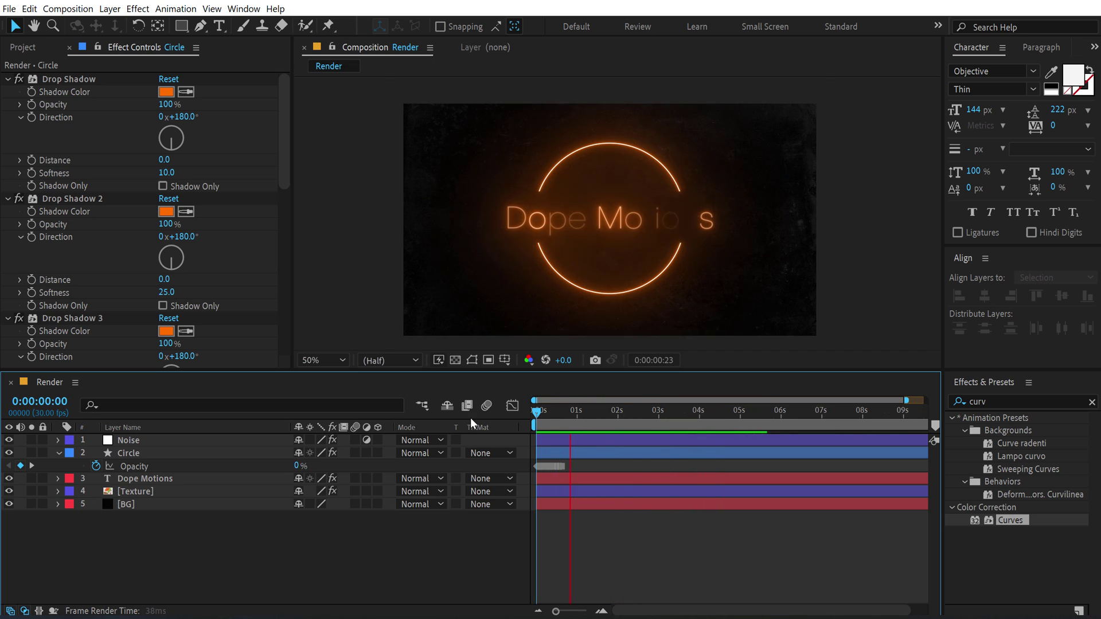
left_click(576, 407)
Select all the Circle's Opacity keyframes, stretch them over more time, and preview again
key("equal")
key("equal")
key("equal")
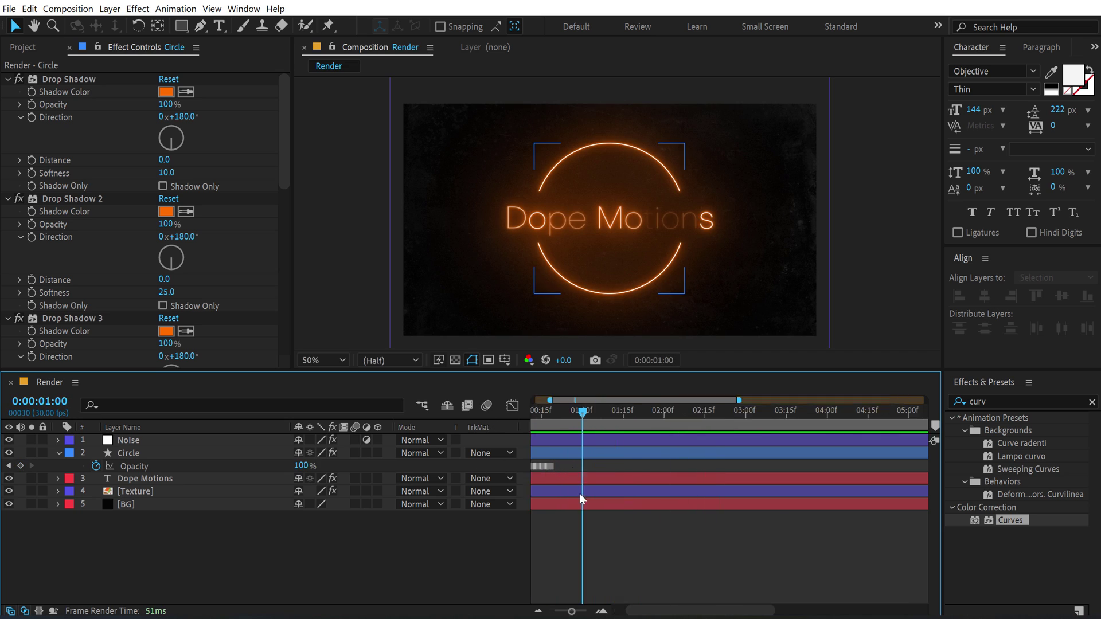
left_click_drag(598, 465, 498, 477)
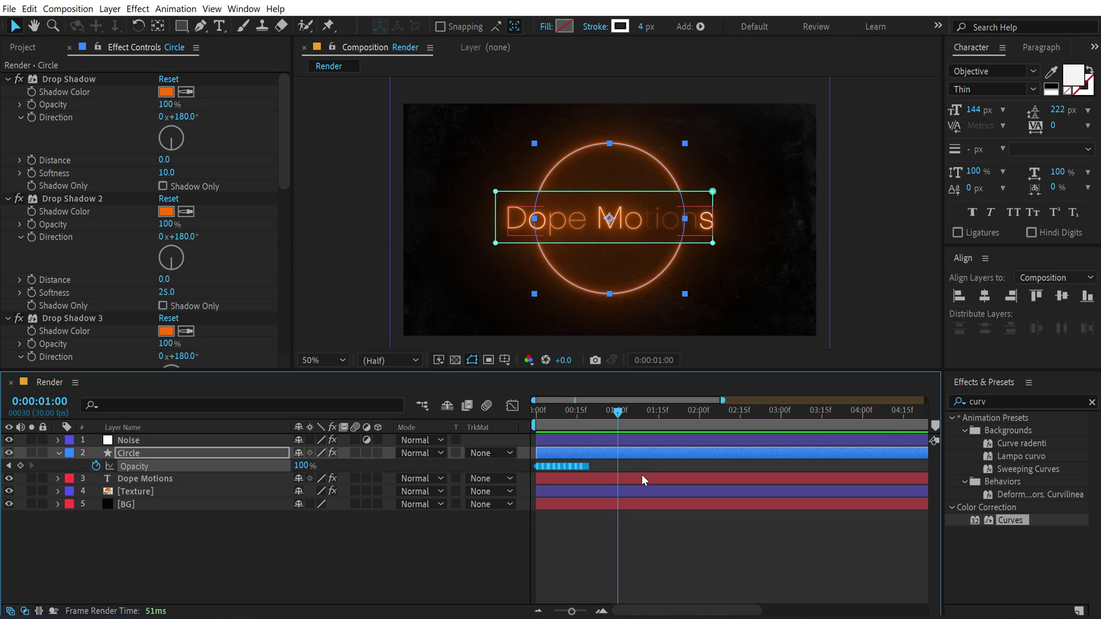
left_click_drag(587, 463, 606, 466)
key("Home")
key("space")
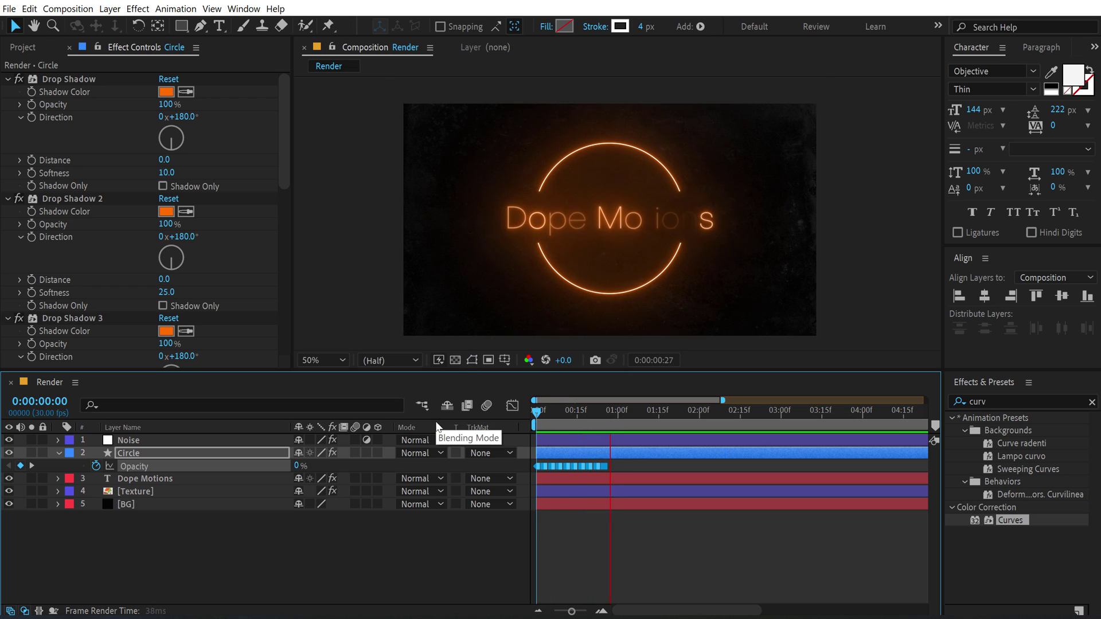
key("minus")
key("space")
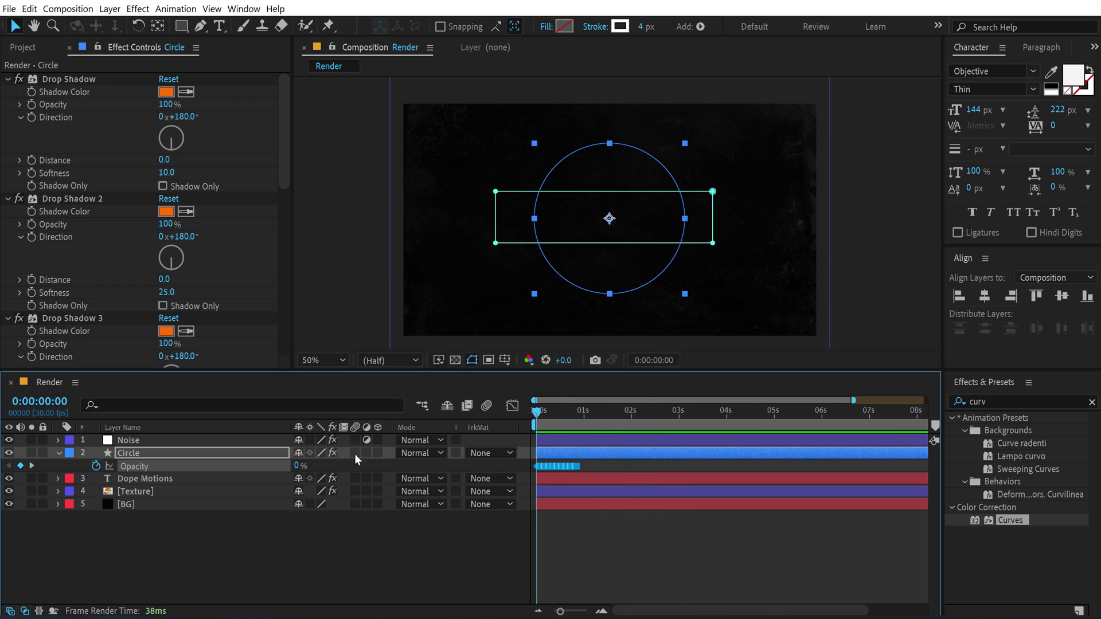
Add a new adjustment layer on top and name it T
left_click(53, 530)
left_click(58, 454)
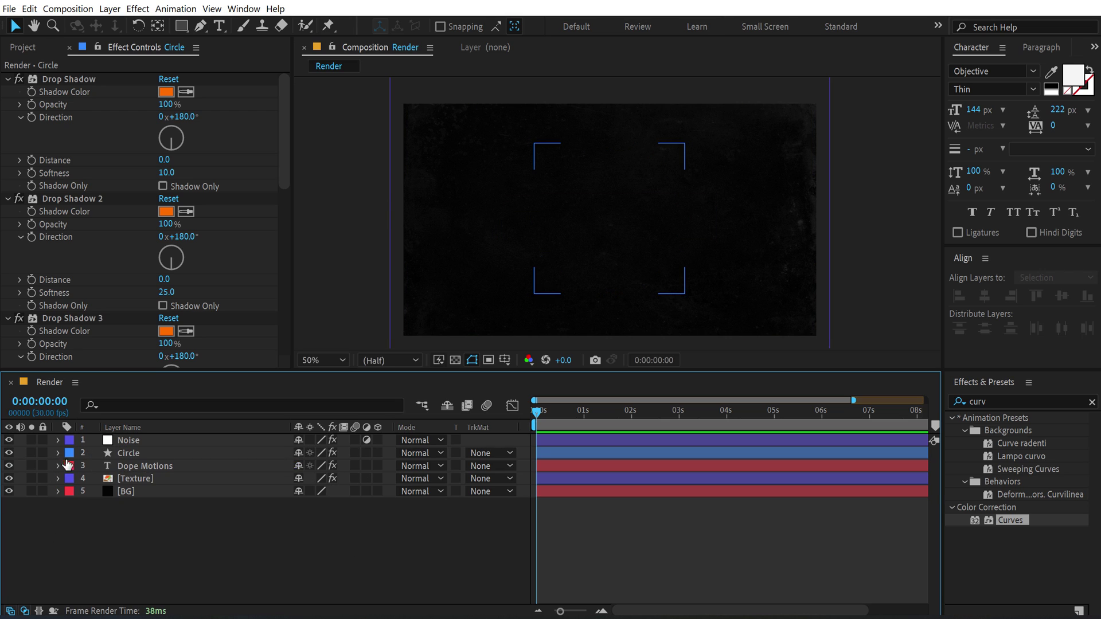
right_click(151, 527)
mouse_move(244, 385)
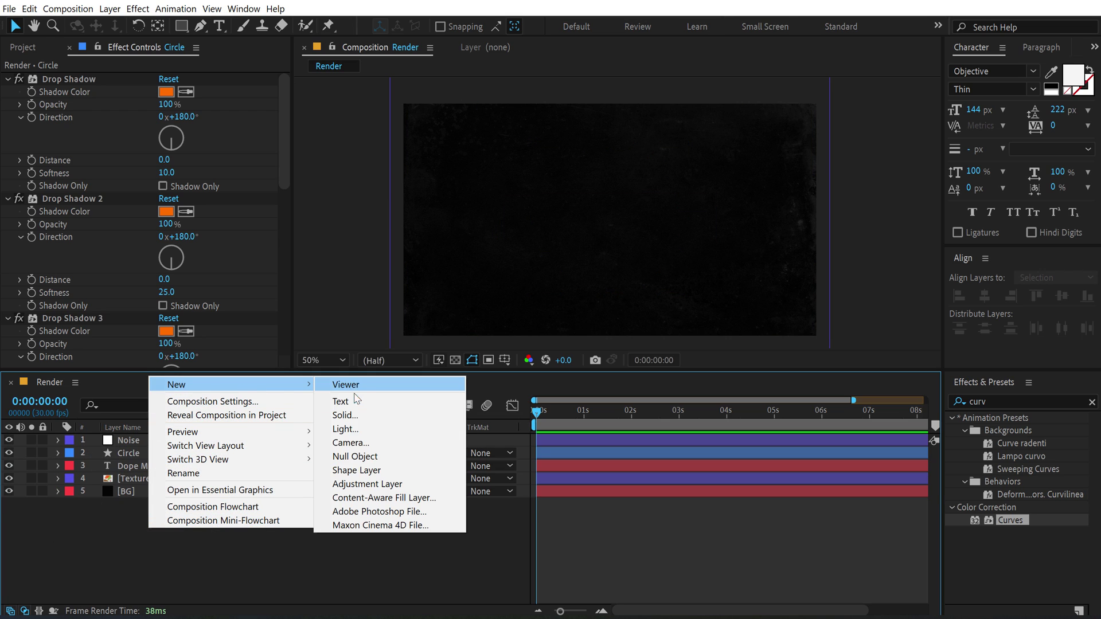
left_click(363, 483)
key("Return")
type("T")
key("Return")
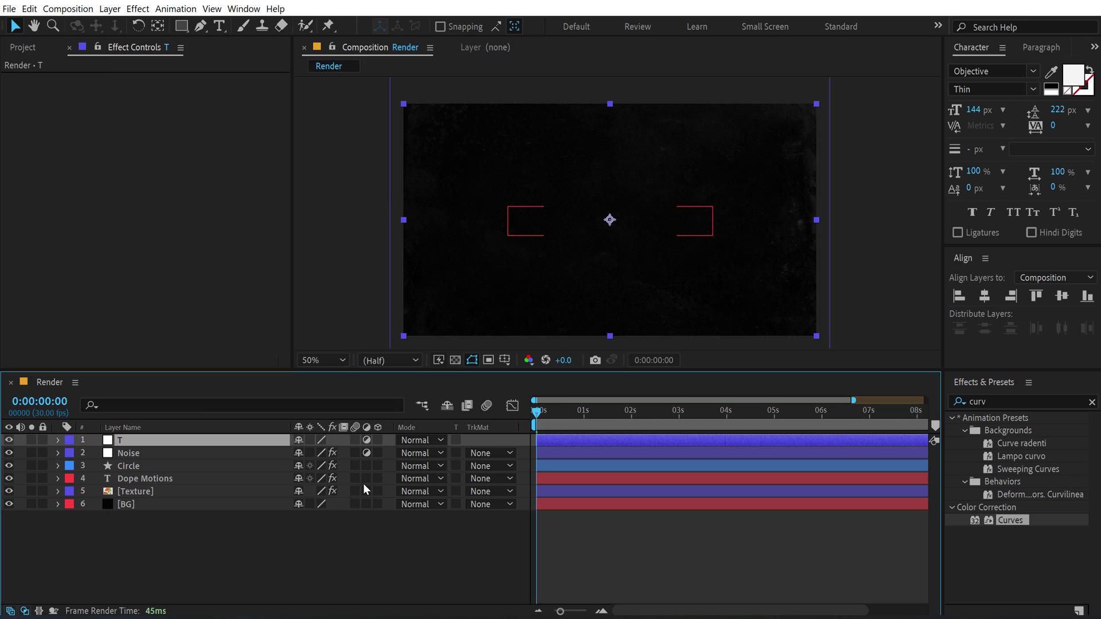
Apply Transform to T and keyframe its Scale from 100 at 0 s to 111 at 5 s
left_click(1006, 401)
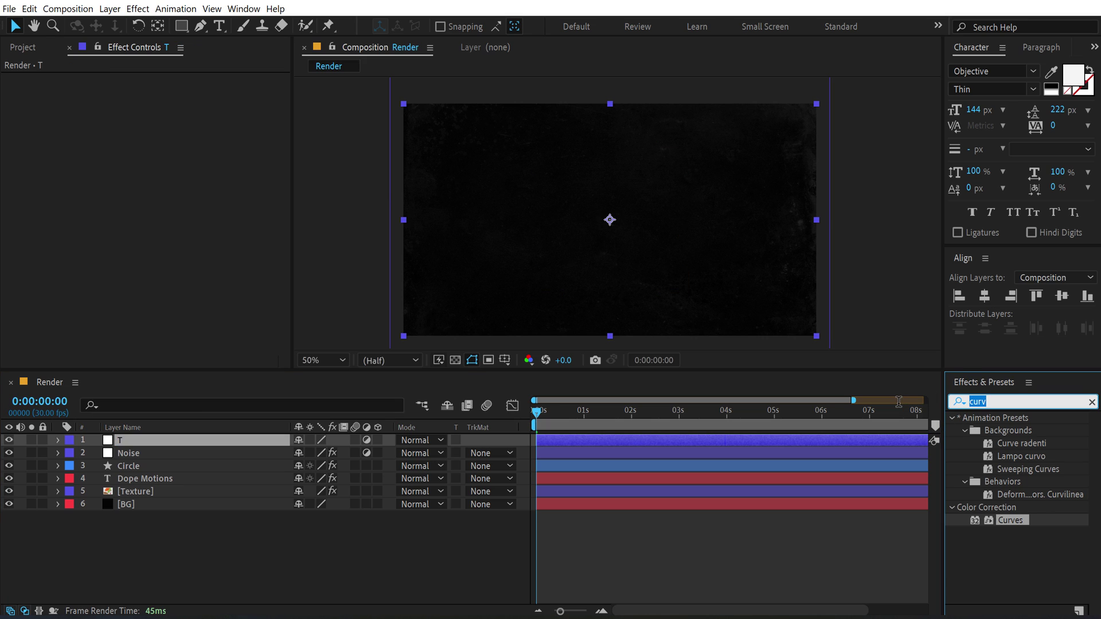
type("trans")
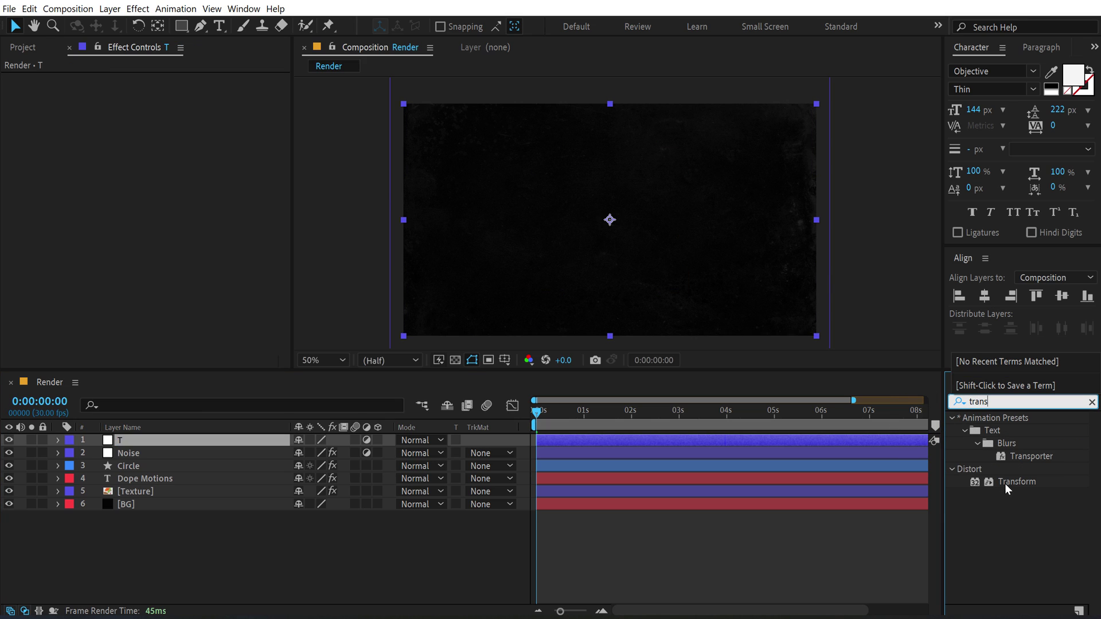
double_click(1006, 481)
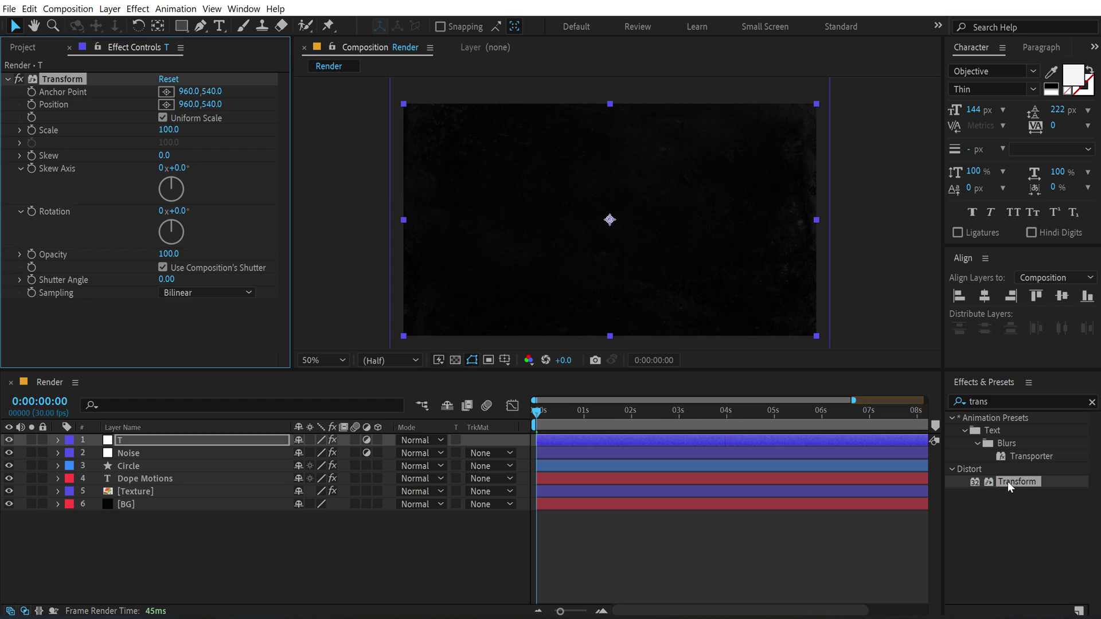
left_click(32, 130)
left_click_drag(613, 411, 773, 430)
key("Page_Down")
key("n")
left_click_drag(171, 133, 177, 130)
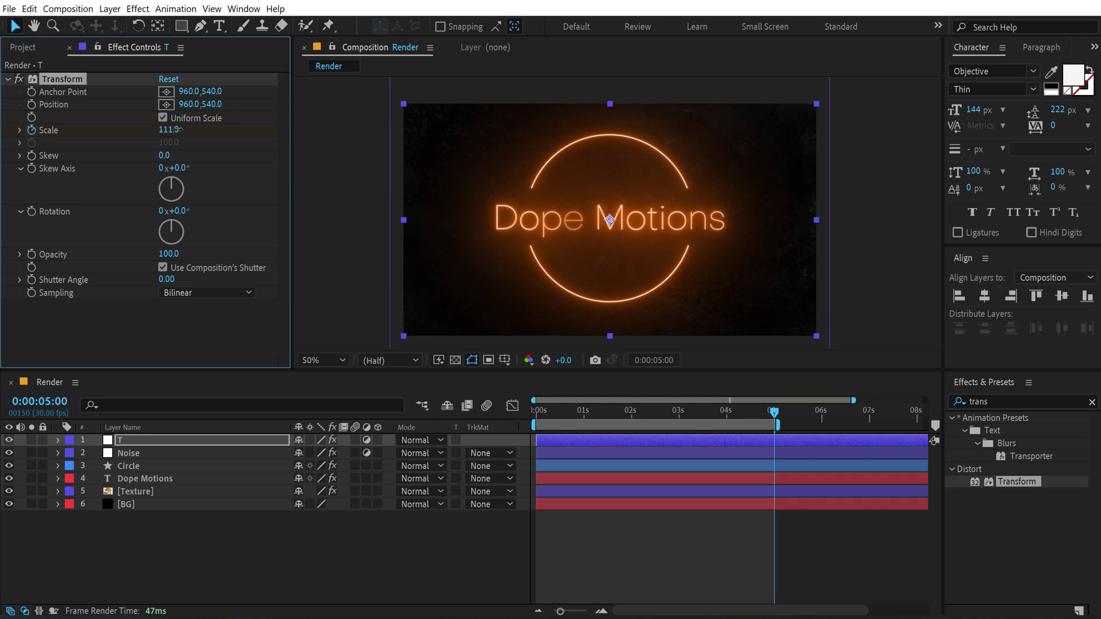
left_click(201, 582)
key("space")
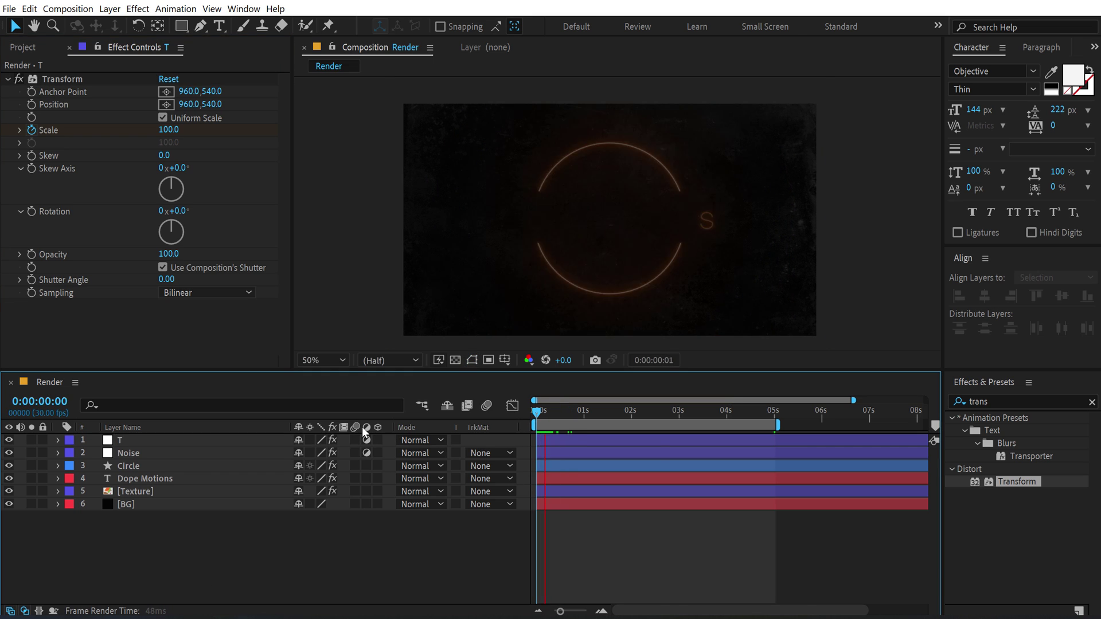